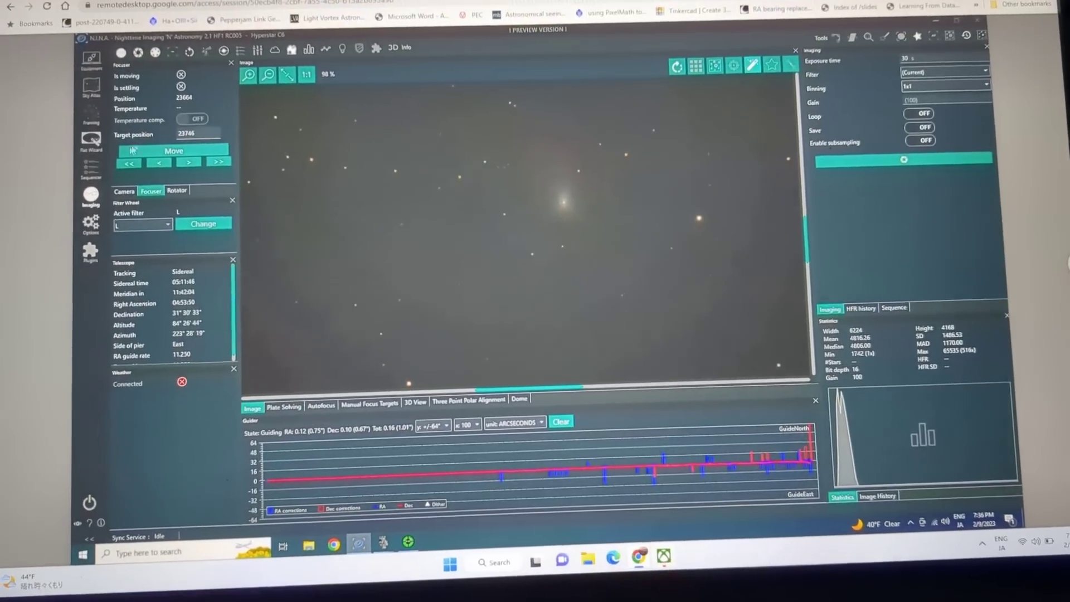
Glance at the advanced sequence, then highlight the comet's RA/Dec on TheSkyLive.
{"action": "left_click", "coordinate": [91, 167]}
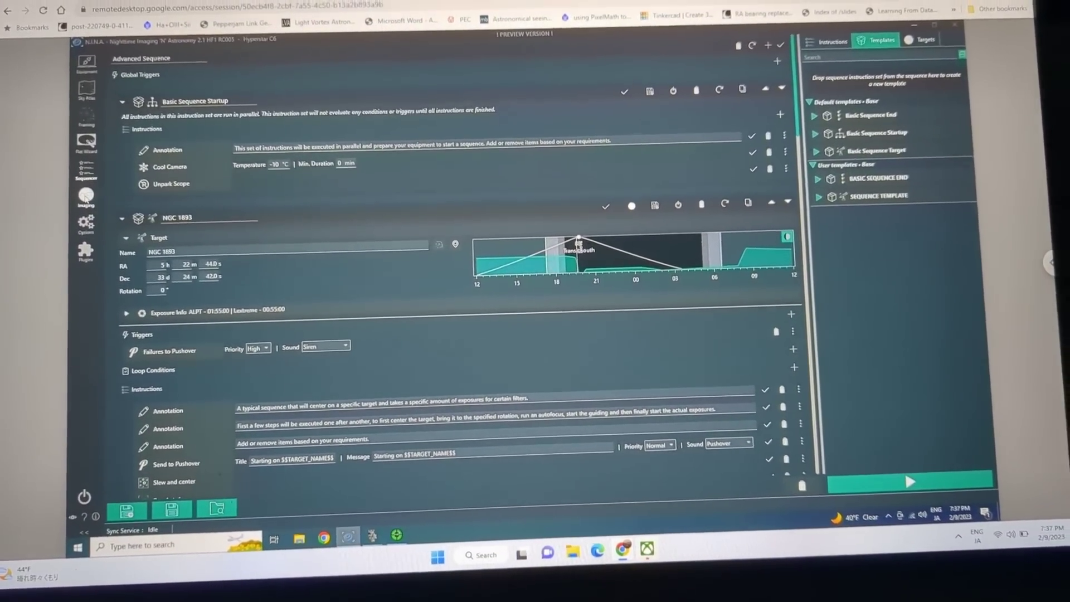
{"action": "left_click", "coordinate": [85, 182]}
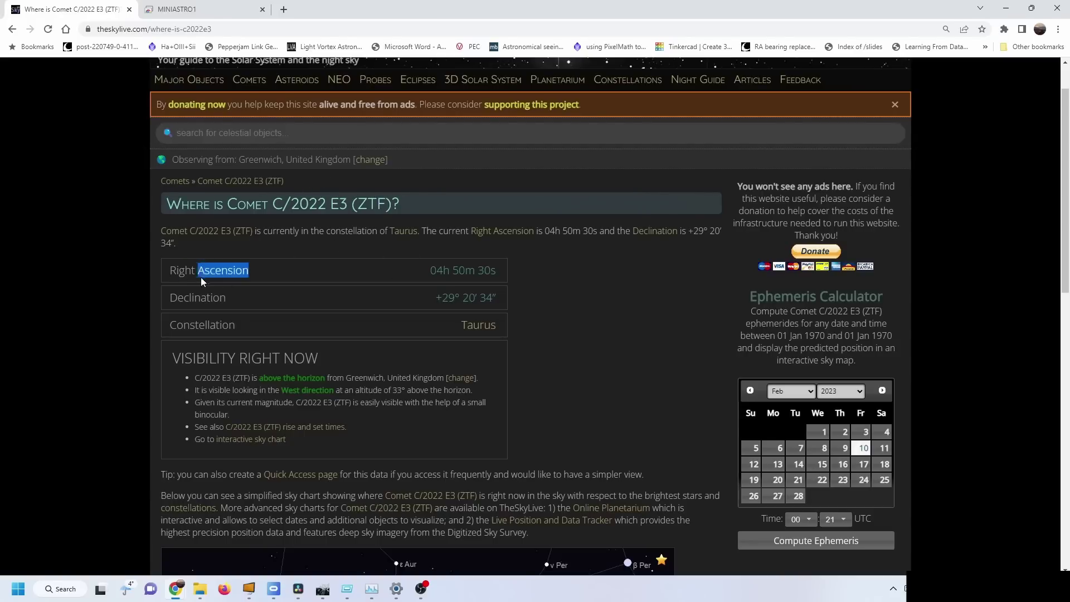
{"action": "left_click_drag", "start_coordinate": [430, 270], "coordinate": [495, 294]}
{"action": "left_click", "coordinate": [539, 295]}
Mark the 'E3 (ZTF)' designation and current coordinates, then bring the MINIASTRO1 remote session forward.
{"action": "left_click_drag", "start_coordinate": [399, 204], "coordinate": [328, 211]}
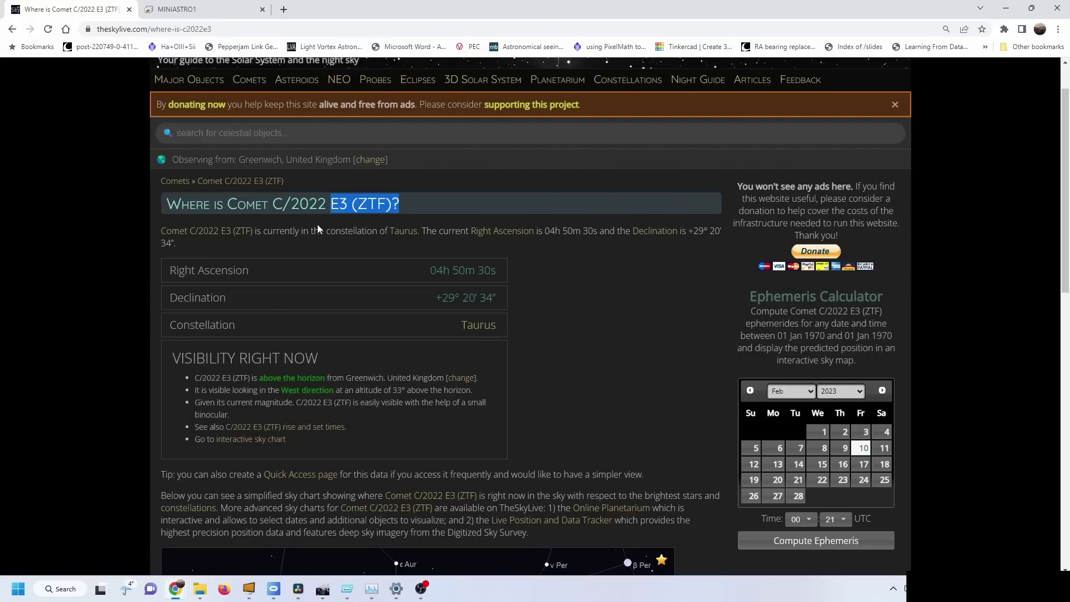
{"action": "left_click", "coordinate": [360, 231]}
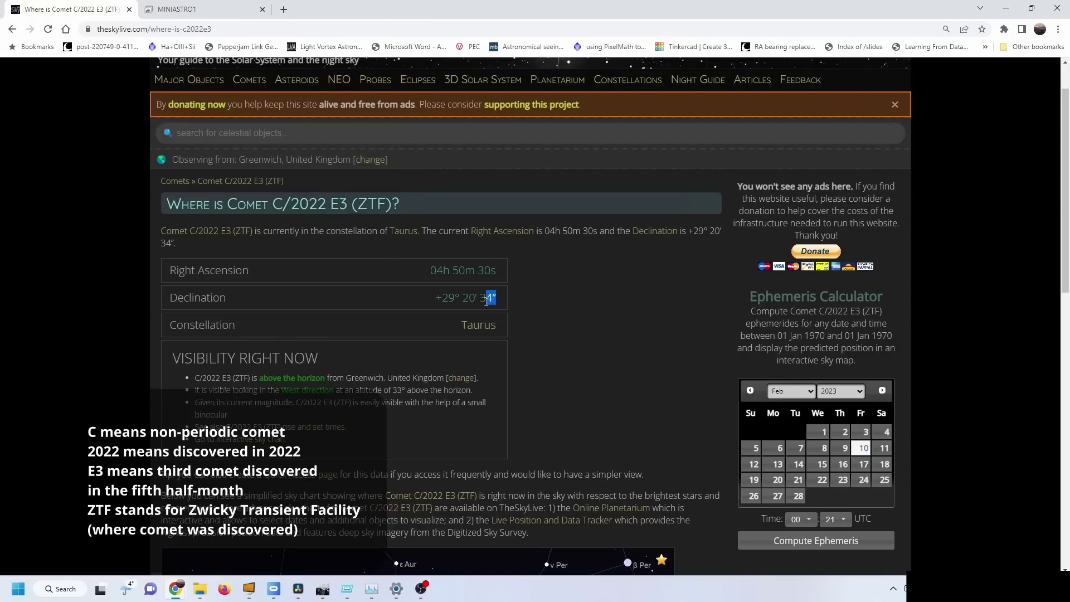
{"action": "left_click_drag", "start_coordinate": [486, 301], "coordinate": [398, 266]}
{"action": "left_click", "coordinate": [195, 9]}
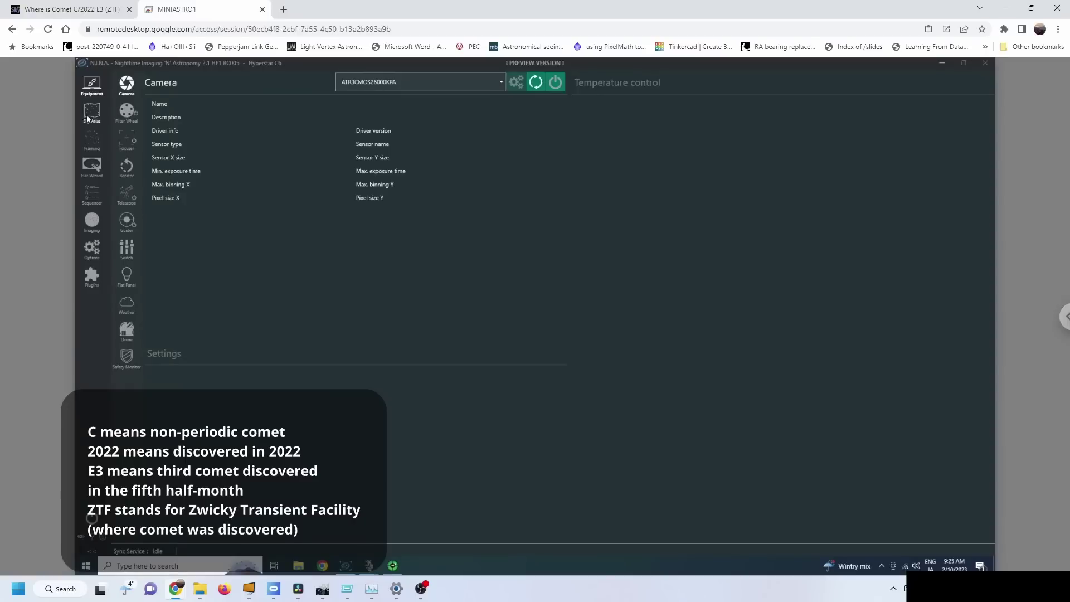
Move between Framing and Sequencer until the Comet target at RA 4h 52m 15s, Dec 31° 20′ 59″ appears.
{"action": "left_click", "coordinate": [92, 142]}
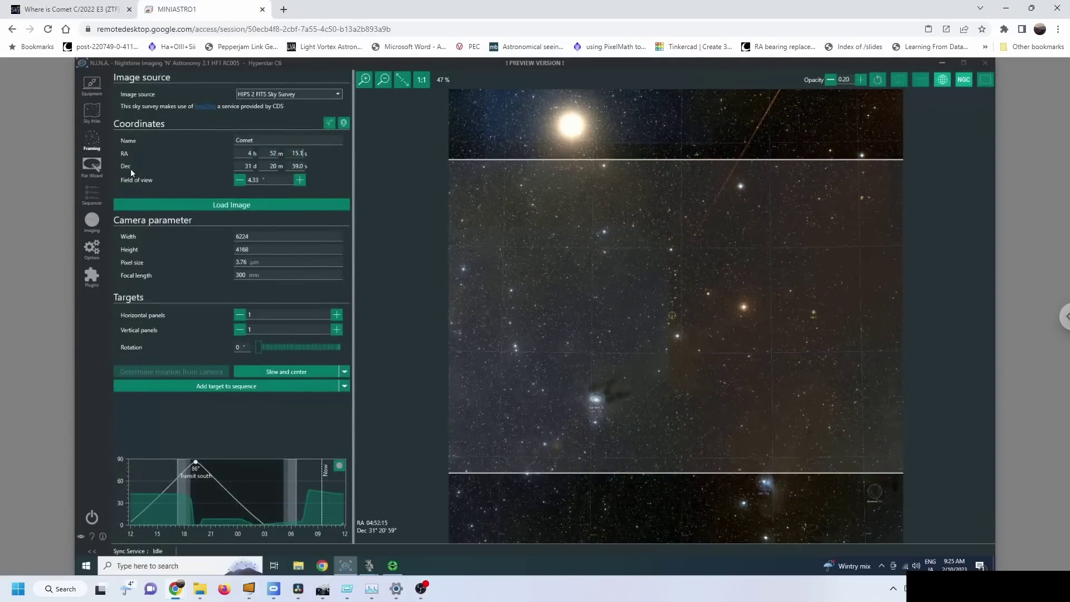
{"action": "left_click", "coordinate": [92, 195]}
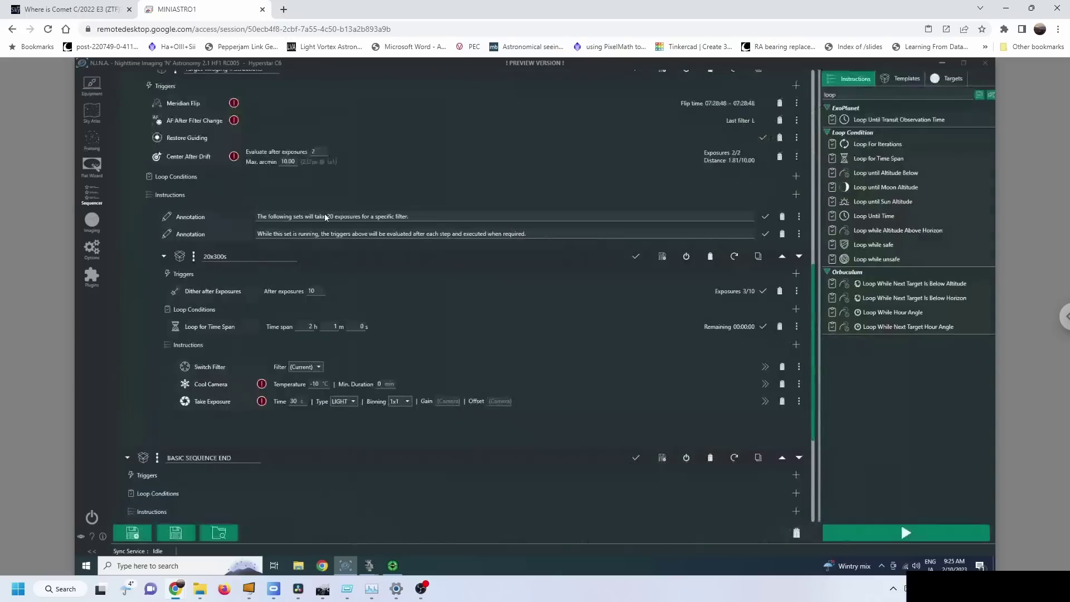
{"action": "scroll", "coordinate": [431, 222], "scroll_direction": "up", "scroll_amount": 12}
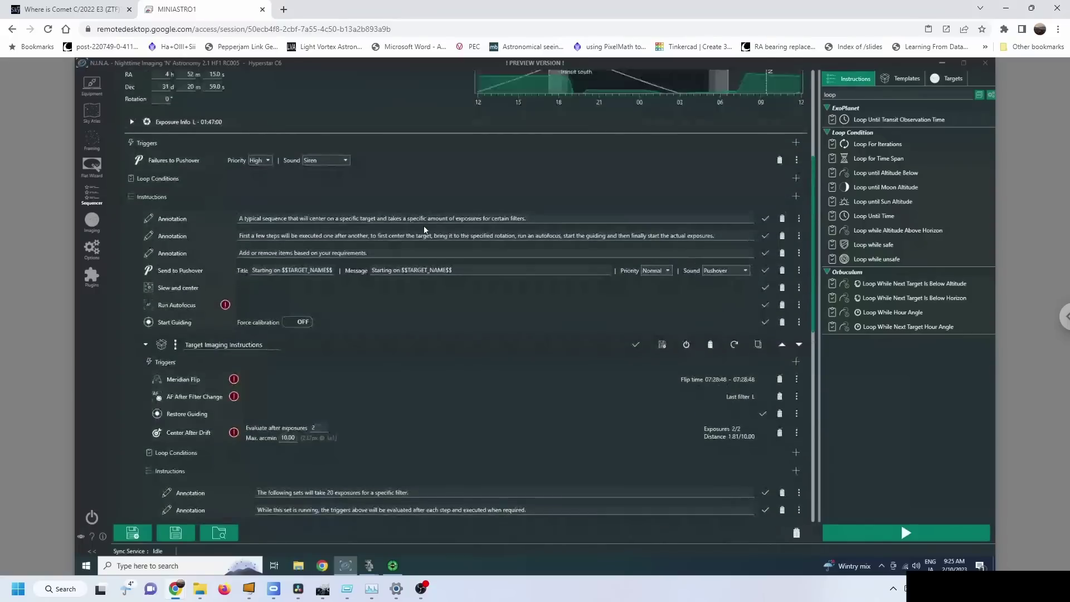
{"action": "scroll", "coordinate": [415, 222], "scroll_direction": "up", "scroll_amount": 2}
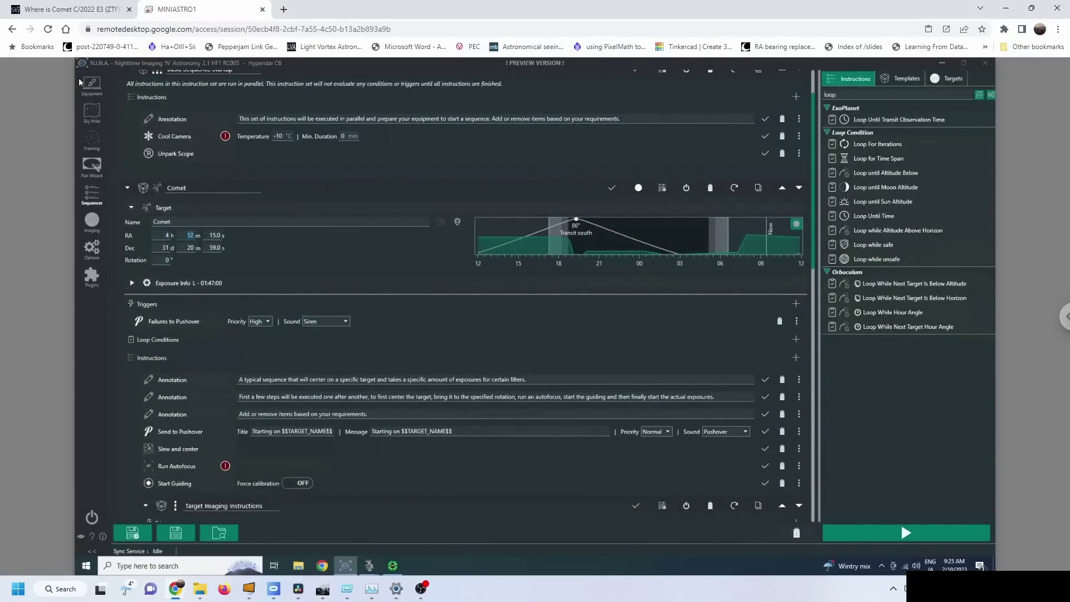
{"action": "left_click", "coordinate": [92, 112]}
{"action": "left_click", "coordinate": [90, 145]}
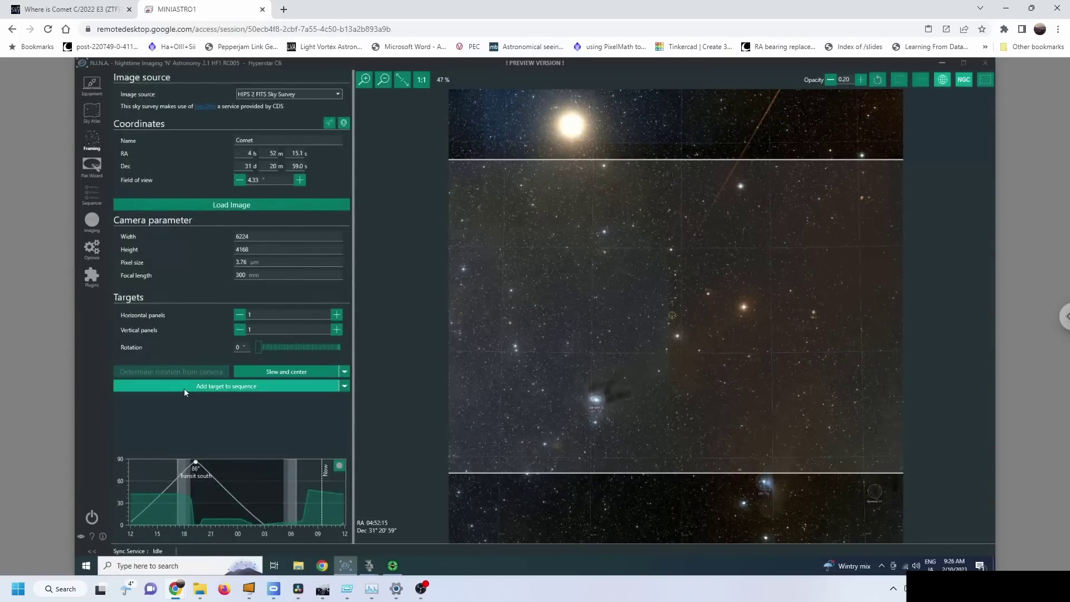
{"action": "left_click", "coordinate": [92, 195]}
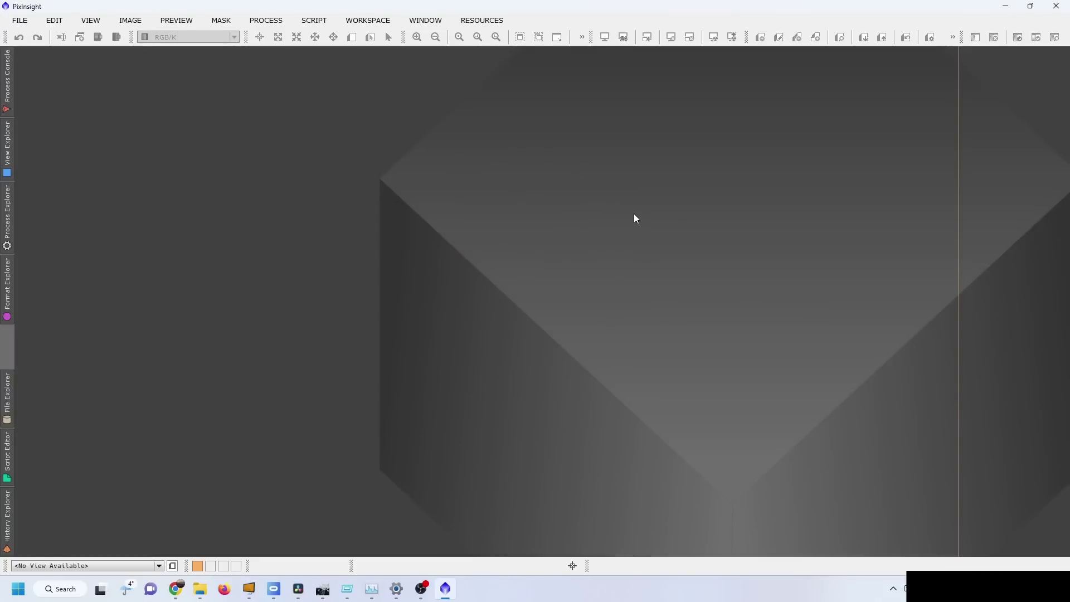
Launch WeightedBatchPreprocessing from the Batch Processing scripts.
{"action": "left_click", "coordinate": [315, 20]}
{"action": "mouse_move", "coordinate": [340, 37]}
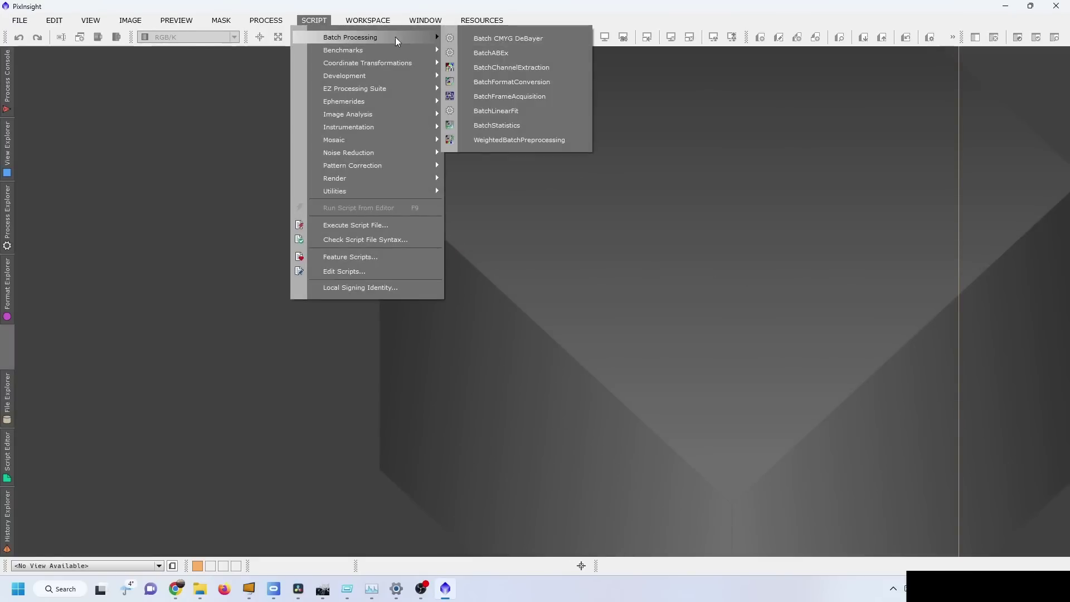
{"action": "left_click", "coordinate": [532, 140]}
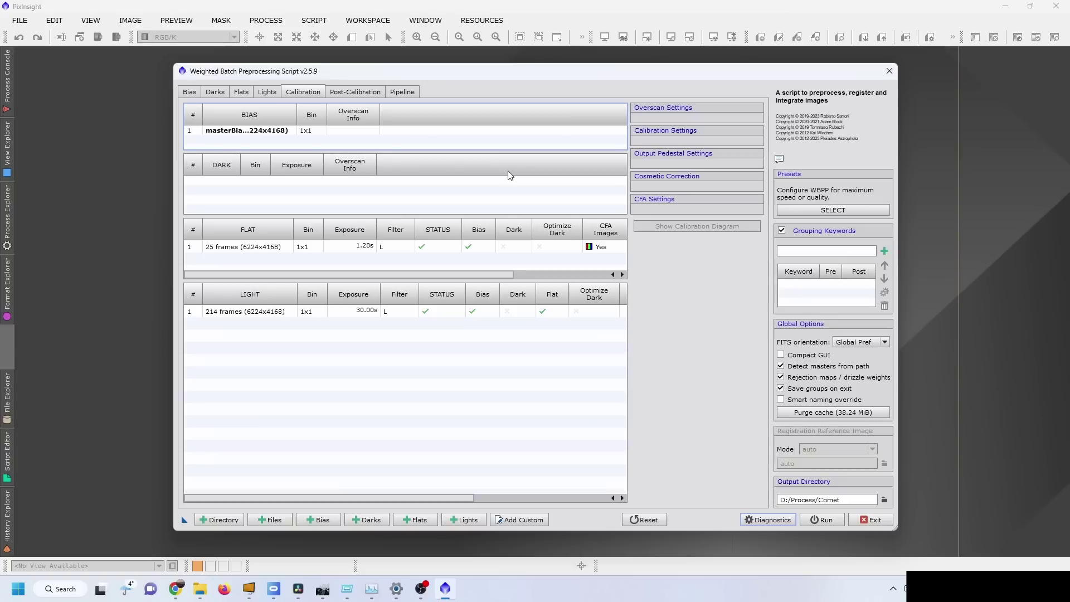
Review the 214 L lights at 30 s, the master bias and the 25 flat frames.
{"action": "left_click", "coordinate": [270, 93]}
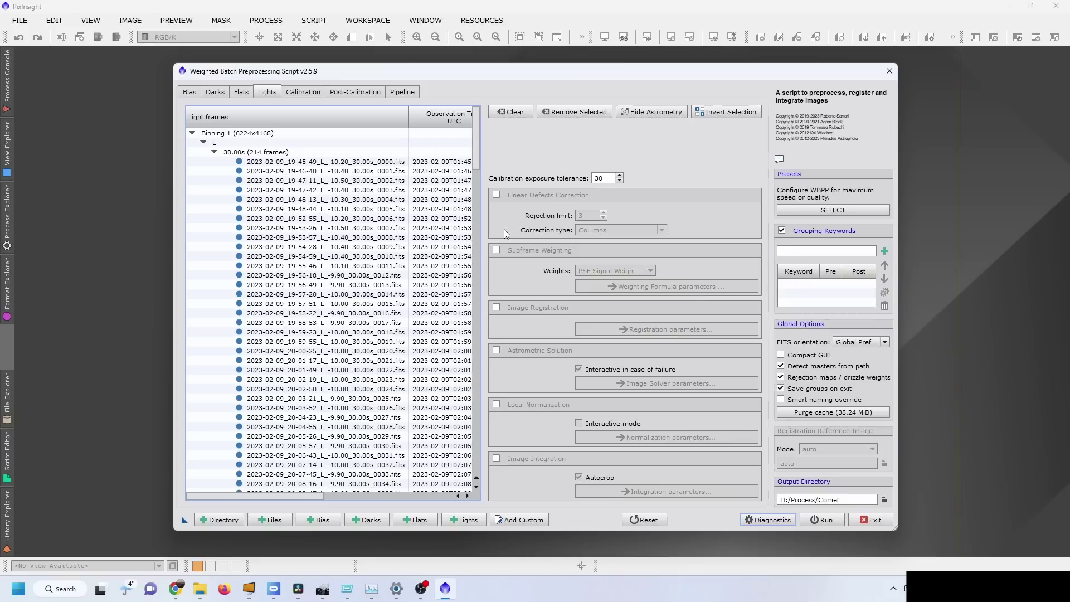
{"action": "left_click", "coordinate": [185, 92]}
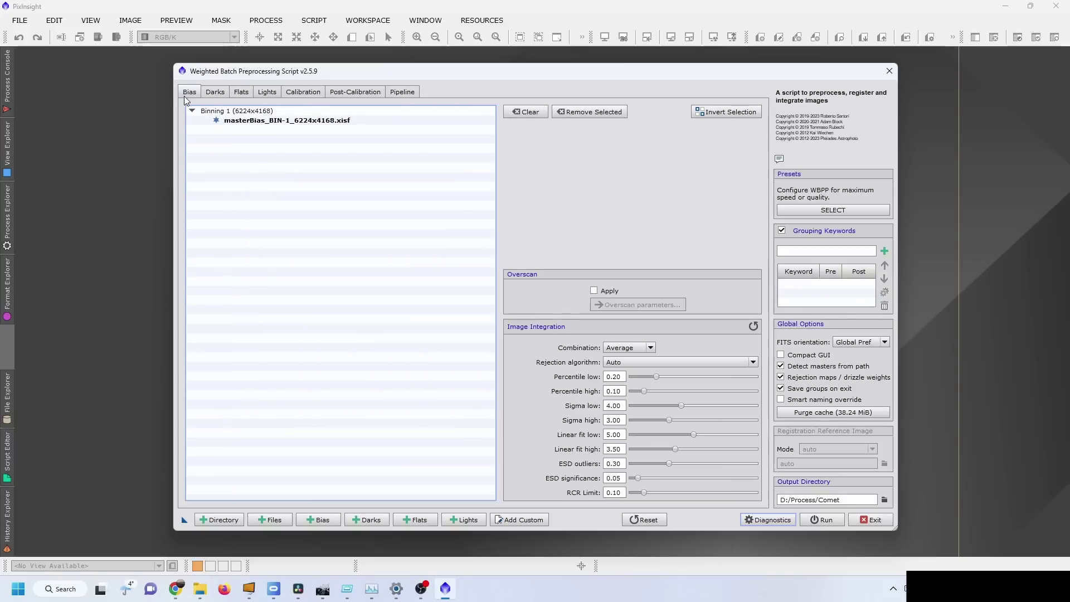
{"action": "left_click", "coordinate": [248, 119]}
{"action": "left_click", "coordinate": [243, 92]}
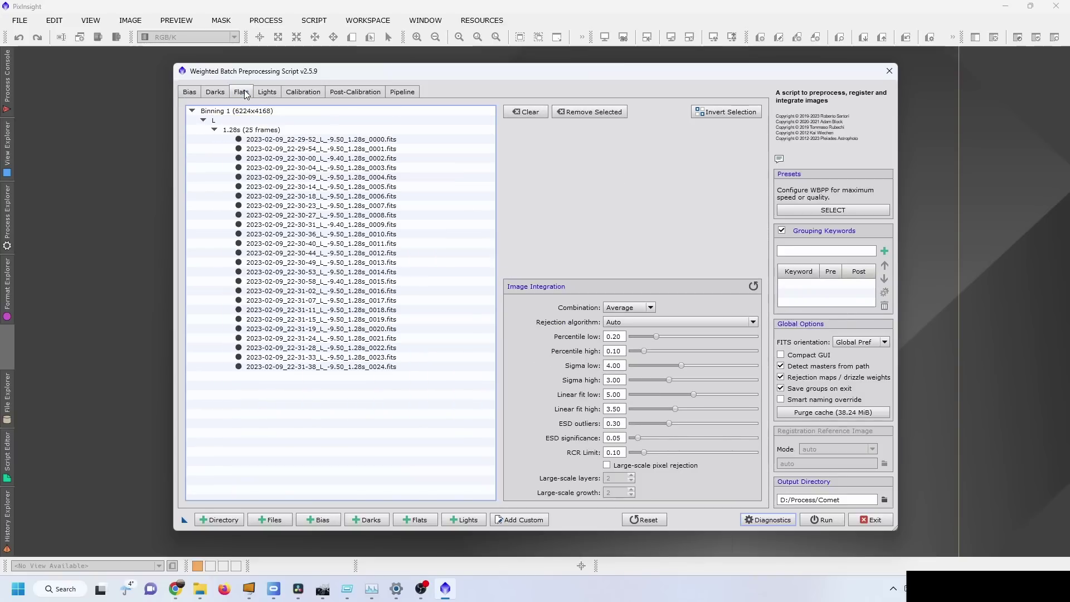
{"action": "left_click_drag", "start_coordinate": [321, 139], "coordinate": [328, 367]}
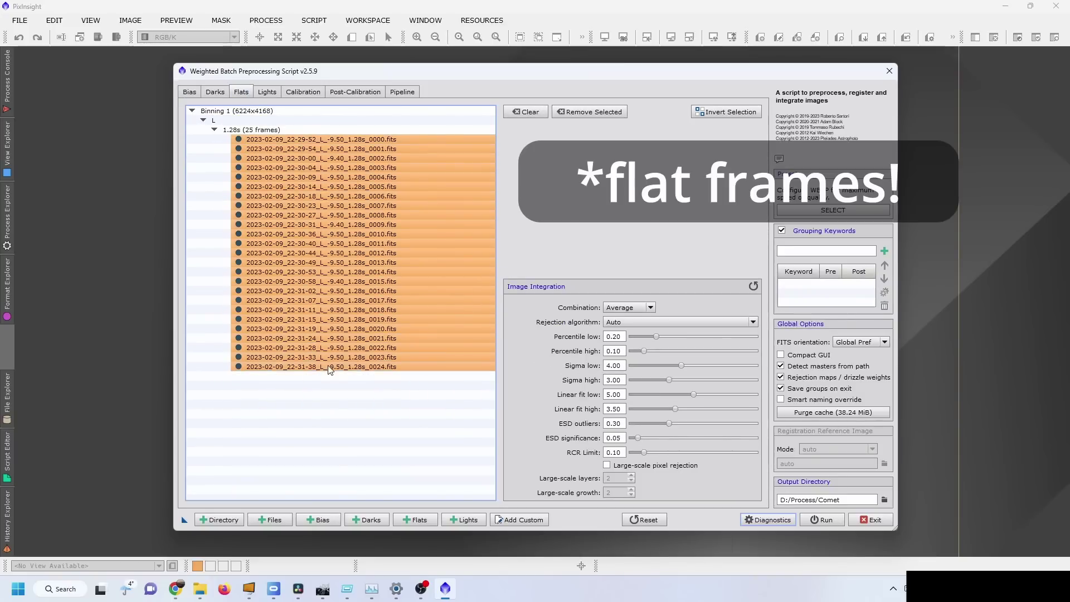
{"action": "left_click", "coordinate": [321, 164]}
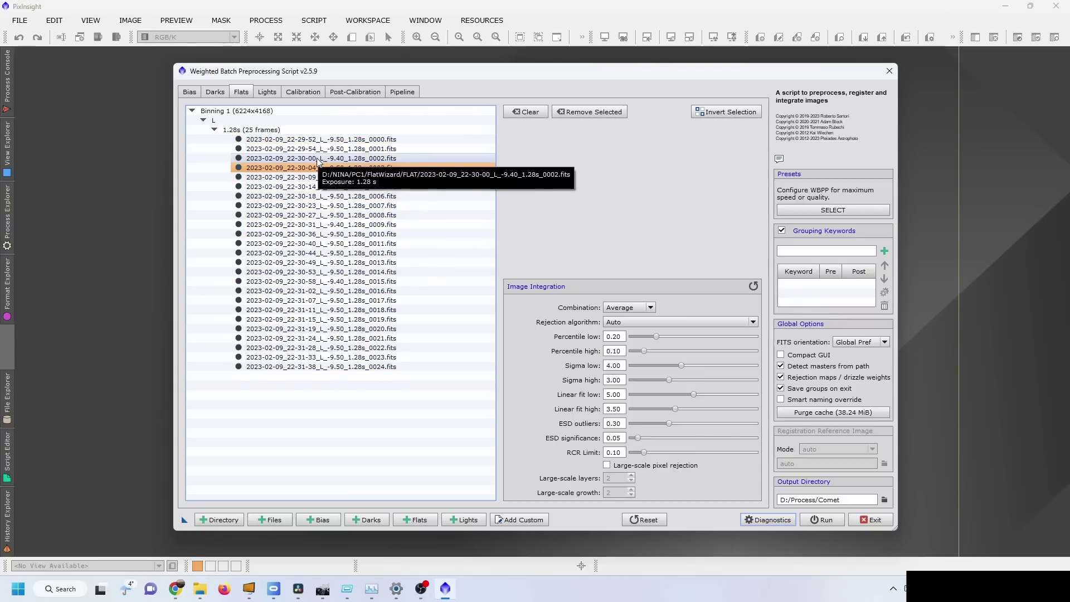
{"action": "key", "text": "ctrl+Tab"}
{"action": "left_click_drag", "start_coordinate": [331, 161], "coordinate": [334, 462]}
{"action": "left_click", "coordinate": [334, 455]}
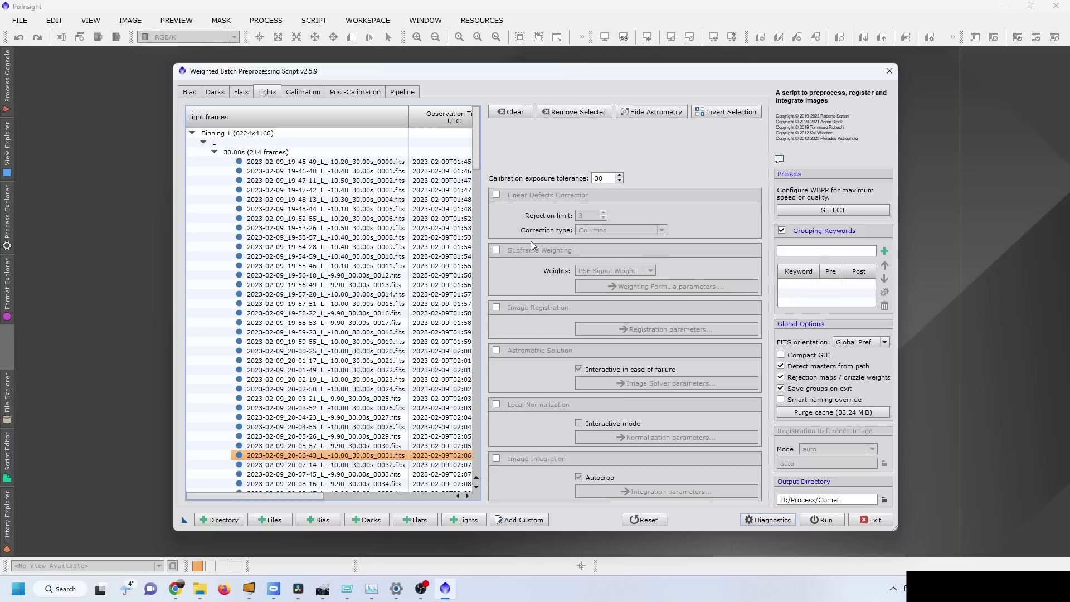
{"action": "left_click", "coordinate": [301, 93]}
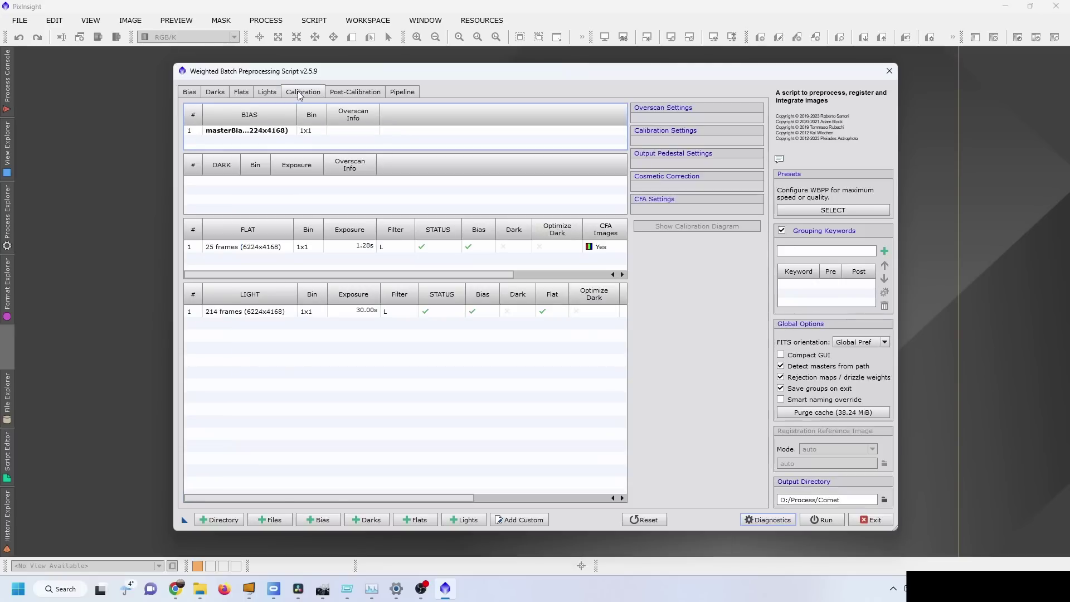
Check the flat group's CFA settings and run batch preprocessing into D:/Process/Comet to completion.
{"action": "left_click", "coordinate": [234, 246]}
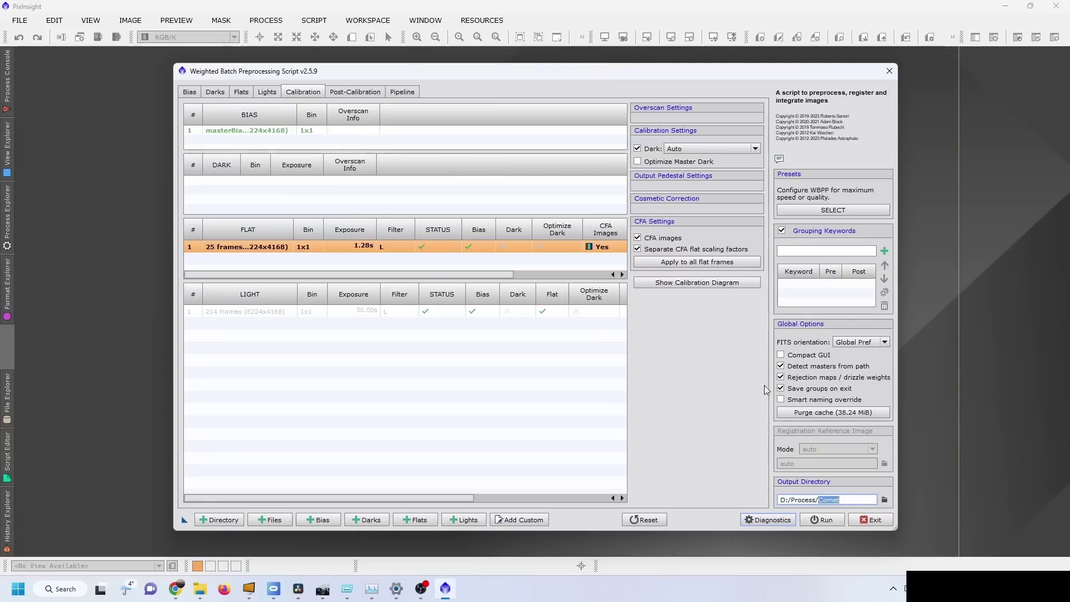
{"action": "left_click", "coordinate": [819, 519]}
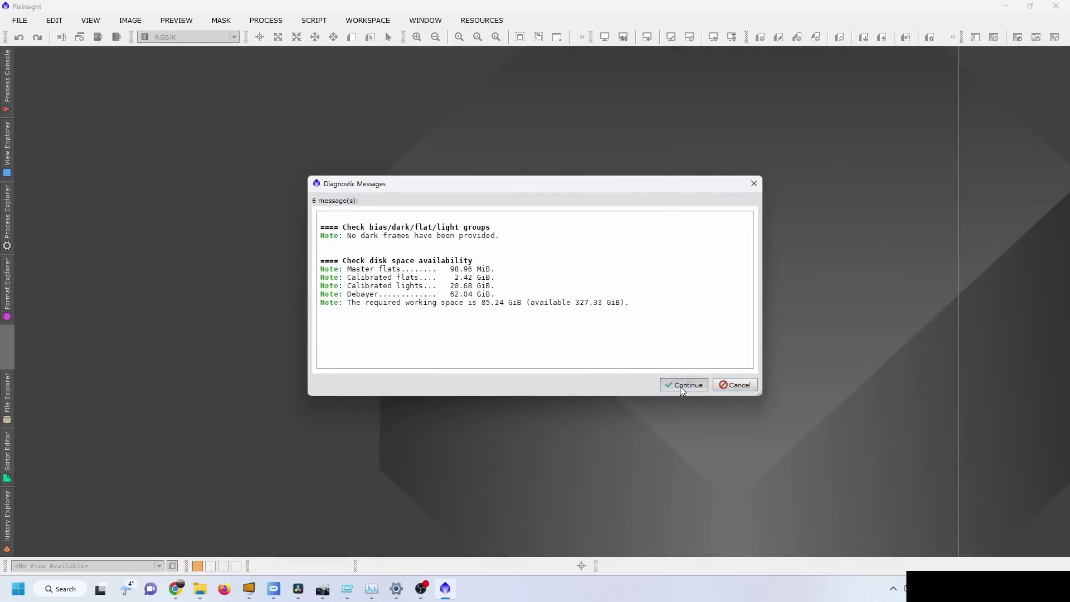
{"action": "left_click", "coordinate": [681, 385]}
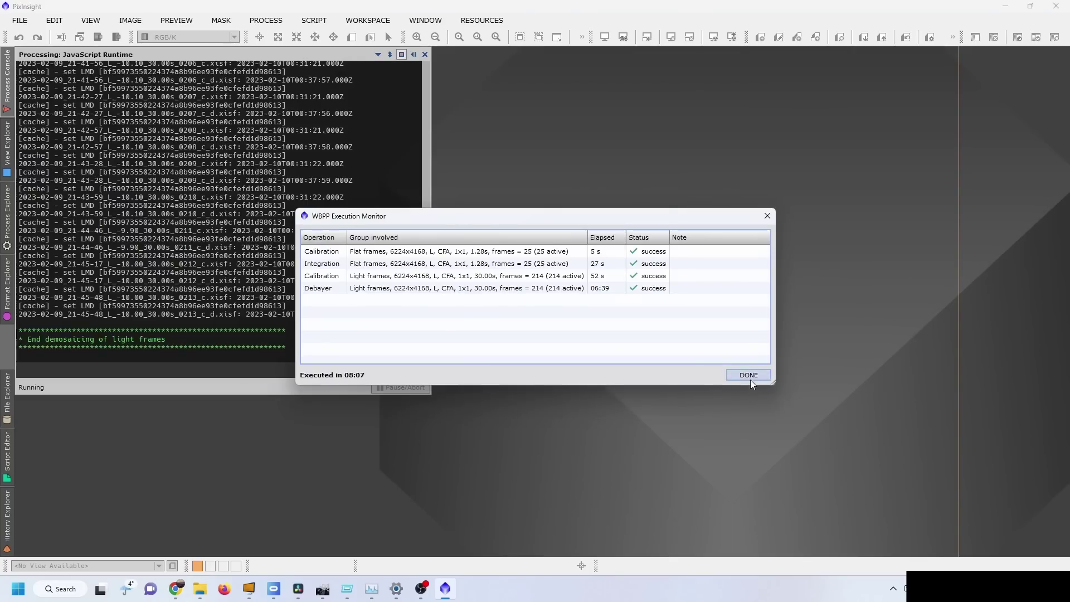
{"action": "left_click", "coordinate": [750, 375]}
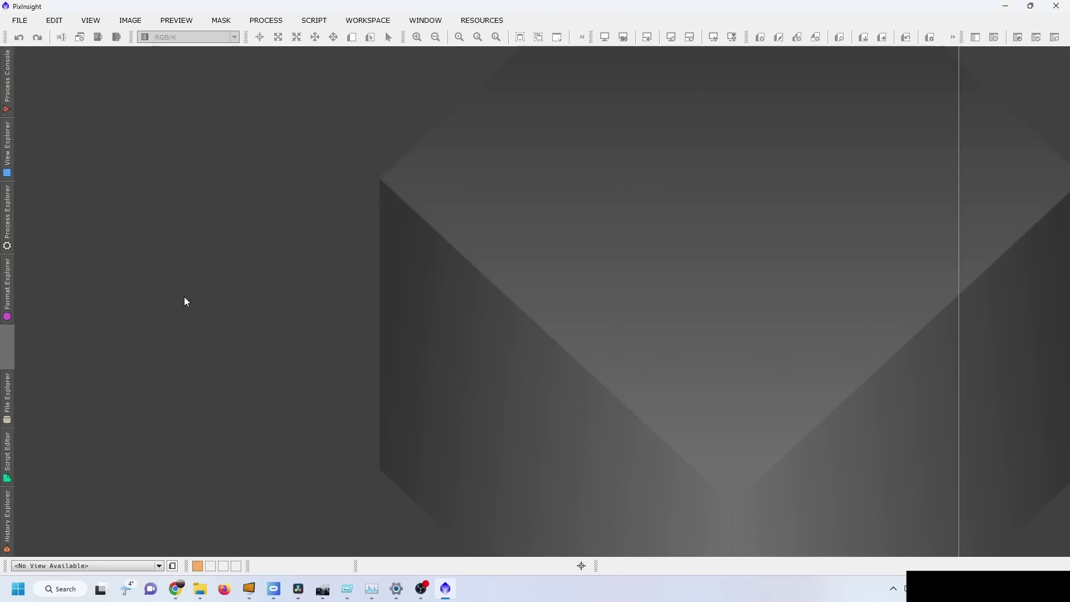
Open Blink and browse to the D:/Process/Comet/debayered light frames folder.
{"action": "left_click", "coordinate": [6, 216]}
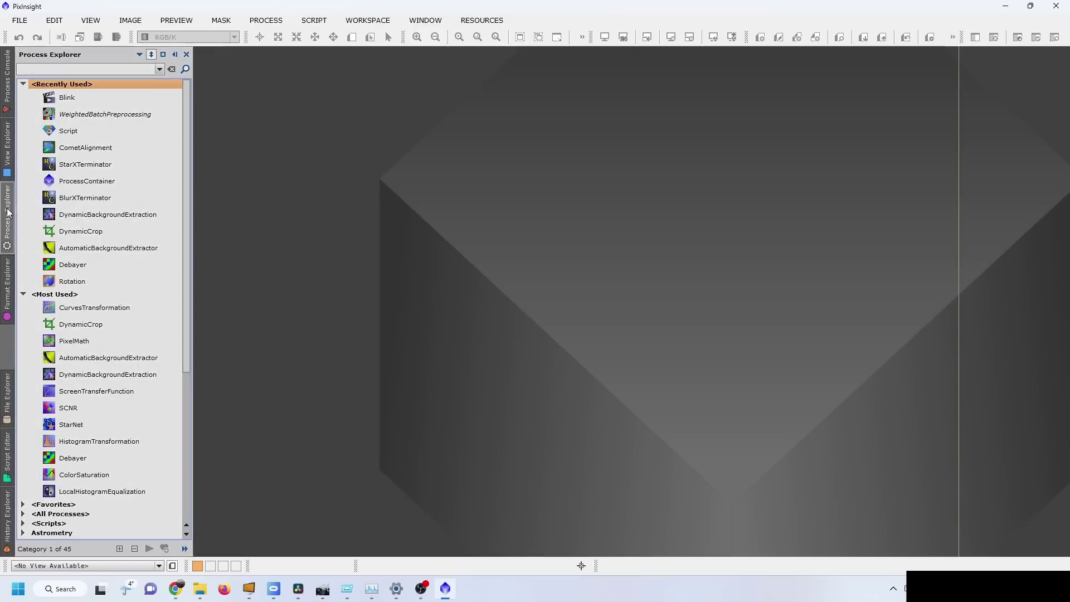
{"action": "double_click", "coordinate": [69, 100]}
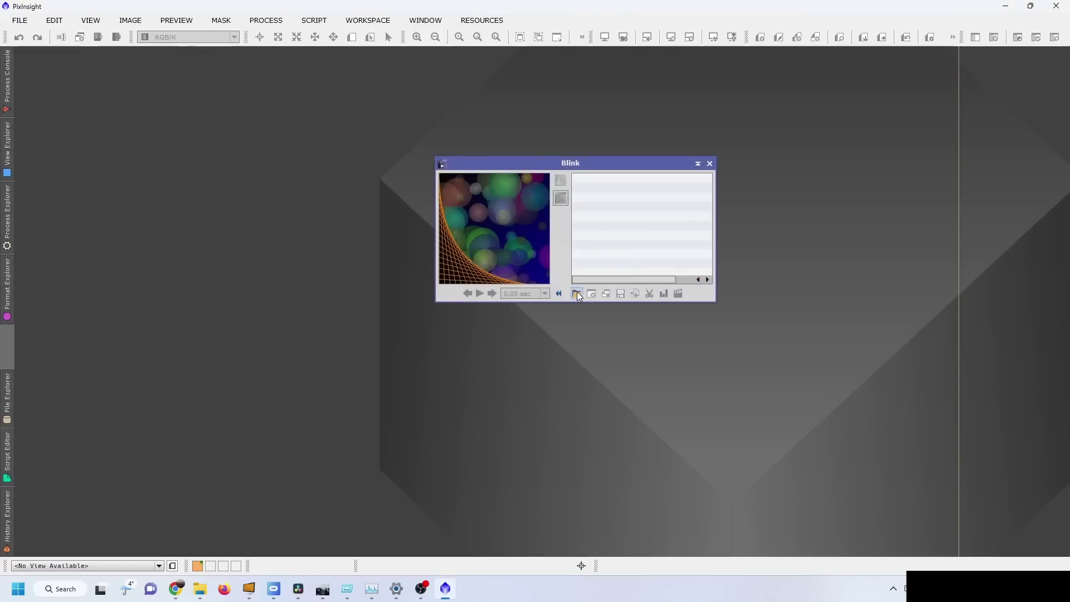
{"action": "left_click", "coordinate": [577, 293]}
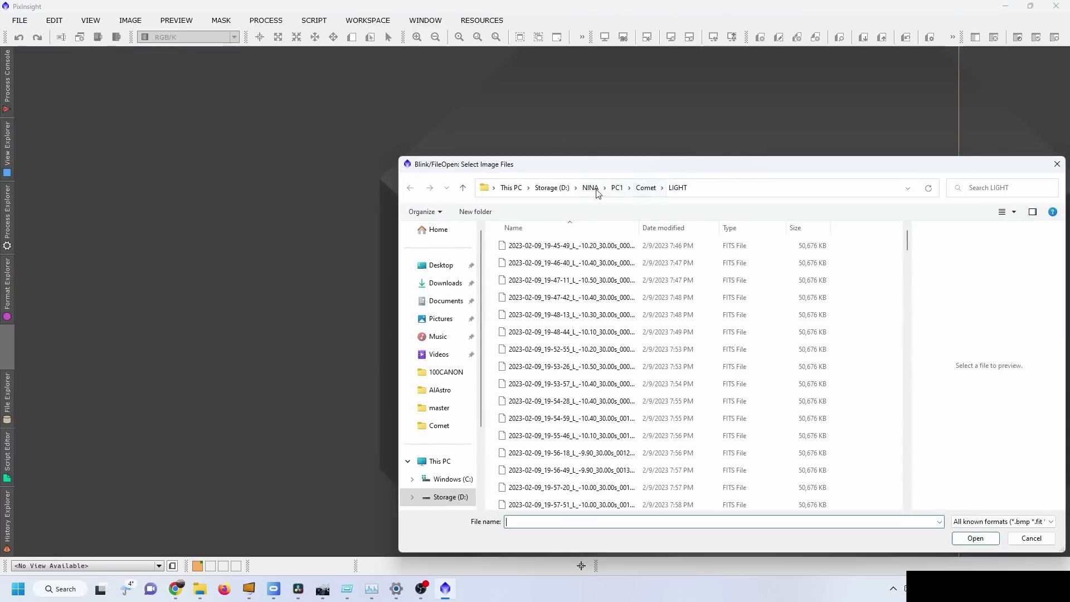
{"action": "left_click", "coordinate": [590, 188]}
{"action": "left_click", "coordinate": [552, 187]}
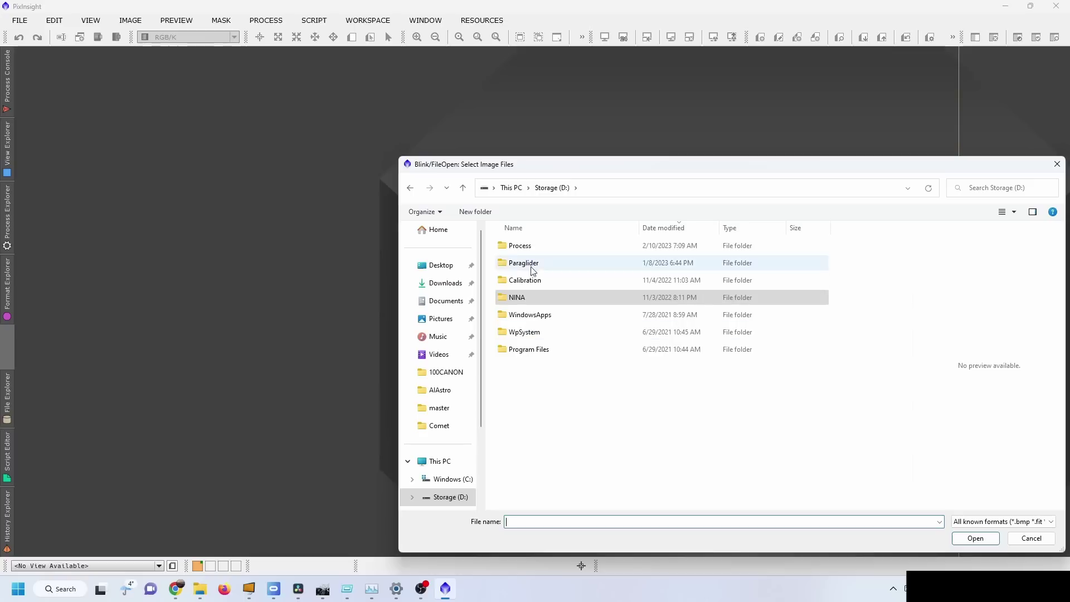
{"action": "double_click", "coordinate": [521, 246]}
{"action": "double_click", "coordinate": [521, 245]}
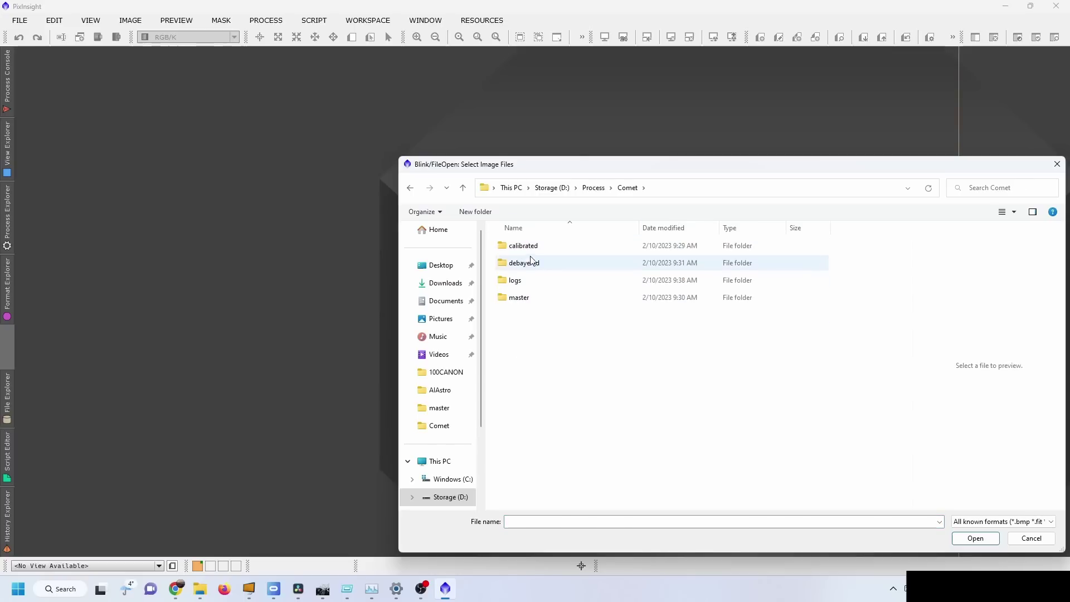
{"action": "double_click", "coordinate": [531, 262]}
{"action": "double_click", "coordinate": [532, 246]}
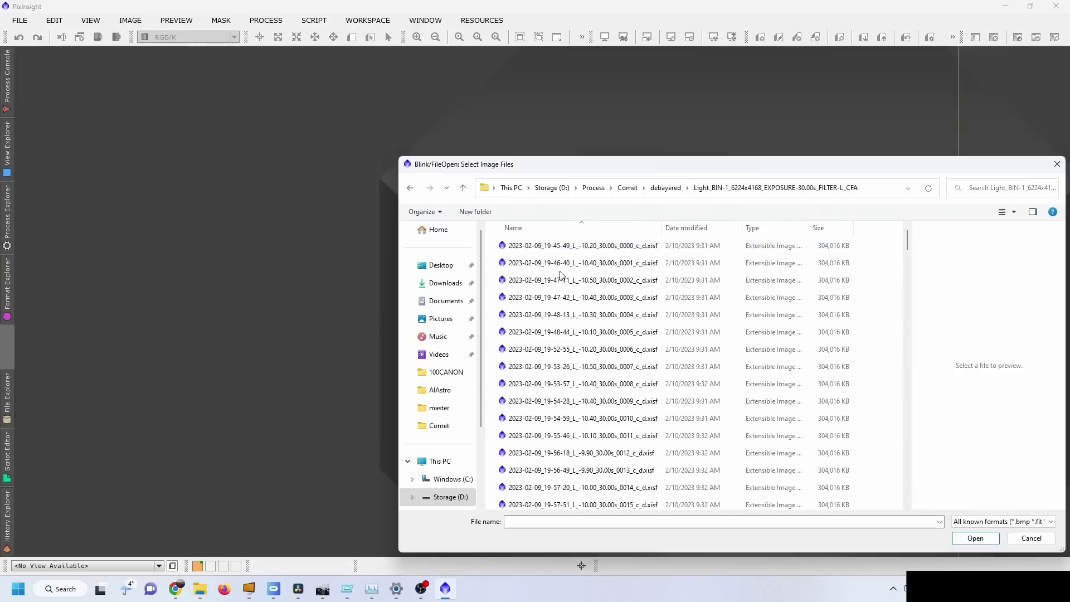
Load all debayered light frames into Blink and apply an auto STF stretch.
{"action": "left_click", "coordinate": [563, 297]}
{"action": "key", "text": "ctrl+a"}
{"action": "left_click", "coordinate": [997, 539]}
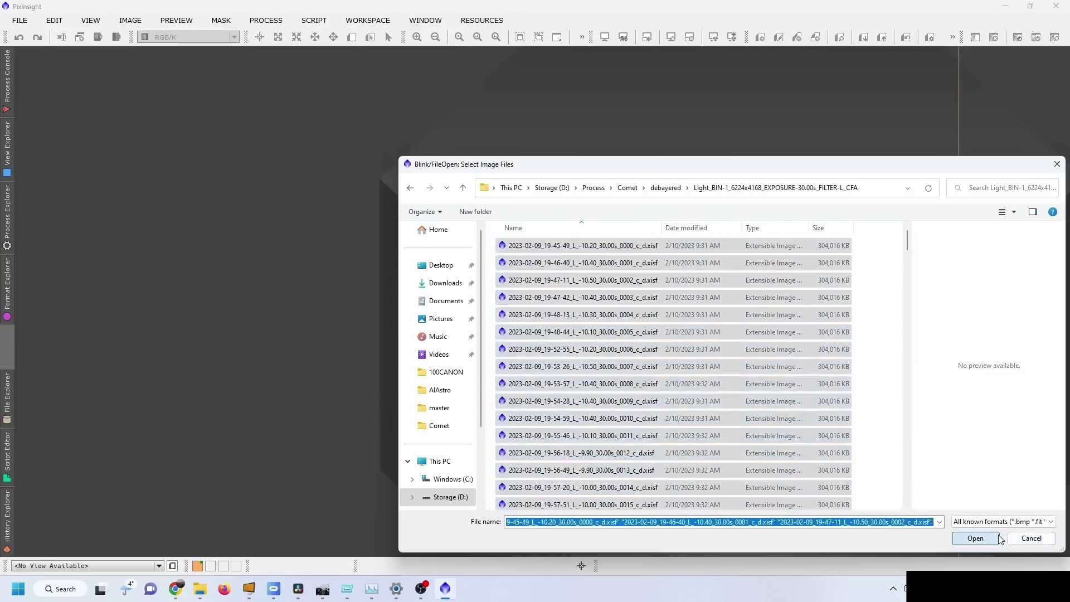
{"action": "left_click_drag", "start_coordinate": [553, 173], "coordinate": [646, 143]}
{"action": "left_click", "coordinate": [655, 177]}
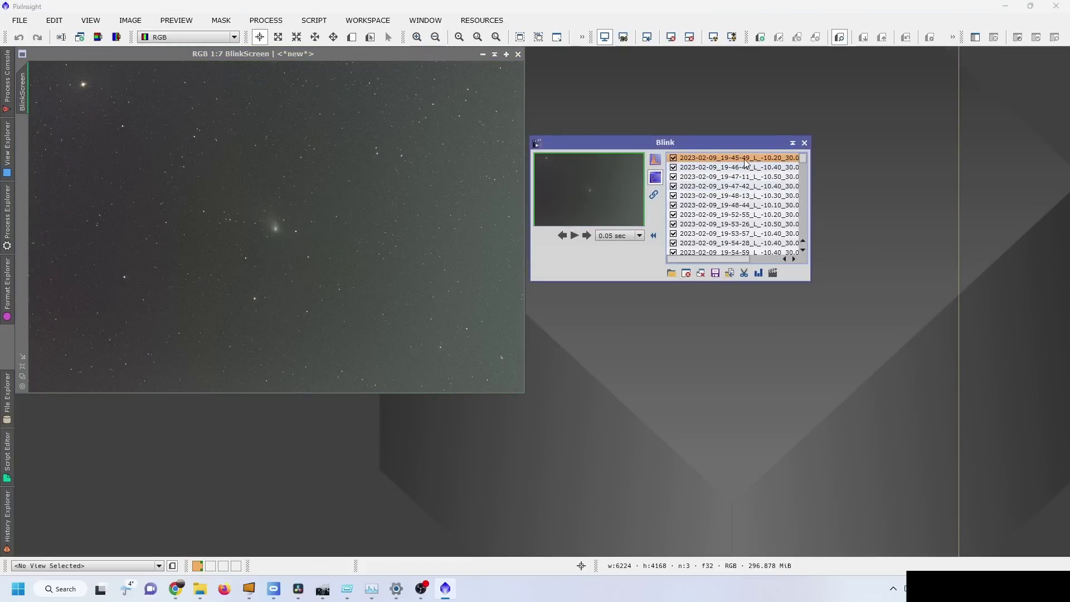
Flip between the early frames around 19-48-13 and 19-52-55.
{"action": "key", "text": "Down"}
{"action": "key", "text": "Down"}
{"action": "key", "text": "Down"}
{"action": "key", "text": "Down"}
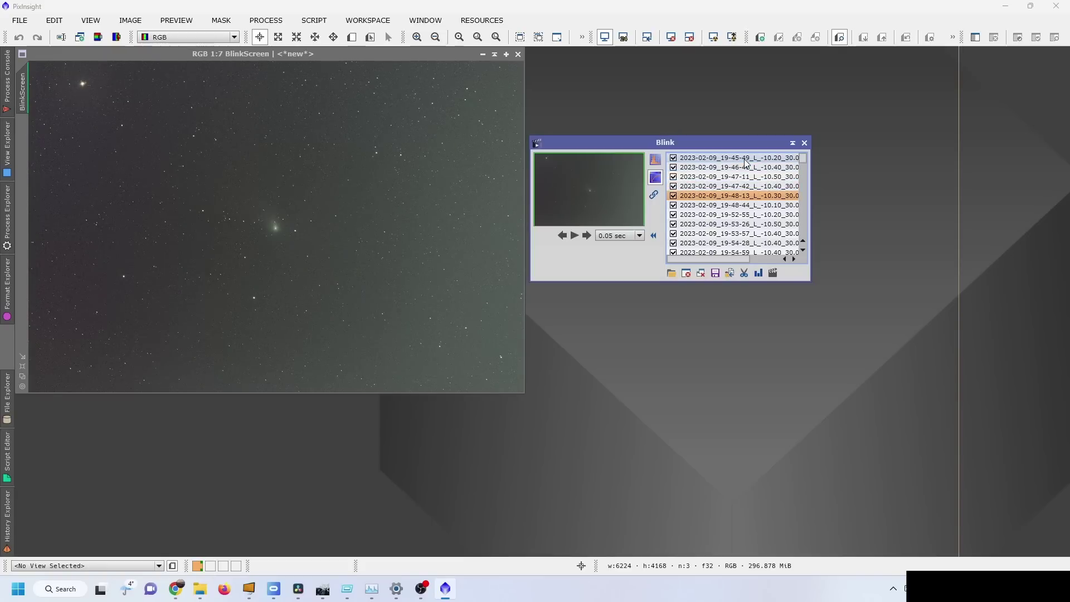
{"action": "key", "text": "Down"}
{"action": "key", "text": "Down"}
{"action": "key", "text": "Down"}
{"action": "key", "text": "Up"}
{"action": "key", "text": "Up"}
{"action": "key", "text": "Up"}
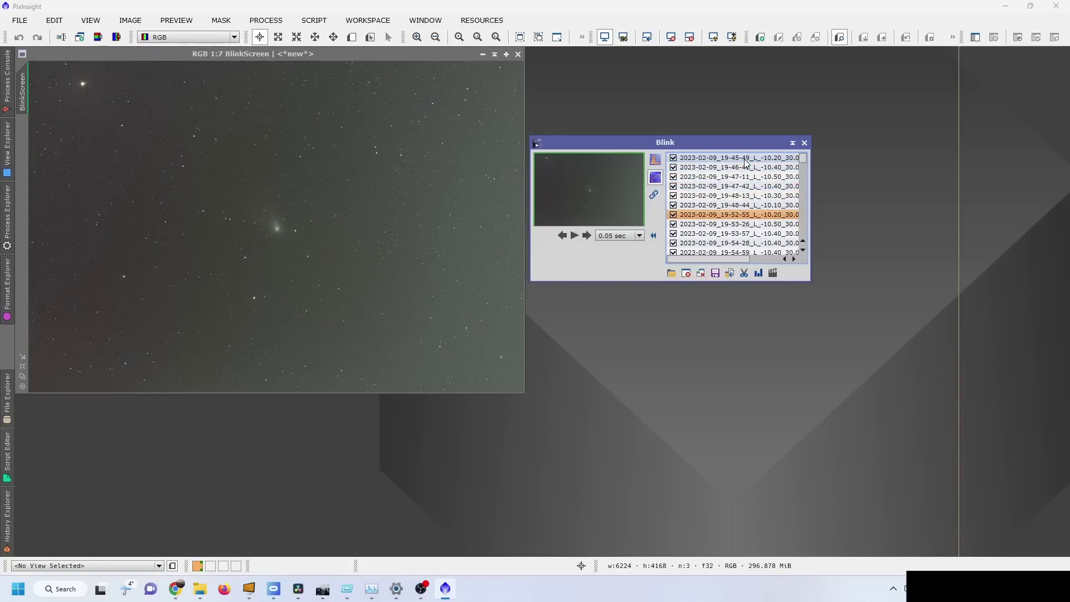
{"action": "key", "text": "Up"}
{"action": "key", "text": "Up"}
{"action": "key", "text": "Down"}
{"action": "key", "text": "Down"}
{"action": "key", "text": "Down"}
{"action": "key", "text": "Down"}
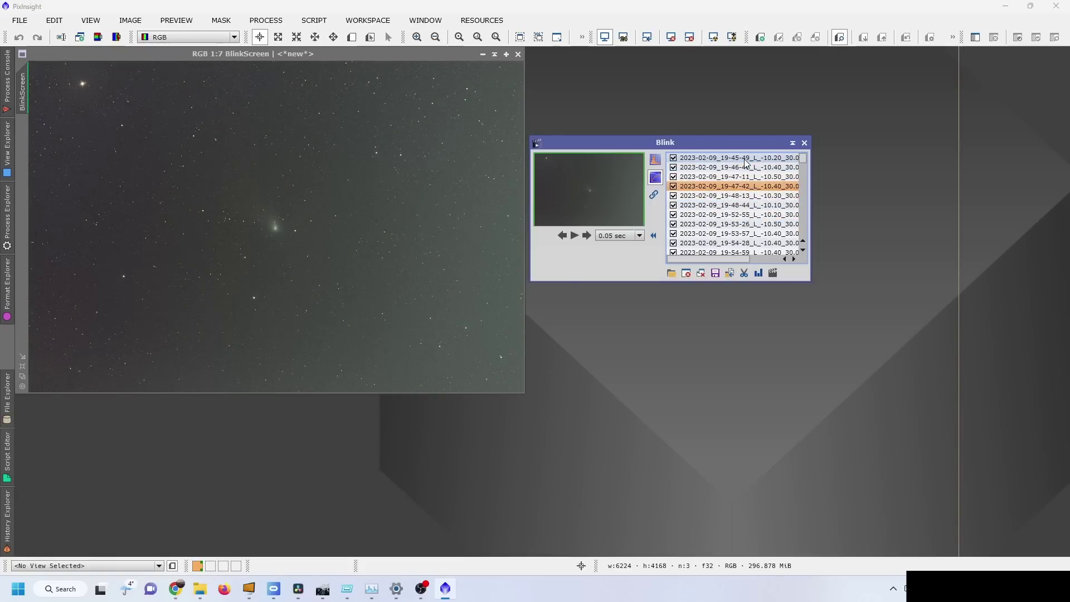
{"action": "key", "text": "Down"}
{"action": "key", "text": "Down"}
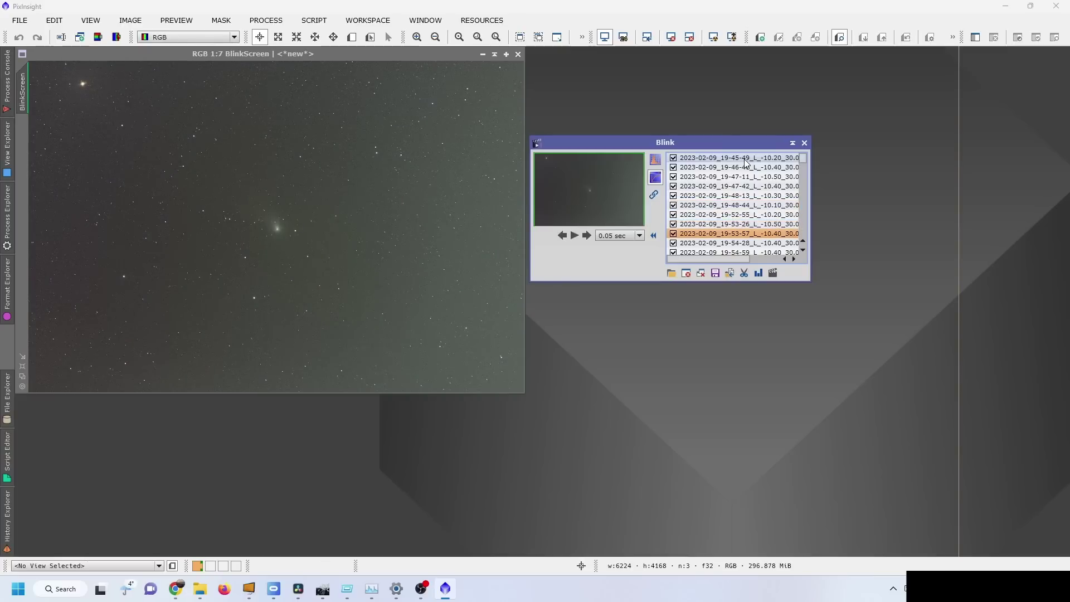
Jump to the 21-40-23 frame and step back through to 21-35-55.
{"action": "scroll", "coordinate": [756, 223], "scroll_direction": "down", "scroll_amount": 20}
{"action": "left_click", "coordinate": [756, 244]}
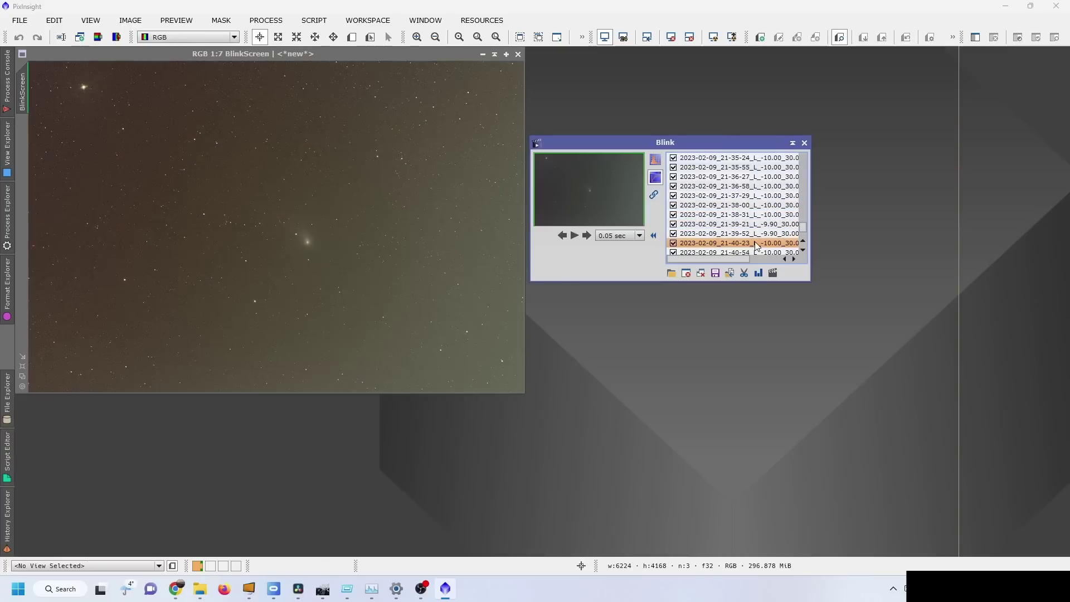
{"action": "key", "text": "Up"}
{"action": "key", "text": "Up"}
{"action": "key", "text": "Up"}
{"action": "key", "text": "Up"}
{"action": "key", "text": "Up"}
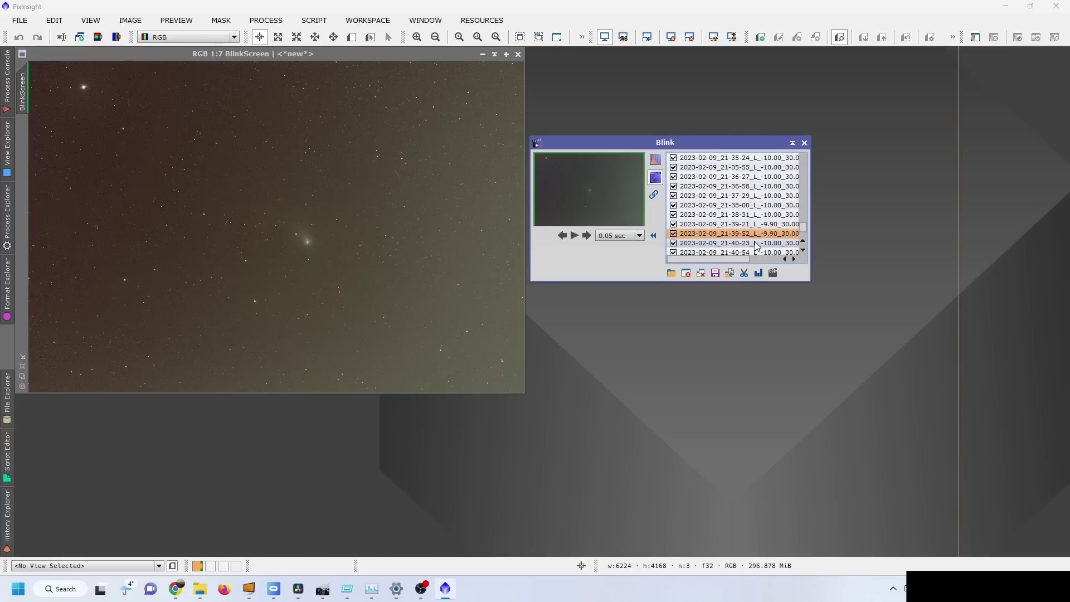
{"action": "key", "text": "Up"}
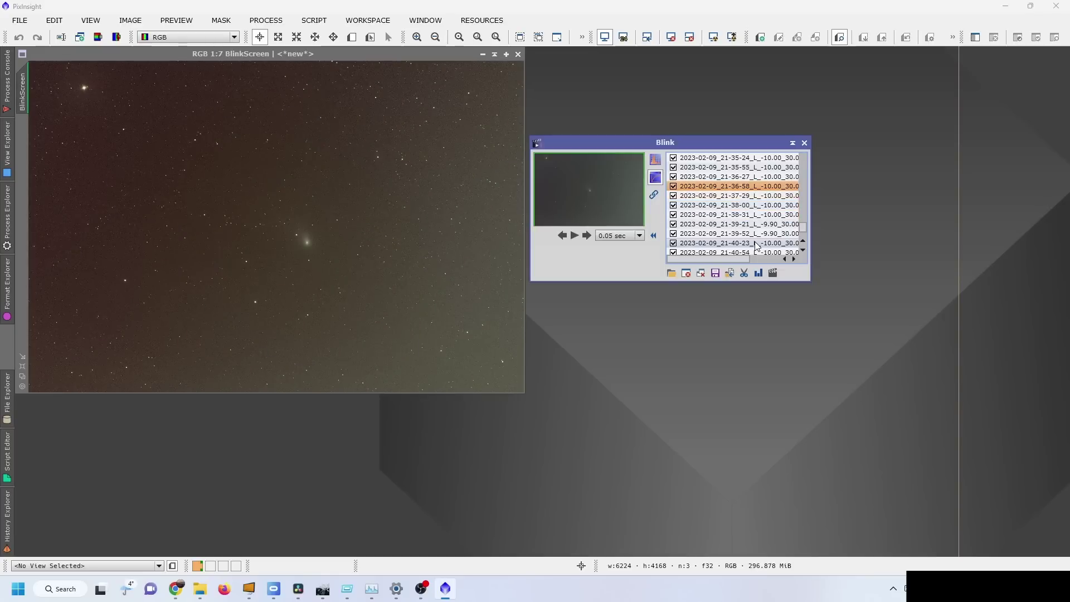
{"action": "key", "text": "Up"}
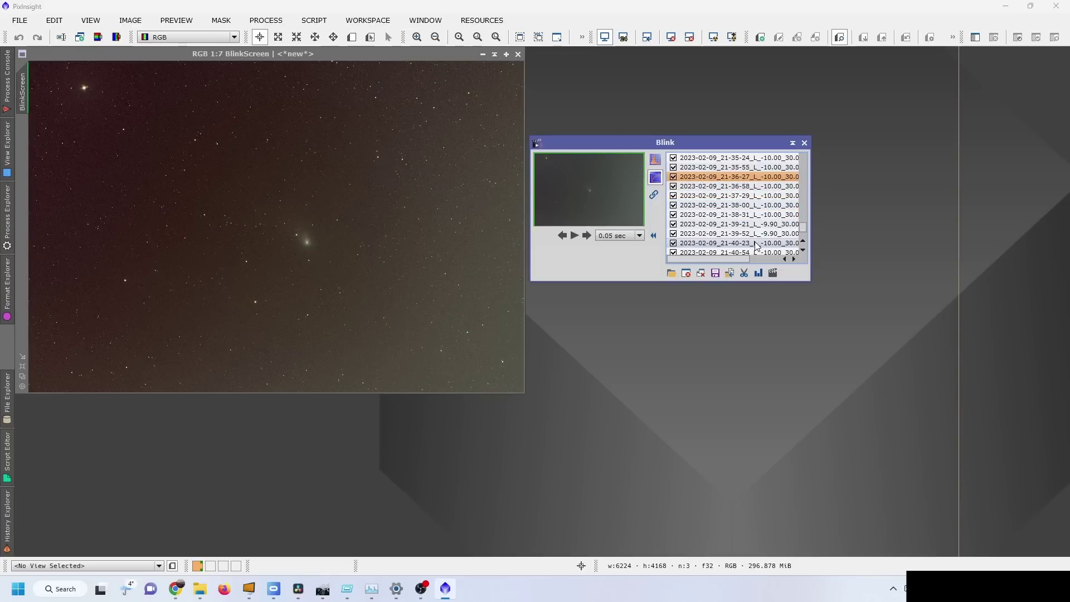
{"action": "key", "text": "Up"}
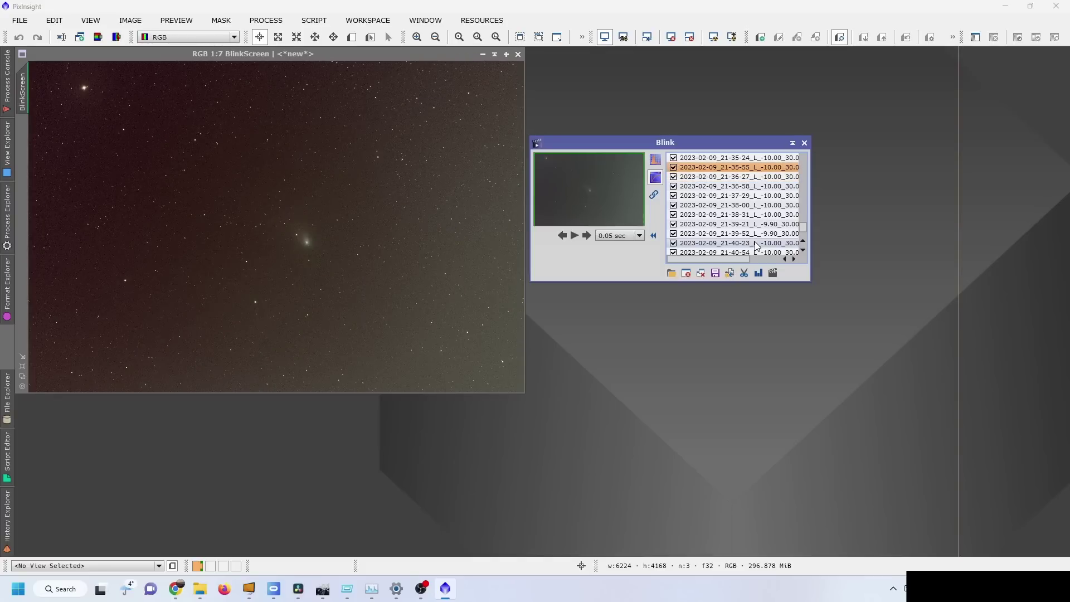
Compare late frames 21-39-52 through 21-45-17 and back to the hazy 21-35-24 frame.
{"action": "key", "text": "Down"}
{"action": "key", "text": "Down"}
{"action": "key", "text": "Down"}
{"action": "key", "text": "Down"}
{"action": "key", "text": "Down"}
{"action": "key", "text": "Down"}
{"action": "key", "text": "Down"}
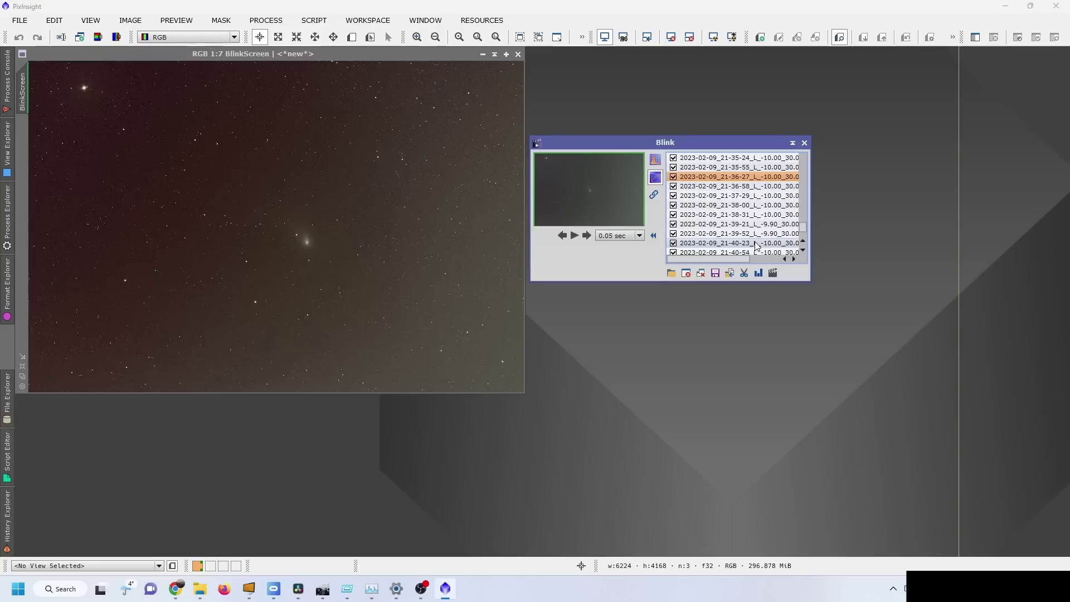
{"action": "key", "text": "Down"}
{"action": "key", "text": "Down"}
{"action": "key", "text": "Down"}
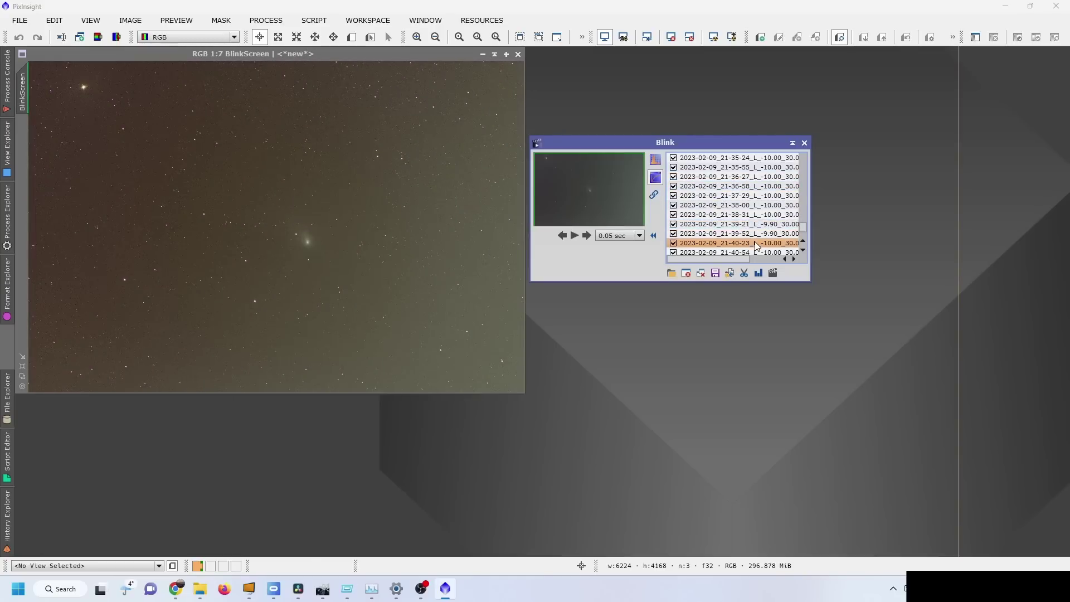
{"action": "key", "text": "Down"}
{"action": "key", "text": "Down"}
{"action": "key", "text": "Down"}
{"action": "key", "text": "Down"}
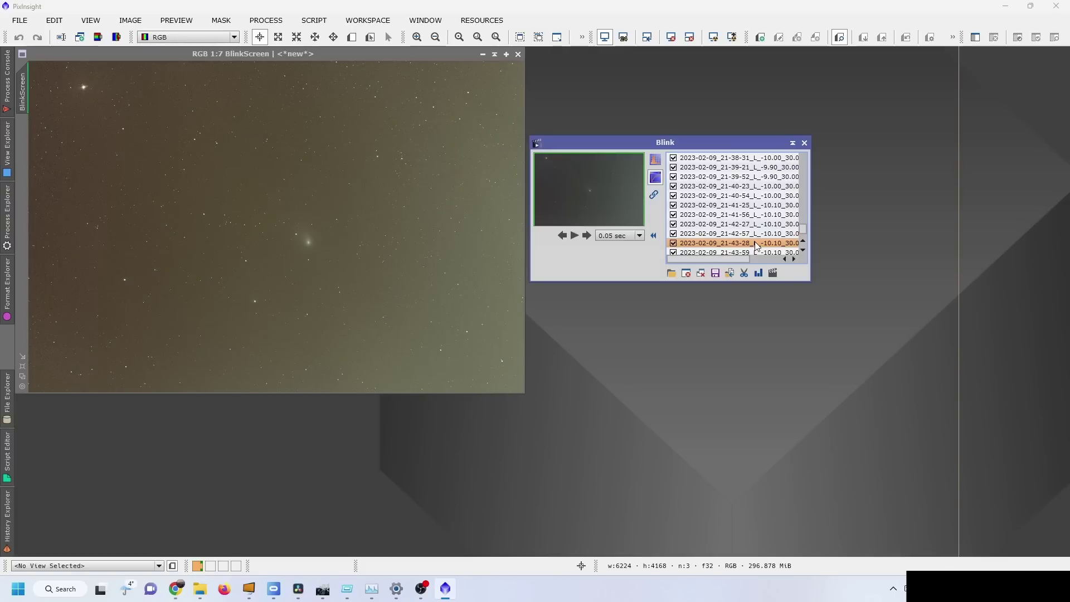
{"action": "key", "text": "Down"}
{"action": "key", "text": "Down"}
{"action": "key", "text": "Down"}
{"action": "key", "text": "Down"}
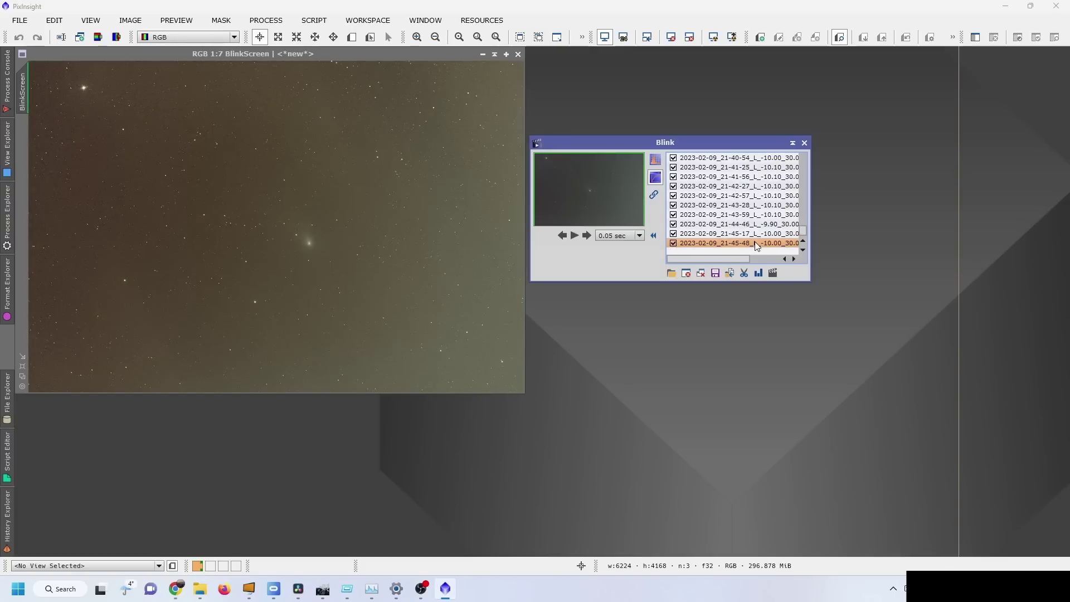
{"action": "key", "text": "Up"}
{"action": "key", "text": "Up"}
{"action": "key", "text": "Up"}
{"action": "key", "text": "Up"}
{"action": "key", "text": "Up"}
{"action": "key", "text": "Up"}
{"action": "key", "text": "Up"}
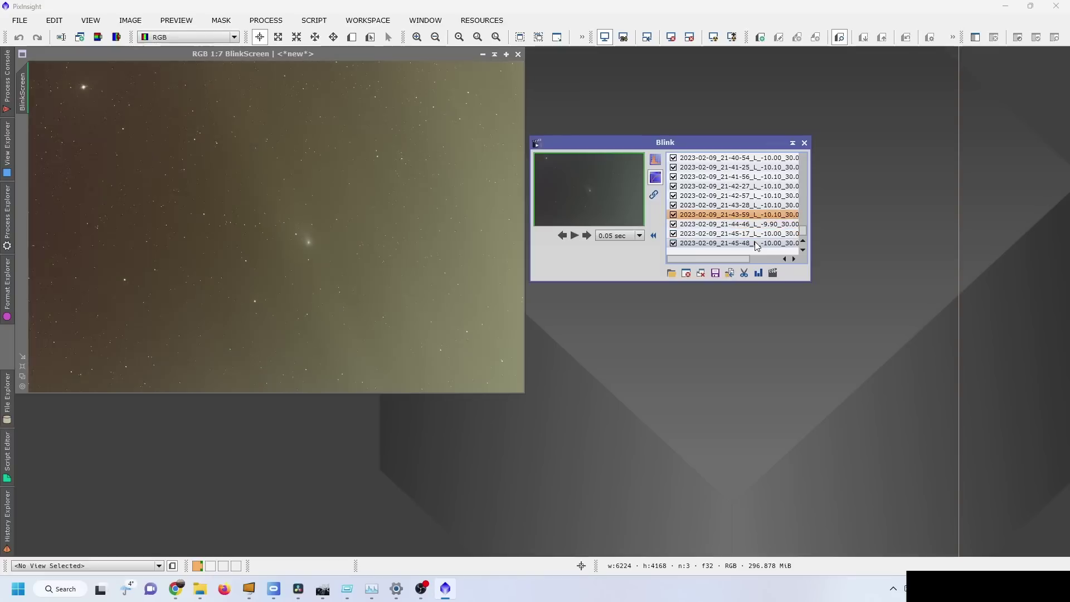
{"action": "key", "text": "Up"}
{"action": "key", "text": "Up"}
{"action": "key", "text": "Up"}
{"action": "key", "text": "Up"}
{"action": "key", "text": "Up"}
{"action": "key", "text": "Up"}
{"action": "key", "text": "Up"}
{"action": "key", "text": "Up"}
{"action": "key", "text": "Up"}
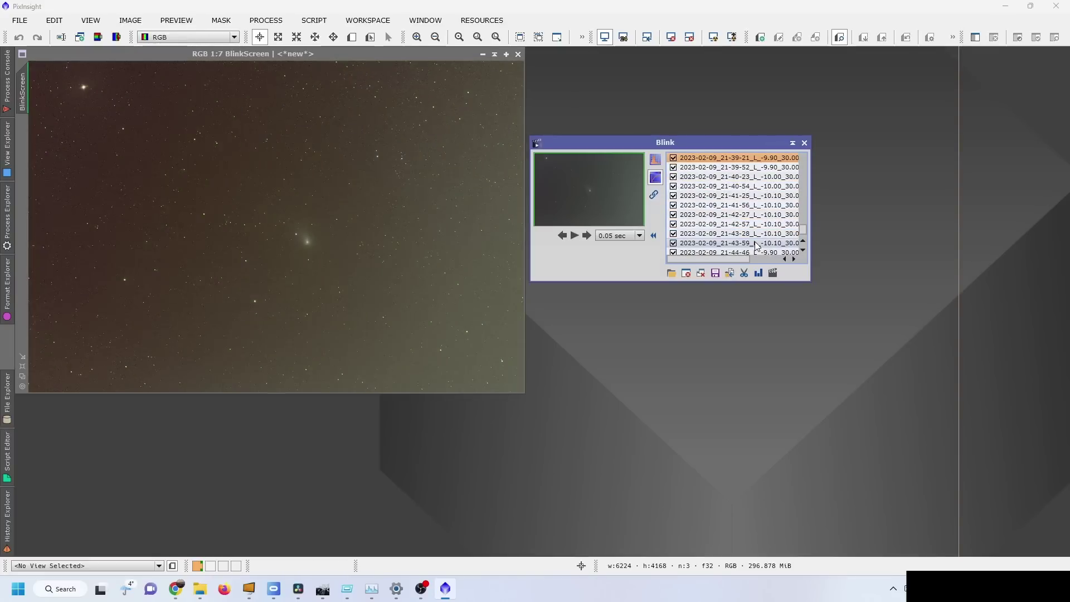
{"action": "key", "text": "Up"}
{"action": "key", "text": "Up"}
{"action": "key", "text": "Up"}
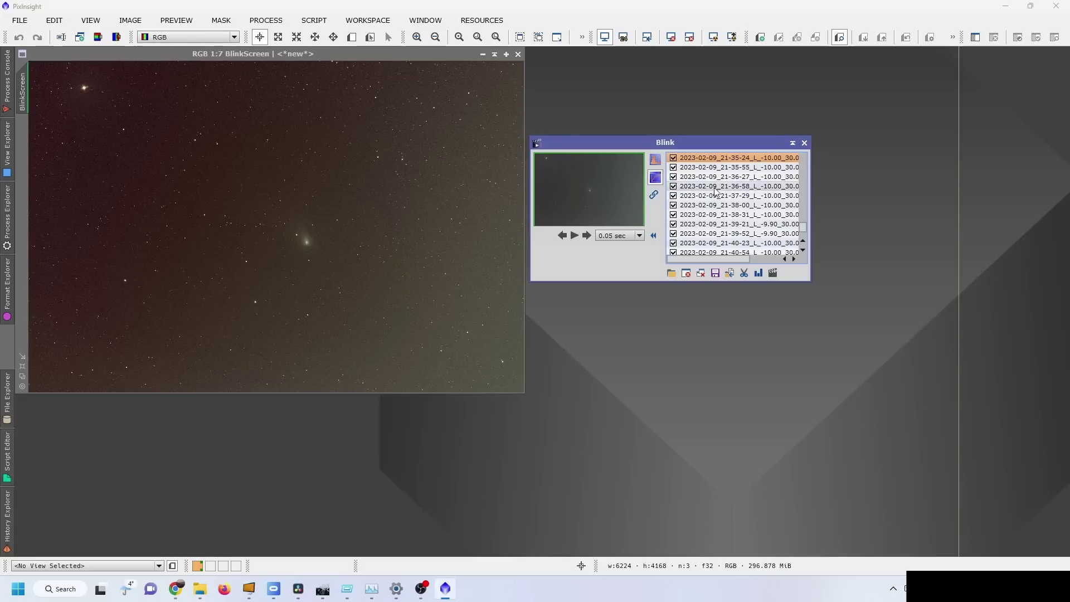
{"action": "key", "text": "Down"}
{"action": "key", "text": "Down"}
{"action": "key", "text": "alt+Tab"}
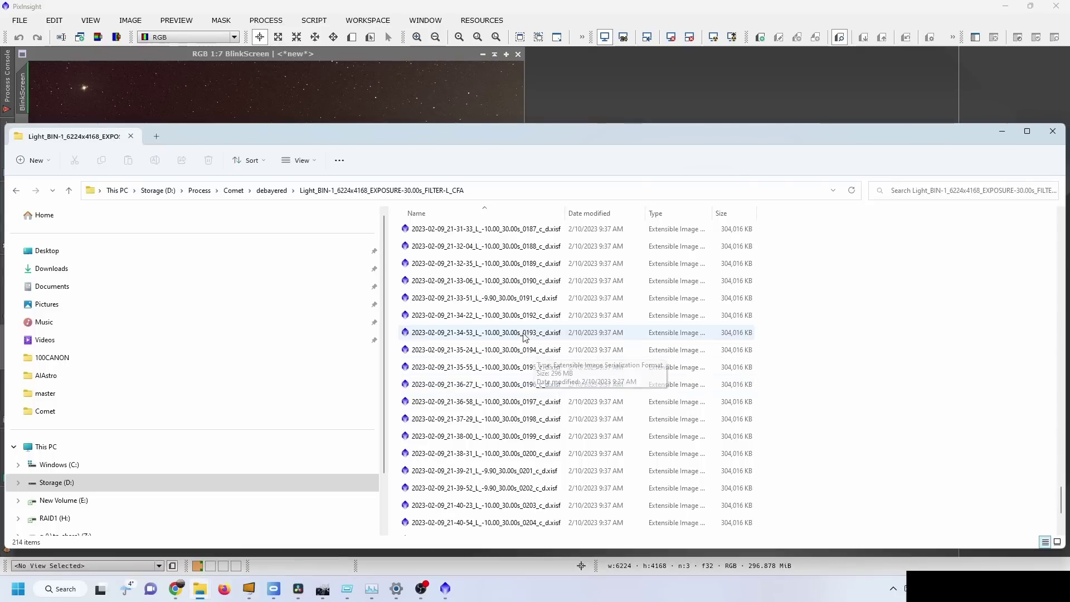
Permanently delete the 20 late frame files 0194–0213, leaving 194 items.
{"action": "left_click", "coordinate": [533, 351]}
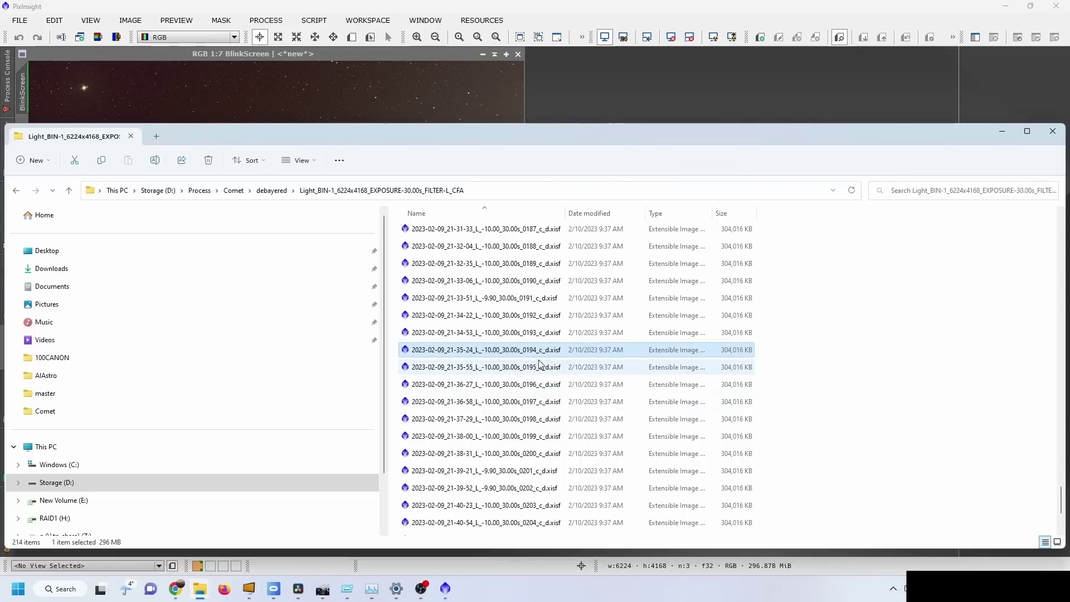
{"action": "scroll", "coordinate": [512, 490], "scroll_direction": "down", "scroll_amount": 3}
{"action": "left_click", "coordinate": [508, 528]}
{"action": "scroll", "coordinate": [507, 501], "scroll_direction": "up", "scroll_amount": 3}
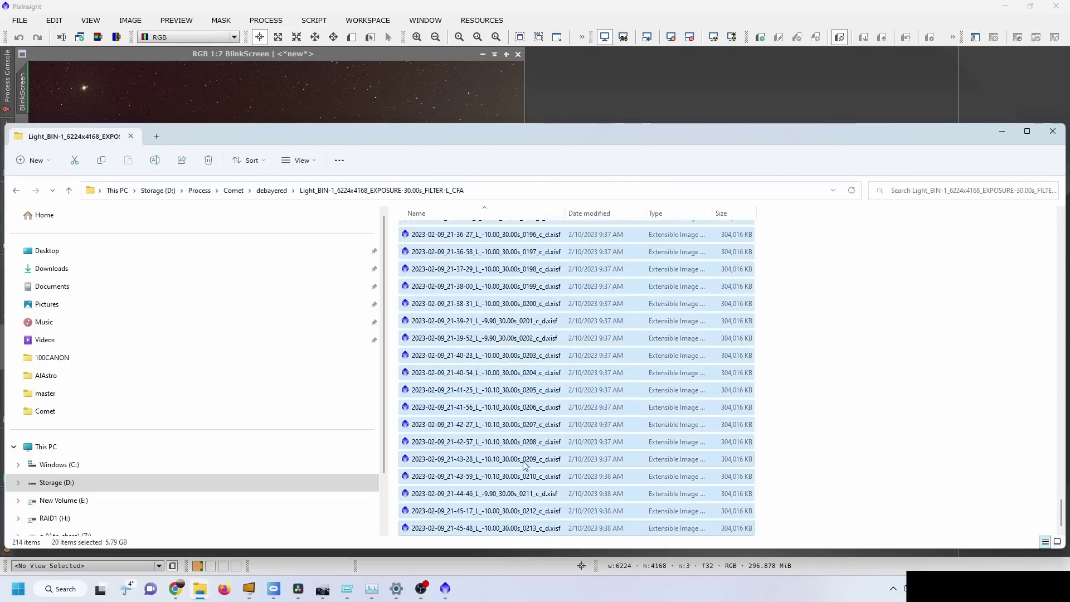
{"action": "left_click", "coordinate": [535, 353], "text": "shift"}
{"action": "key", "text": "shift+Delete"}
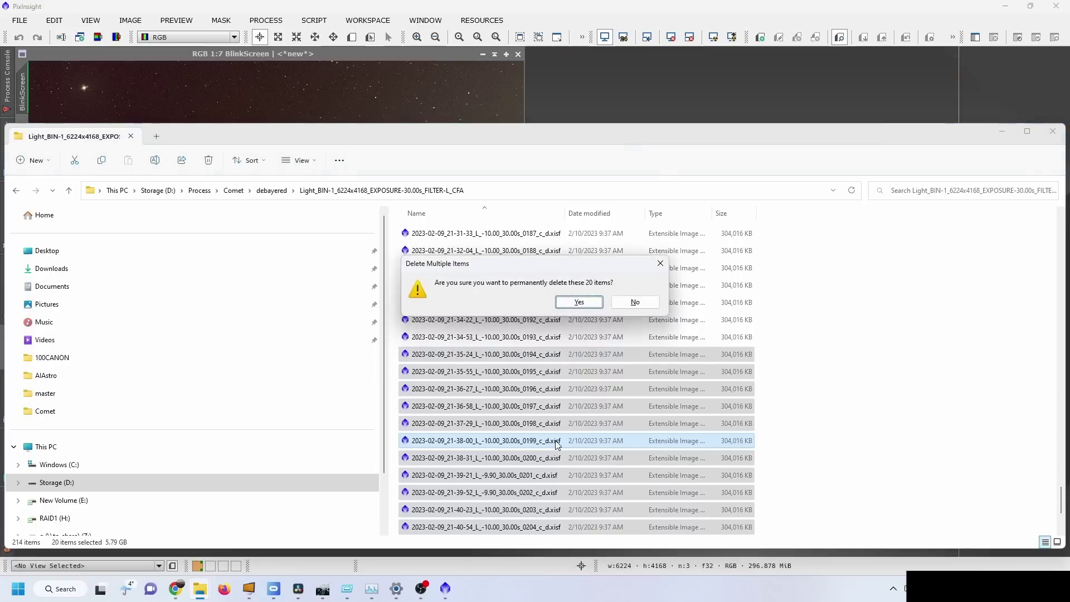
{"action": "key", "text": "Return"}
{"action": "key", "text": "alt+Tab"}
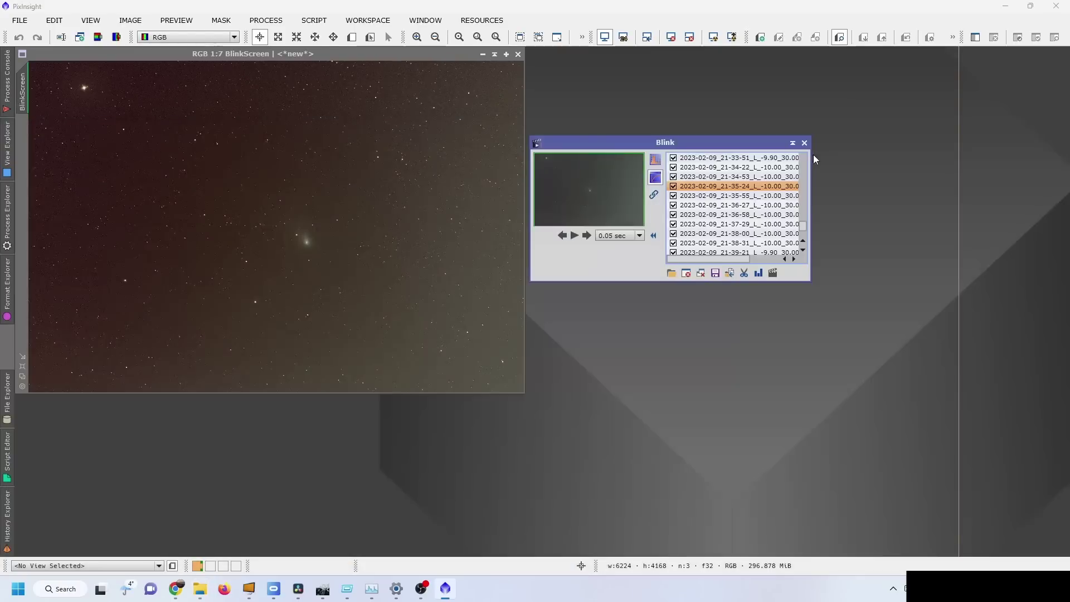
Close Blink and reopen Weighted Batch Preprocessing, checking its bias and calibration entries.
{"action": "left_click", "coordinate": [804, 143]}
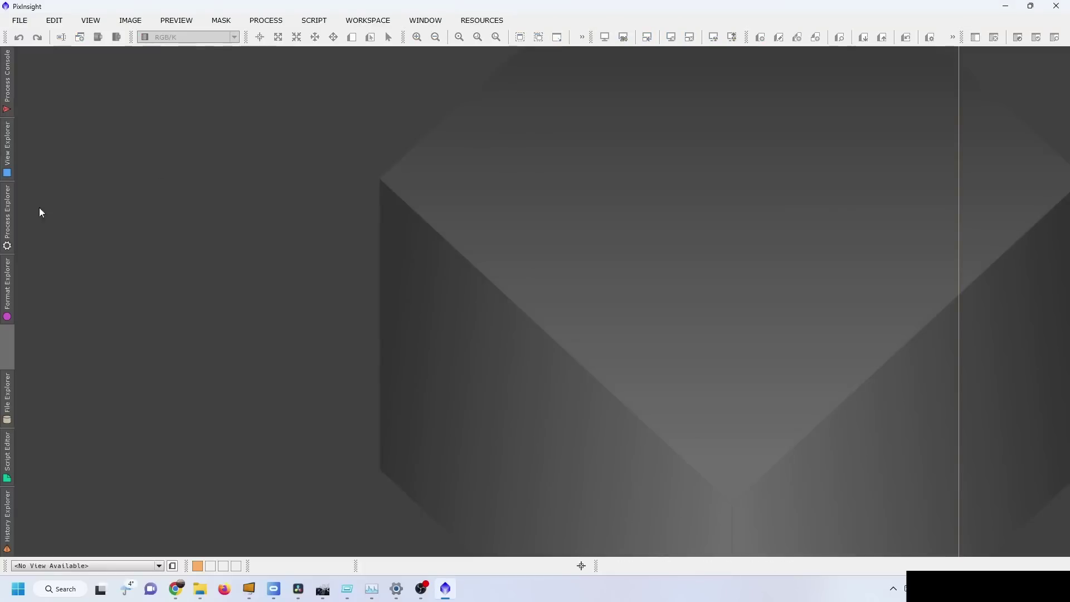
{"action": "left_click", "coordinate": [313, 21]}
{"action": "mouse_move", "coordinate": [416, 39]}
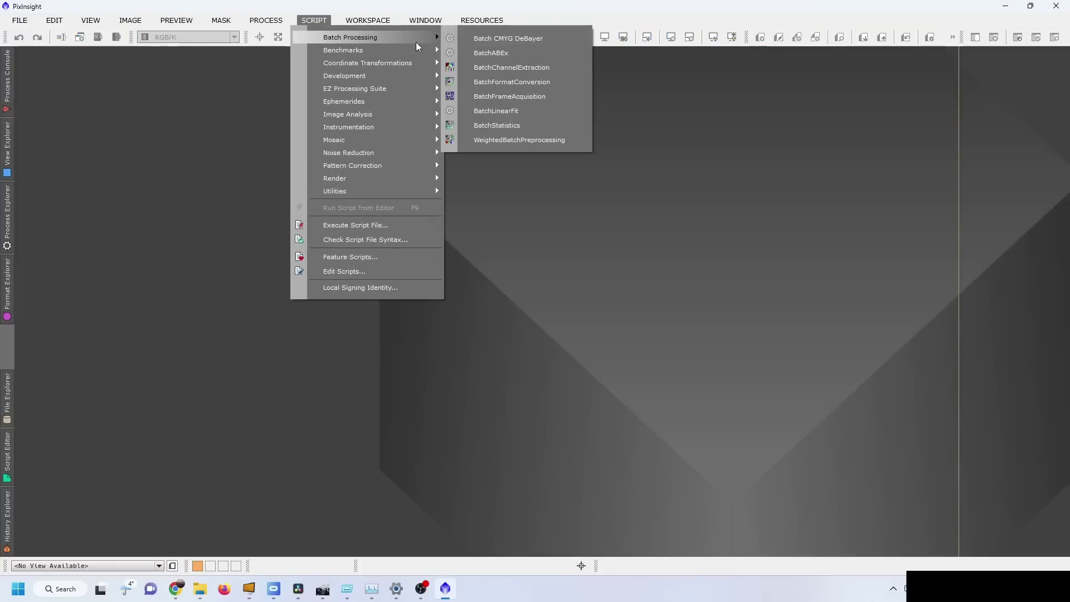
{"action": "left_click", "coordinate": [534, 146]}
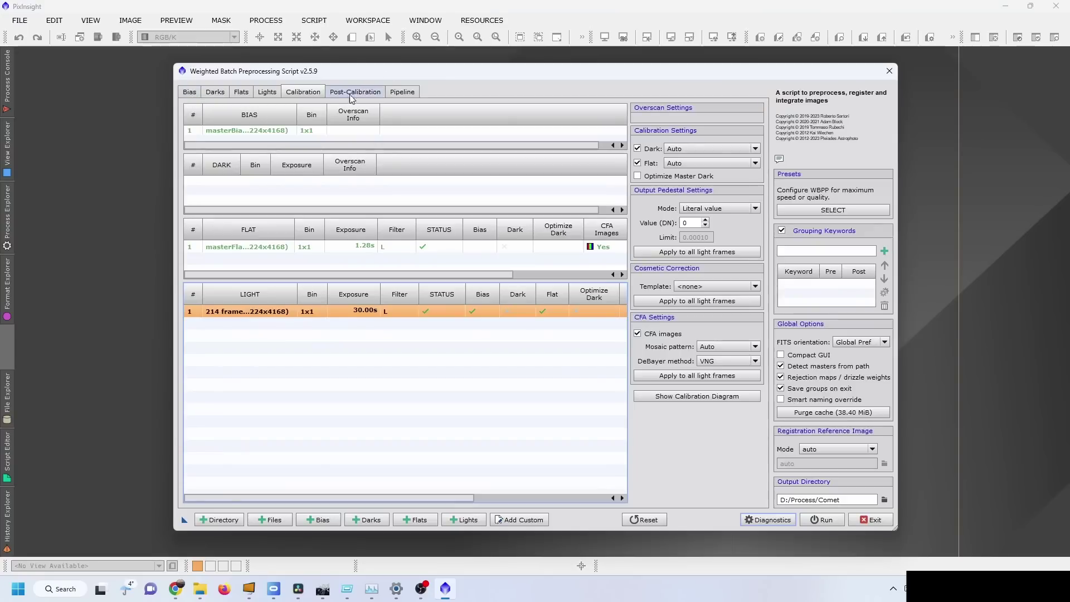
{"action": "left_click", "coordinate": [187, 93]}
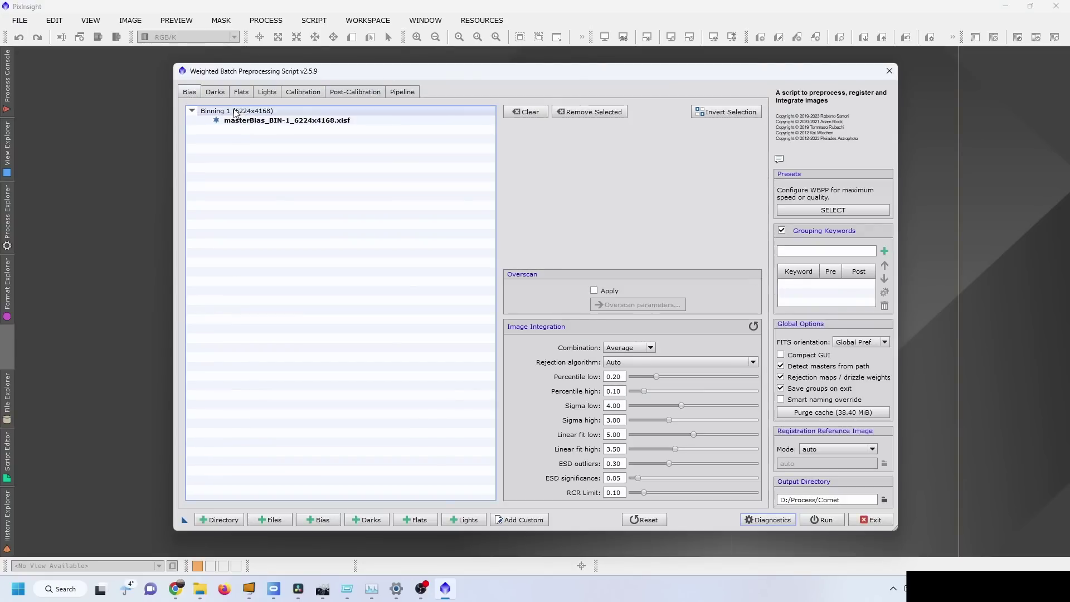
{"action": "left_click", "coordinate": [301, 92]}
{"action": "left_click", "coordinate": [282, 130]}
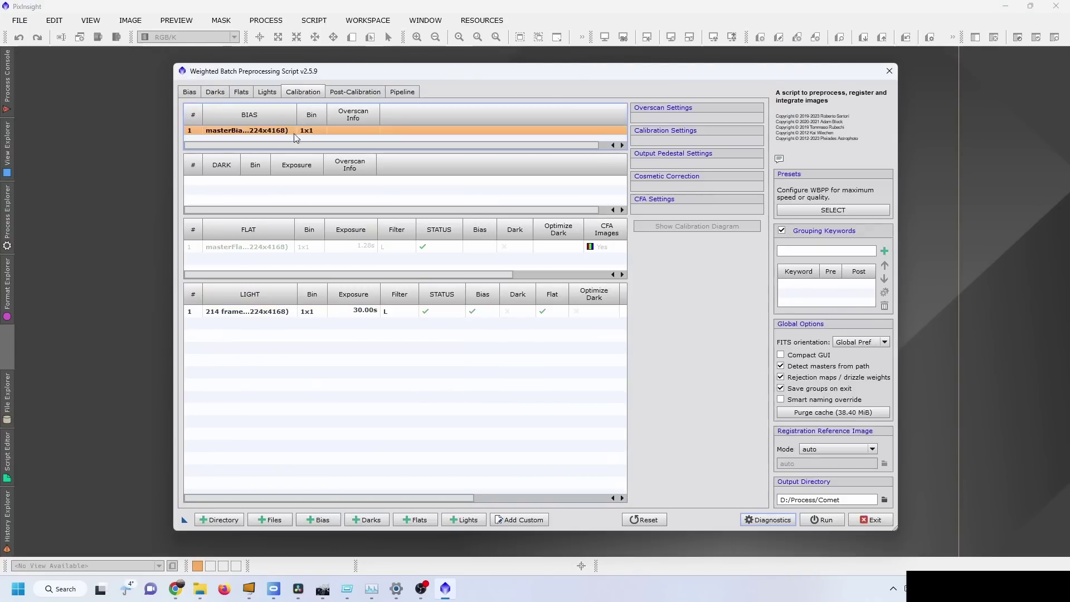
{"action": "left_click", "coordinate": [288, 139]}
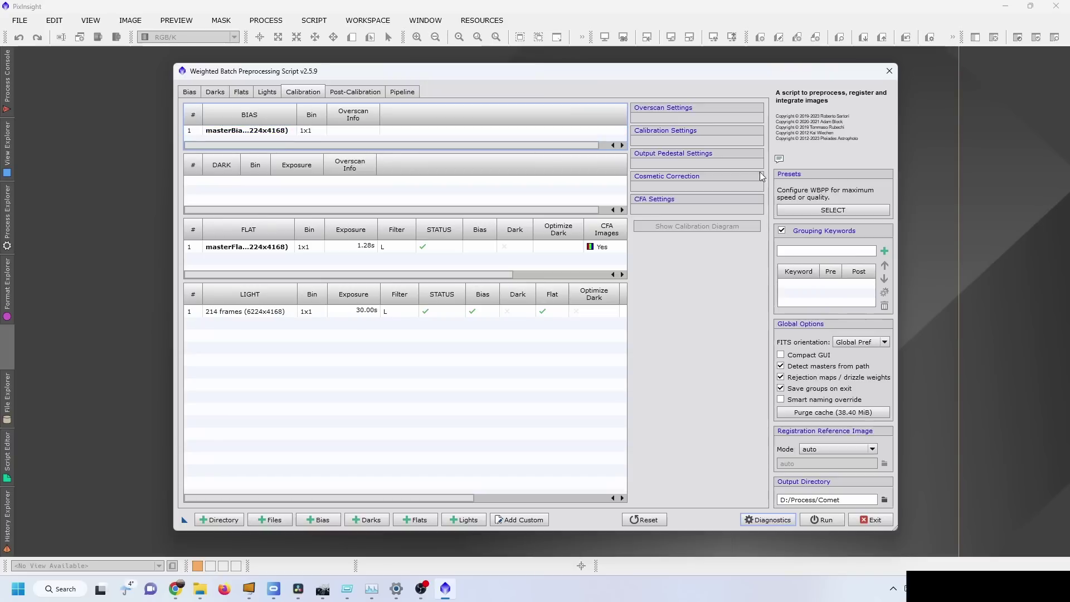
Replace the 214 light frames with the 194 remaining files from the light folder.
{"action": "left_click", "coordinate": [266, 92]}
{"action": "left_click", "coordinate": [467, 496]}
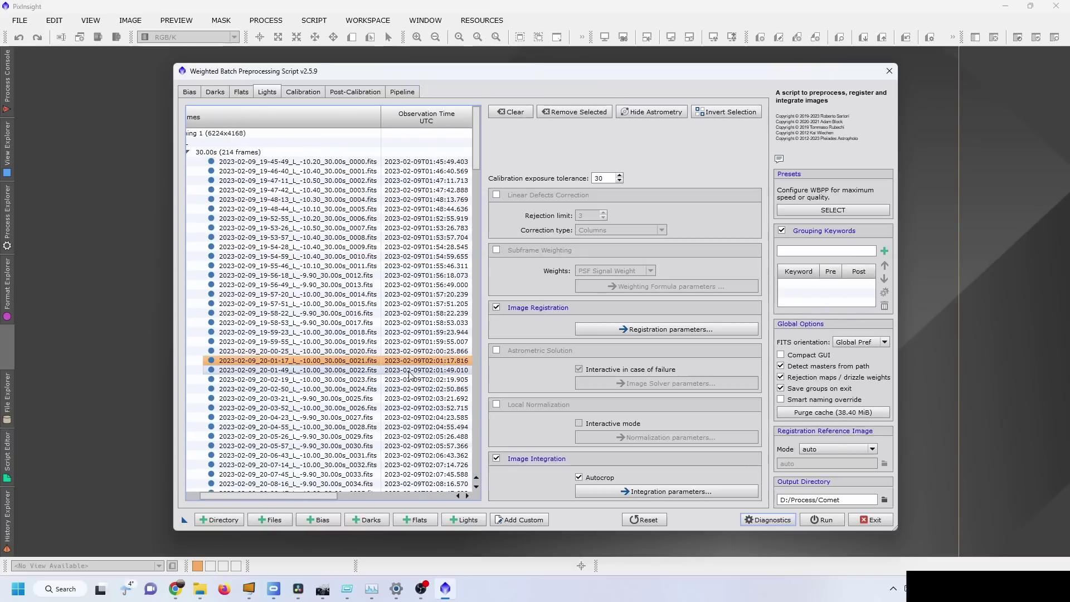
{"action": "key", "text": "ctrl+a"}
{"action": "left_click", "coordinate": [518, 112]}
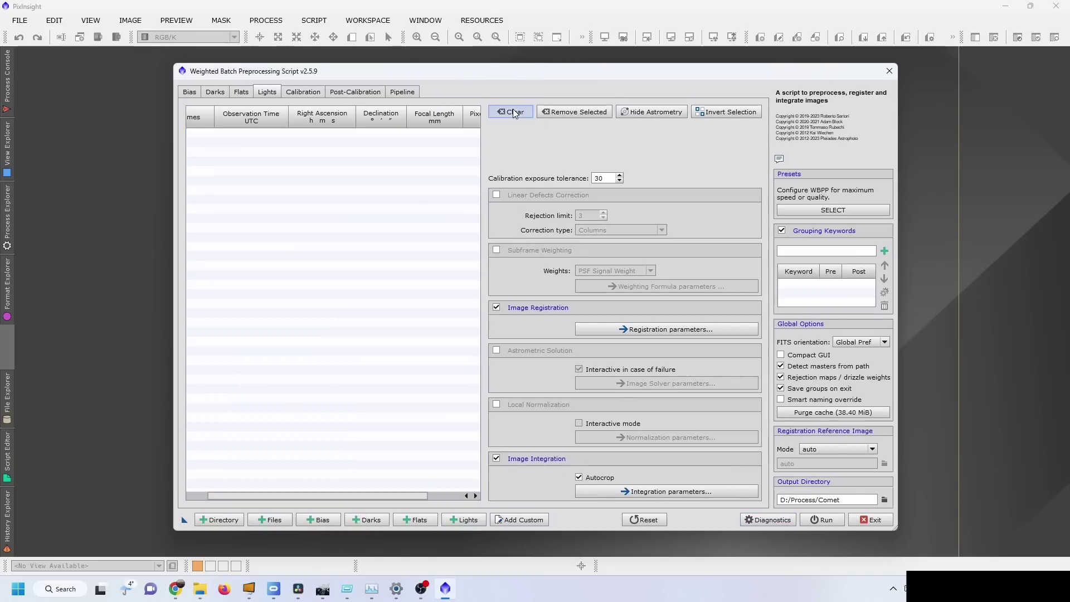
{"action": "left_click", "coordinate": [480, 517]}
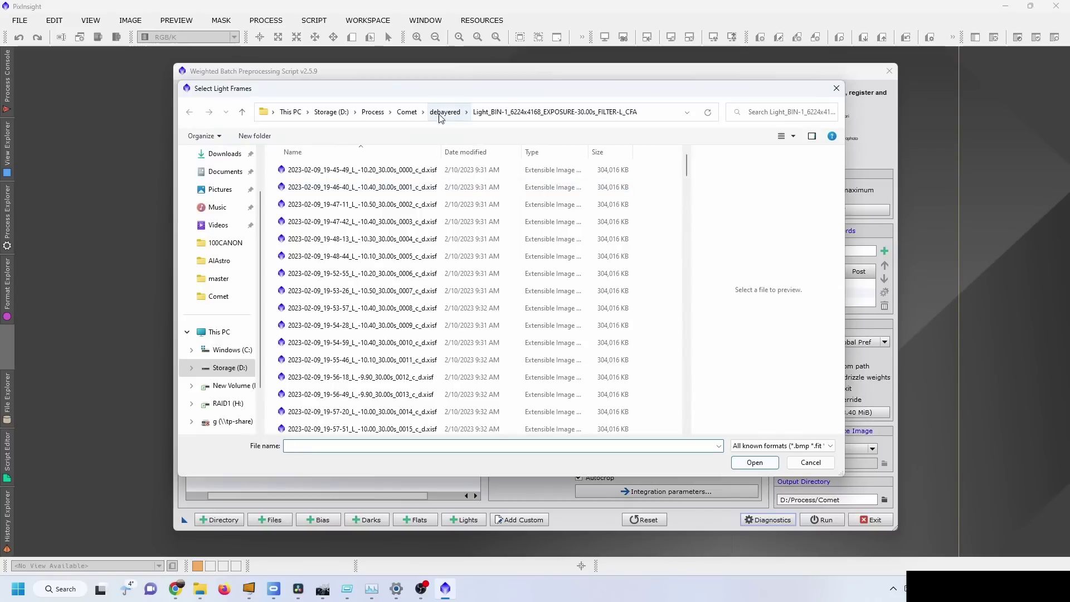
{"action": "left_click", "coordinate": [396, 227]}
{"action": "key", "text": "ctrl+a"}
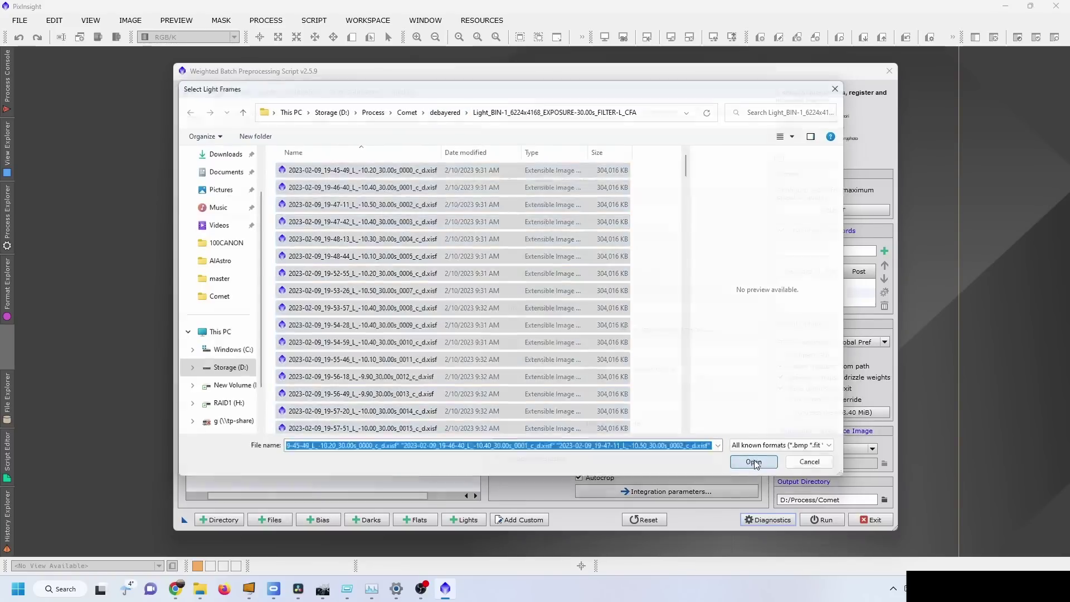
{"action": "left_click", "coordinate": [754, 462]}
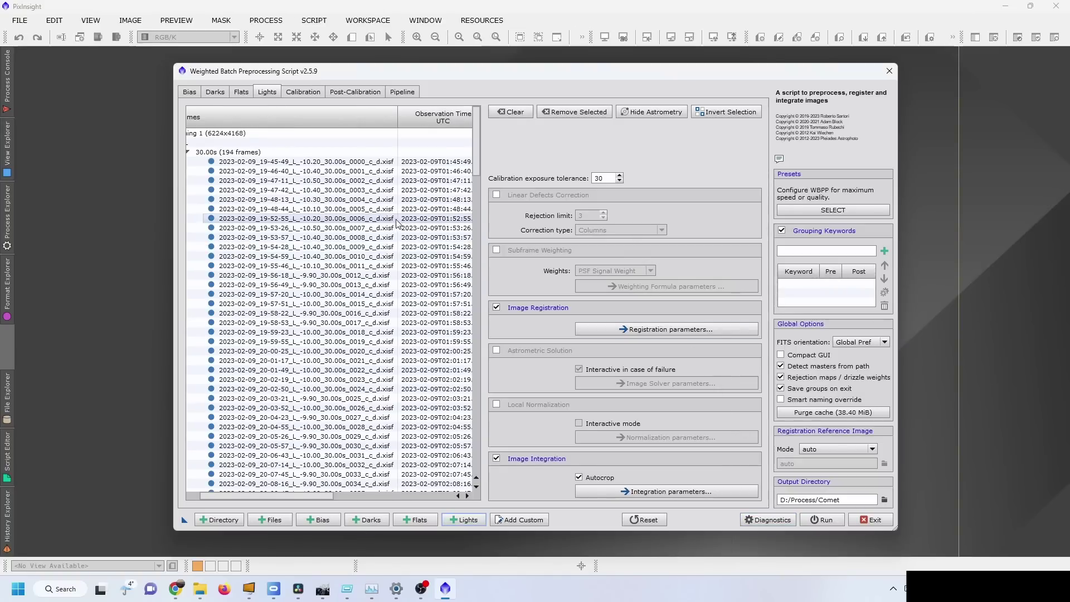
{"action": "left_click_drag", "start_coordinate": [330, 496], "coordinate": [318, 496]}
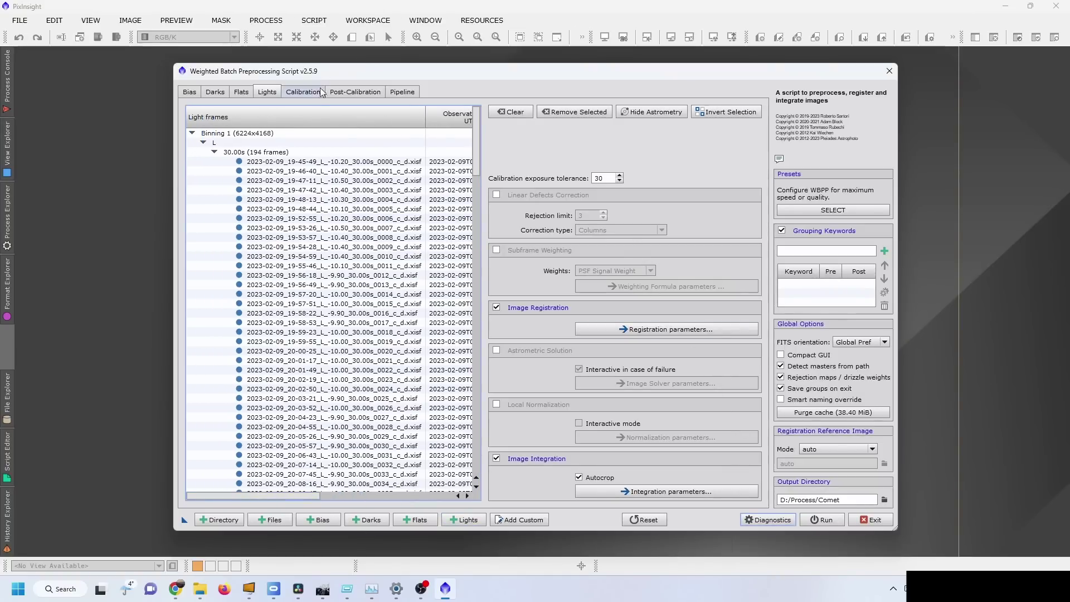
{"action": "left_click", "coordinate": [300, 93]}
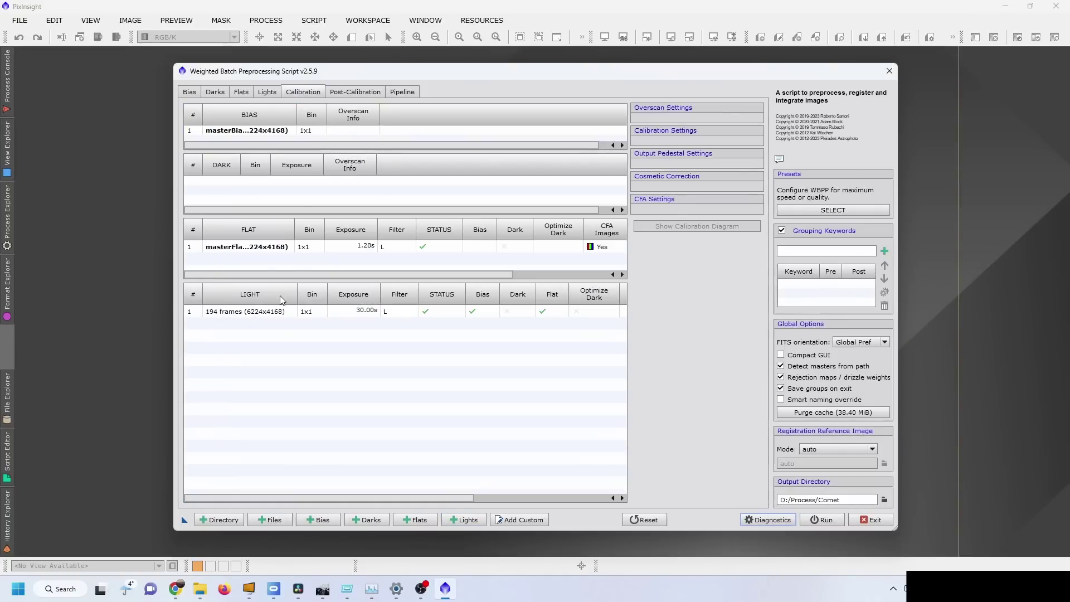
Untick CFA images and dark/flat calibration for the 194-frame light group.
{"action": "left_click", "coordinate": [270, 312]}
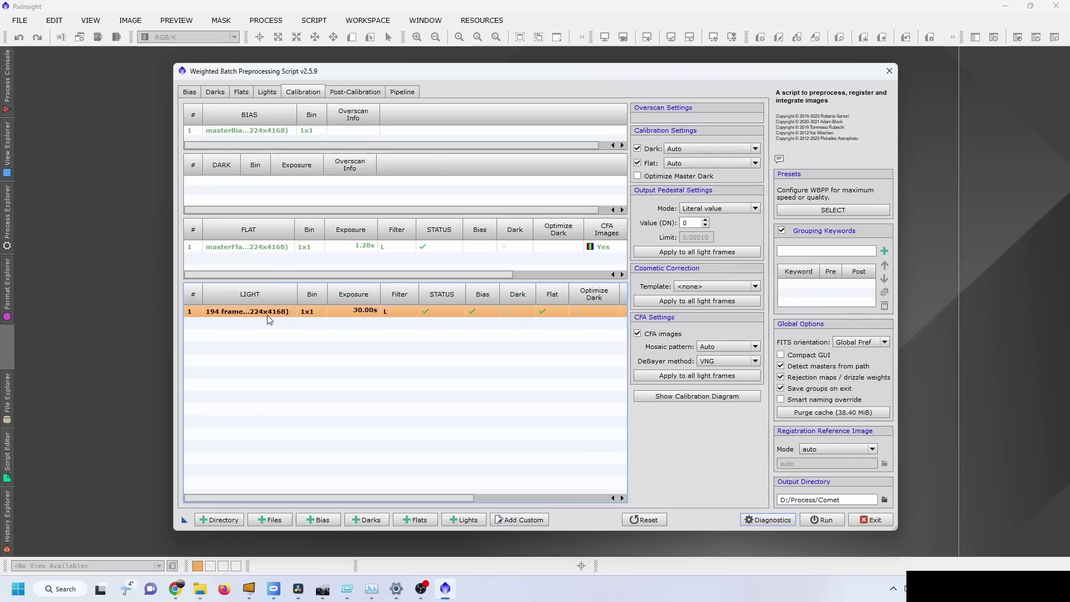
{"action": "left_click", "coordinate": [638, 335]}
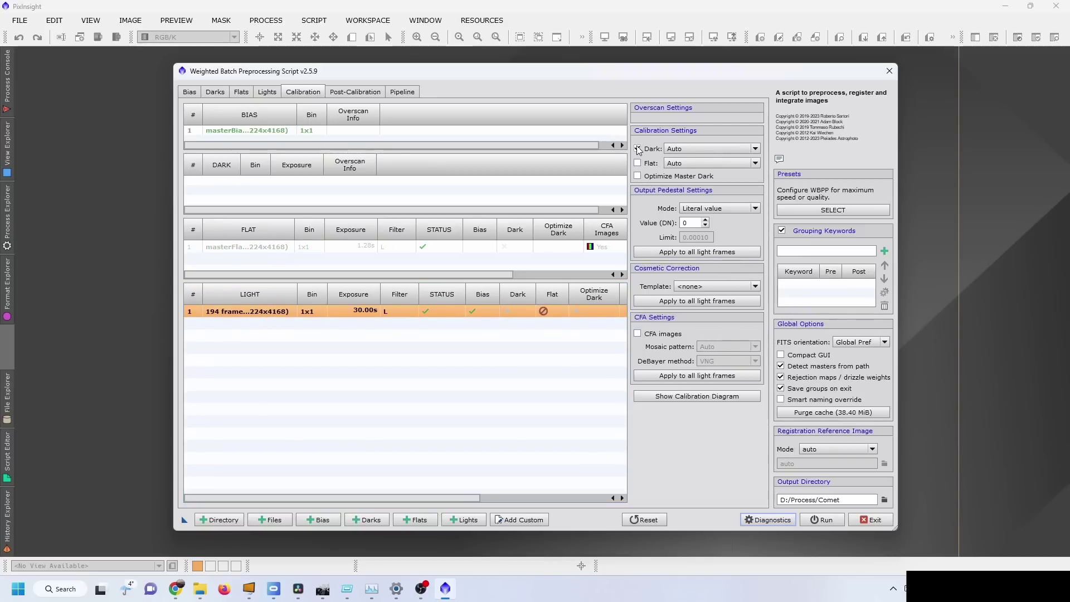
{"action": "left_click", "coordinate": [638, 149]}
Clear all bias frames from the Bias list.
{"action": "left_click", "coordinate": [189, 91]}
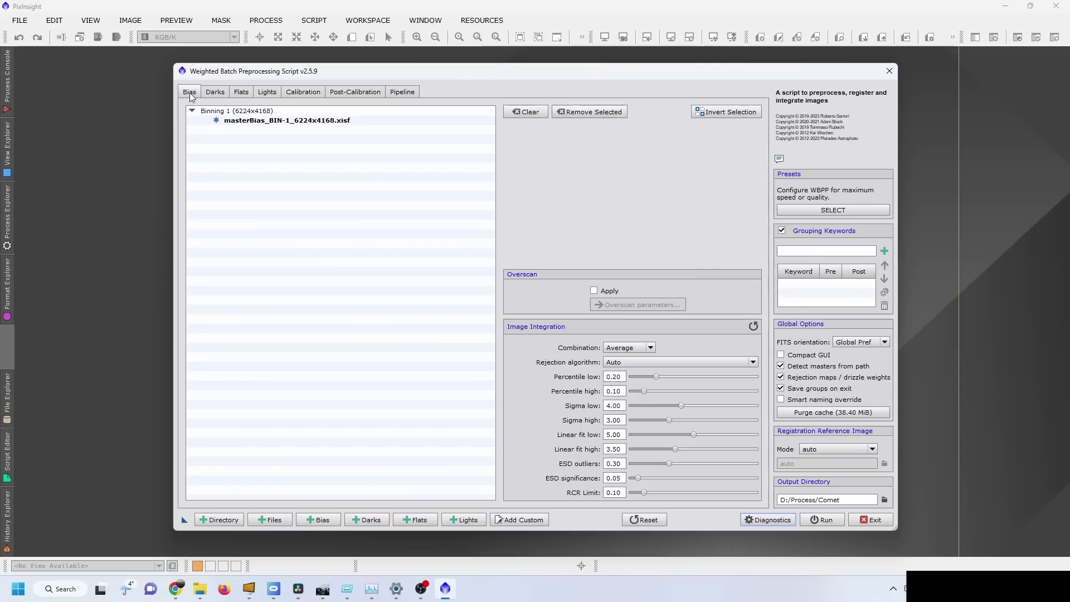
{"action": "left_click", "coordinate": [334, 110]}
{"action": "left_click", "coordinate": [544, 113]}
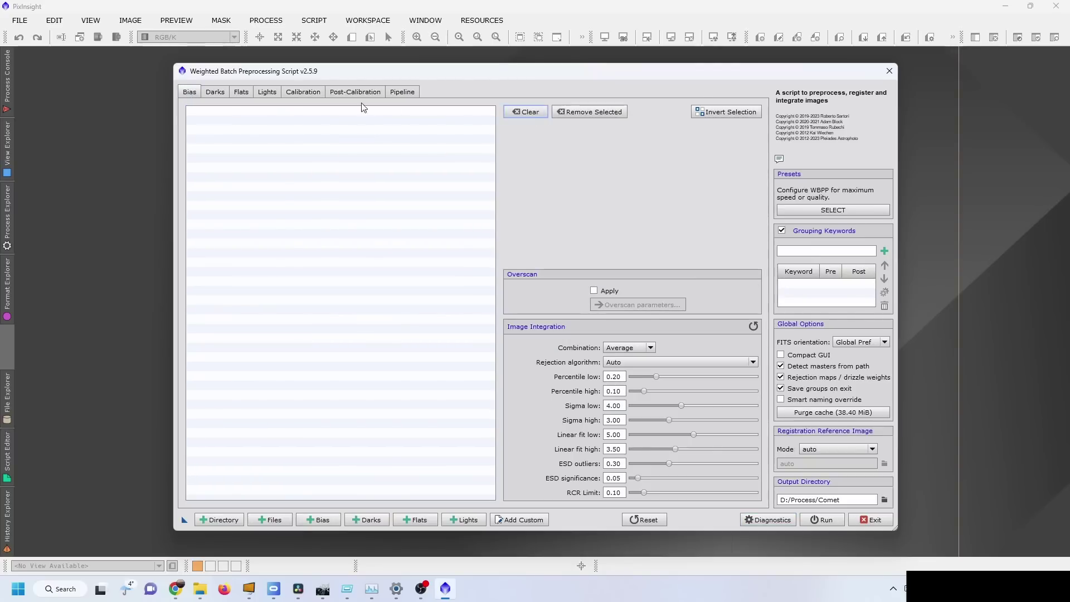
{"action": "left_click", "coordinate": [305, 92]}
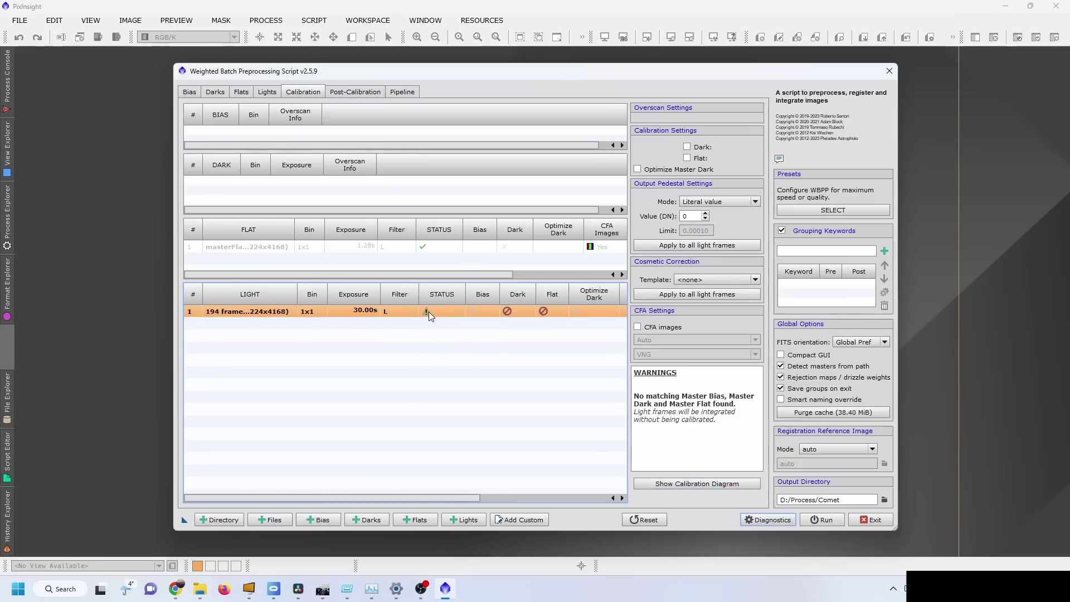
{"action": "left_click", "coordinate": [268, 93]}
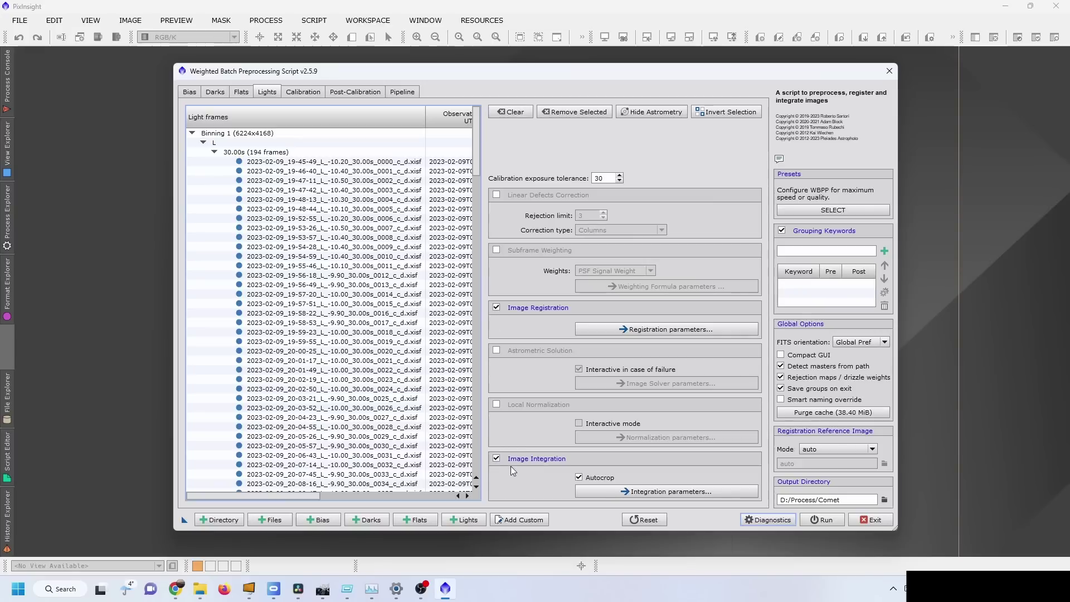
{"action": "left_click", "coordinate": [304, 92]}
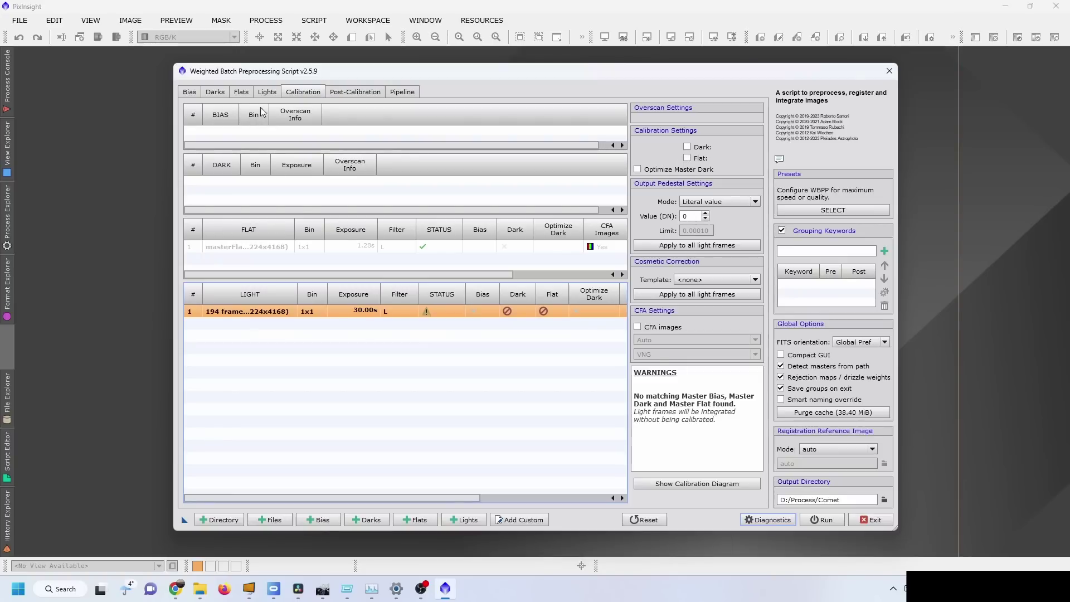
Clear all flat frames from the Flats list and recheck the remaining frame tabs.
{"action": "left_click", "coordinate": [240, 91]}
{"action": "left_click", "coordinate": [525, 111]}
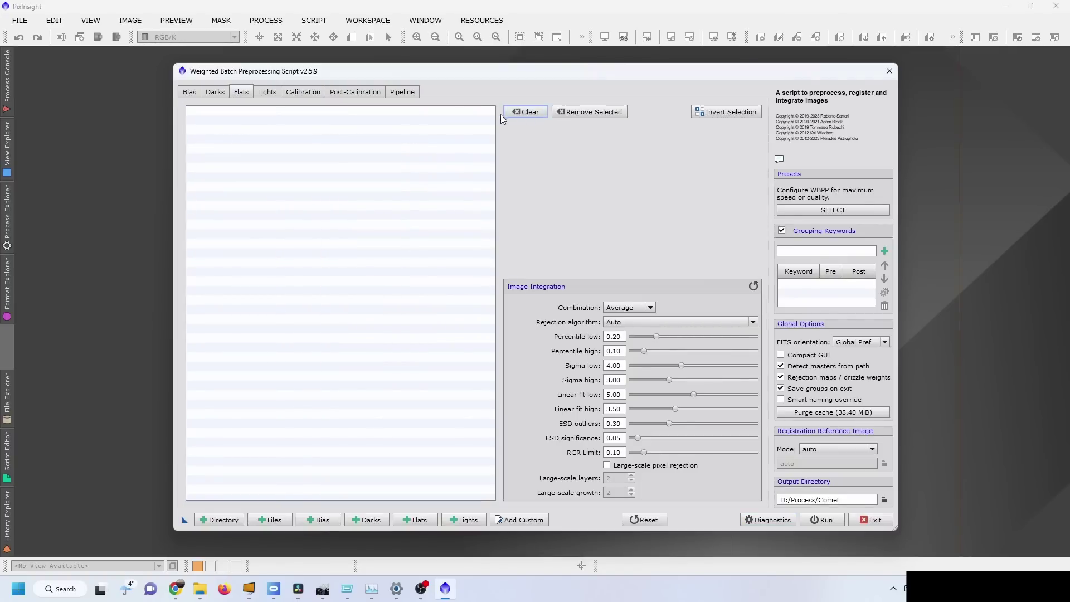
{"action": "left_click", "coordinate": [190, 92]}
{"action": "left_click", "coordinate": [216, 92]}
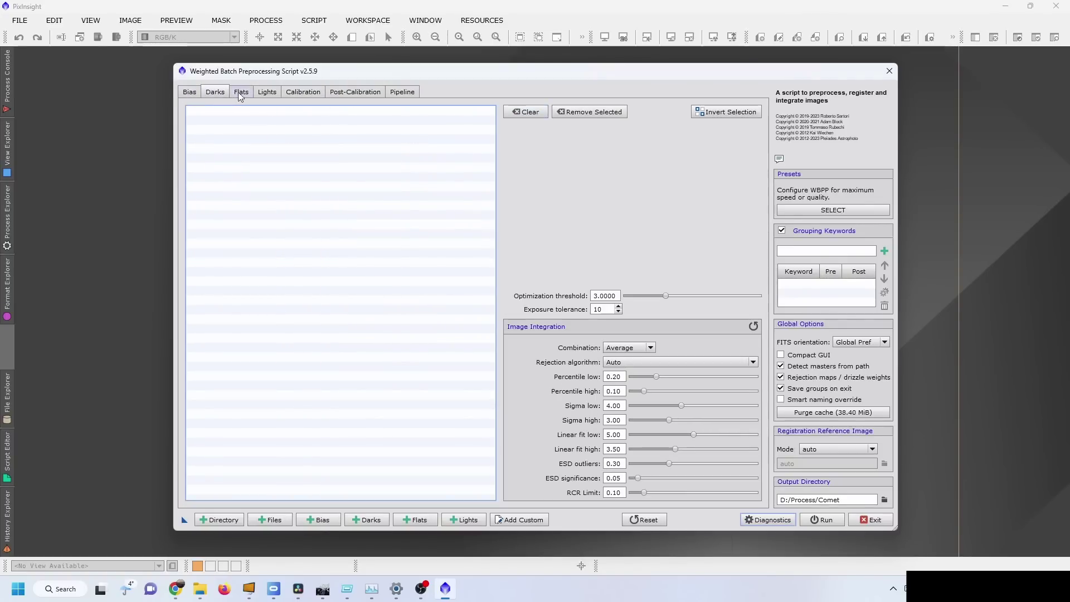
{"action": "left_click", "coordinate": [268, 92]}
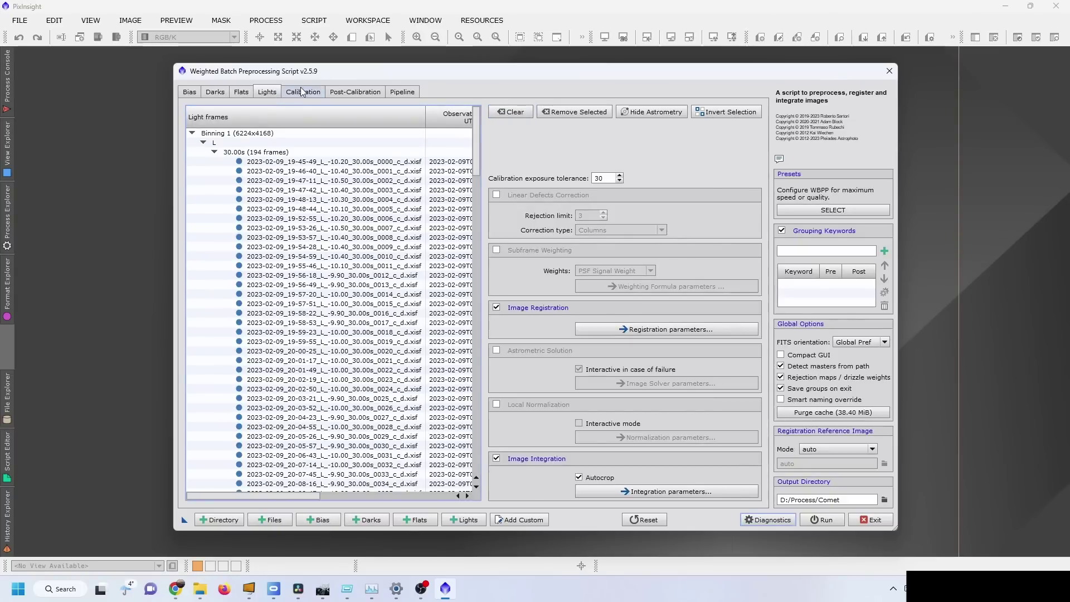
{"action": "left_click", "coordinate": [299, 93]}
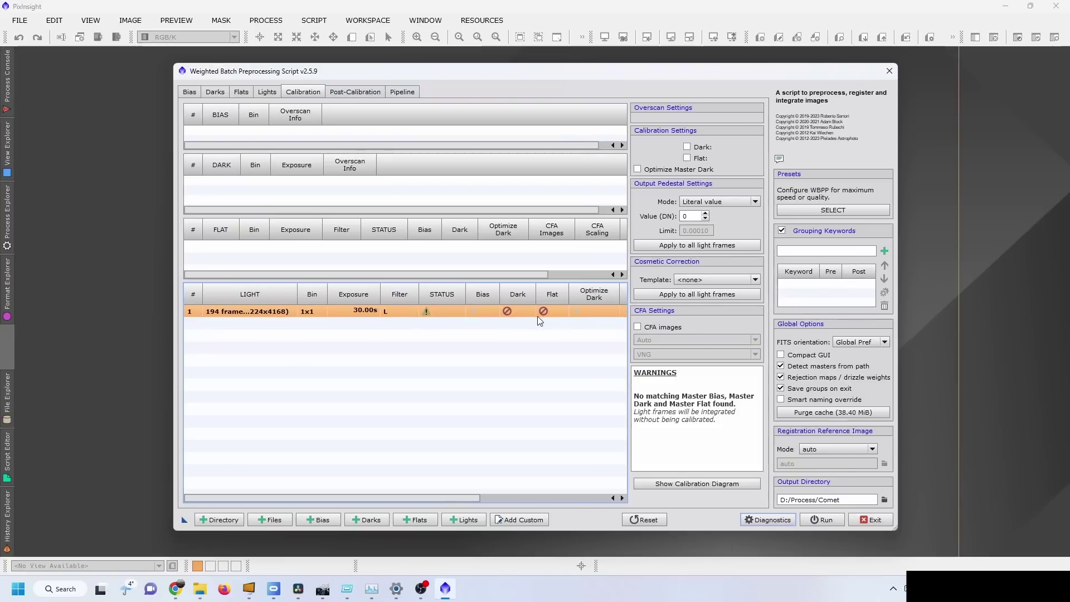
Run uncalibrated preprocessing of the 194 lights, continuing past the diagnostic notes.
{"action": "left_click", "coordinate": [824, 519]}
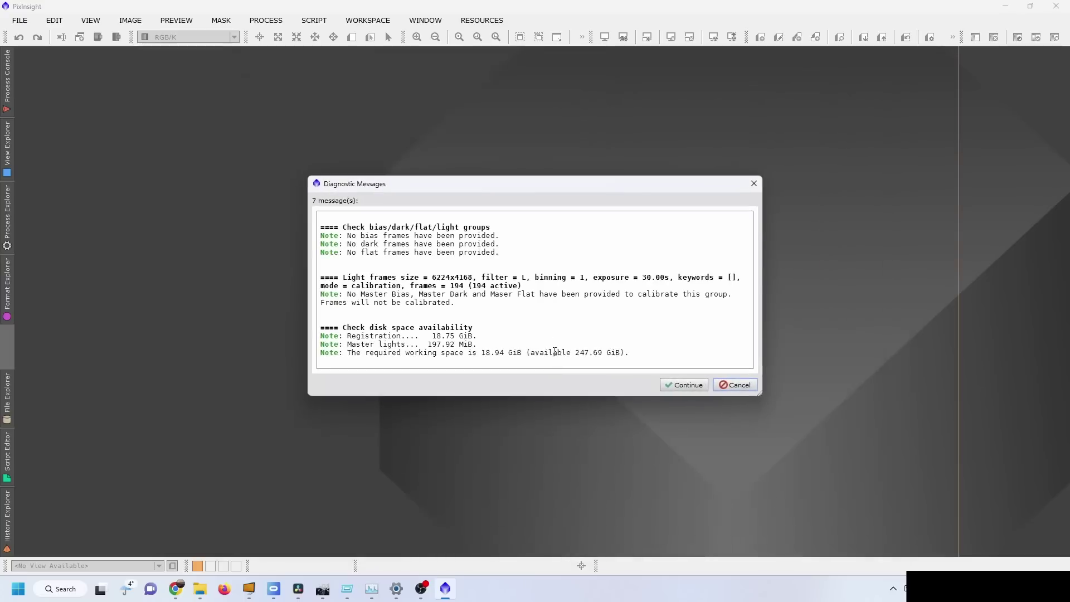
{"action": "left_click", "coordinate": [684, 385]}
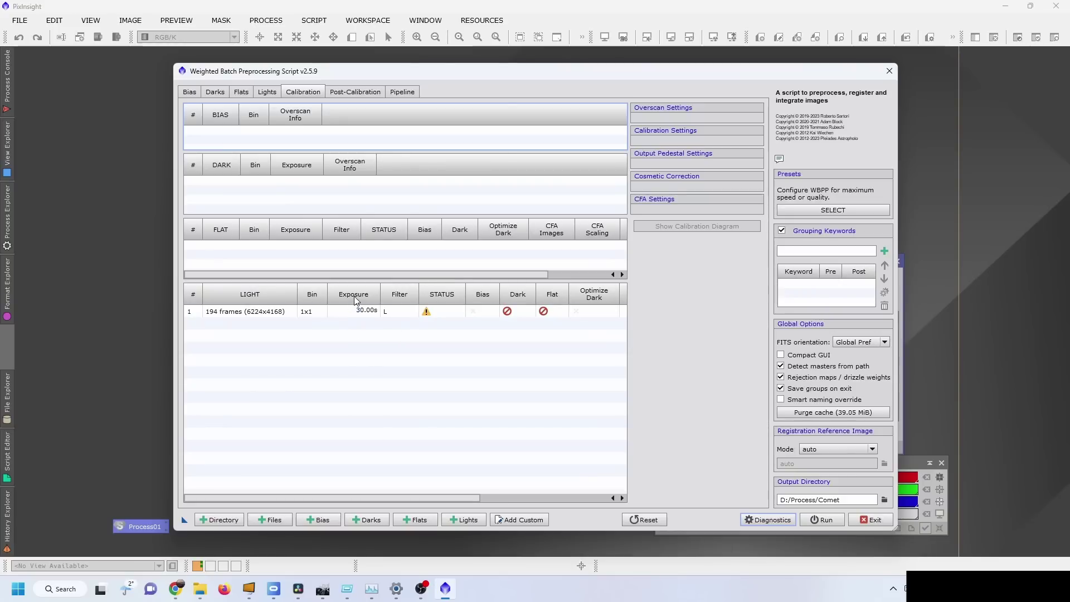
{"action": "left_click", "coordinate": [332, 315]}
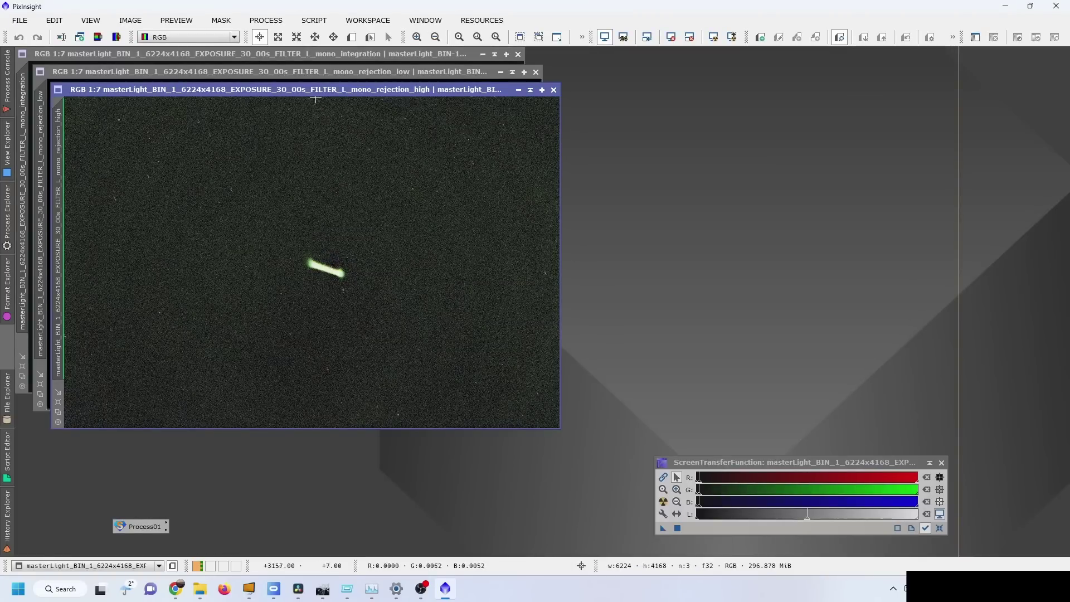
Auto-stretch the low rejection map to inspect it, close it, and reposition the high rejection map.
{"action": "left_click_drag", "start_coordinate": [310, 89], "coordinate": [390, 145]}
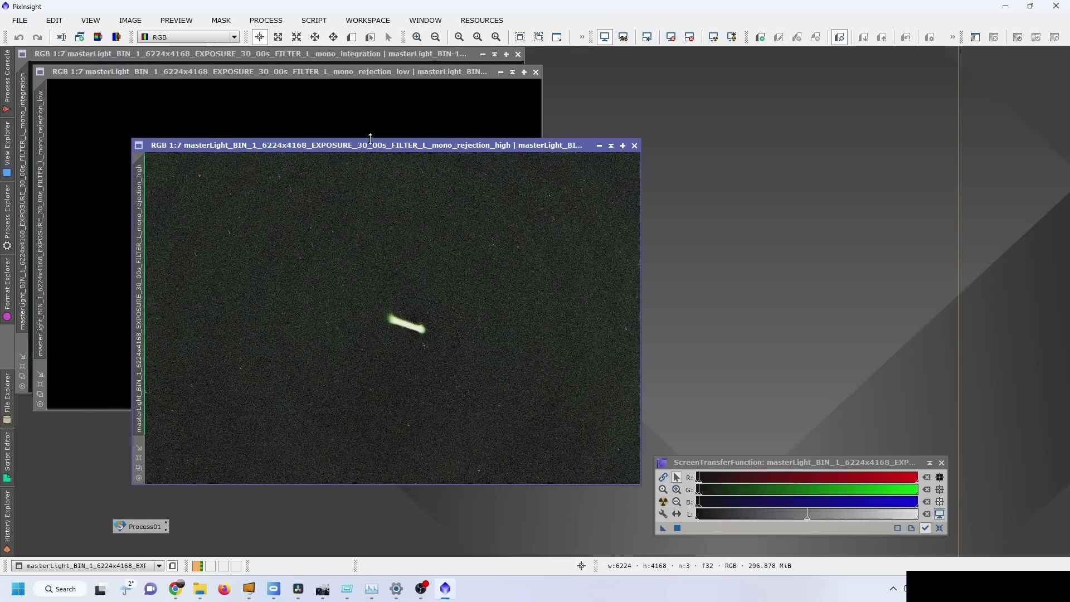
{"action": "left_click", "coordinate": [492, 72]}
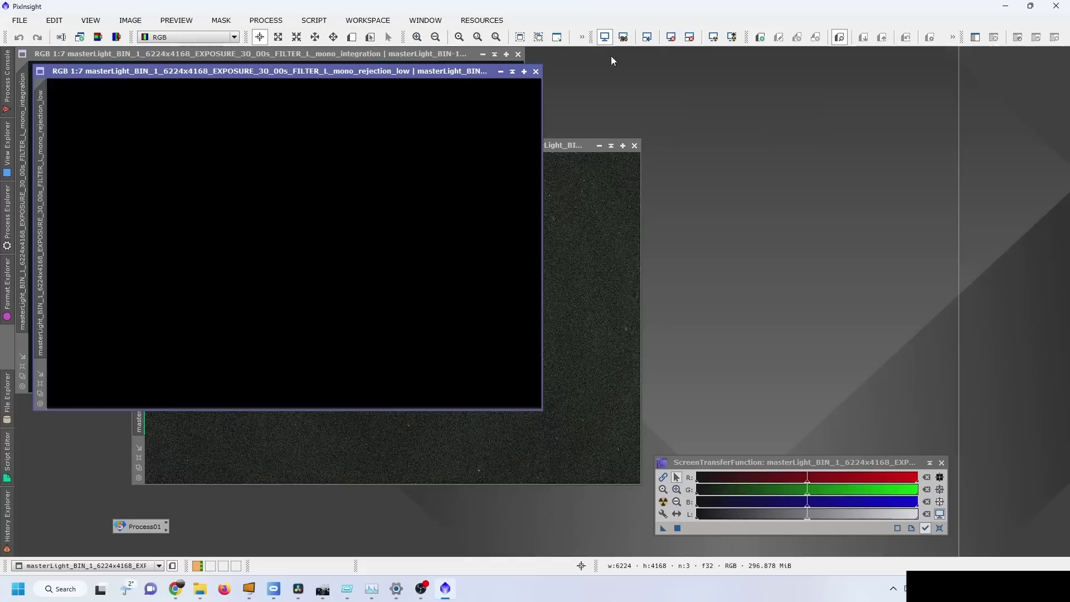
{"action": "left_click", "coordinate": [714, 36]}
{"action": "left_click", "coordinate": [536, 71]}
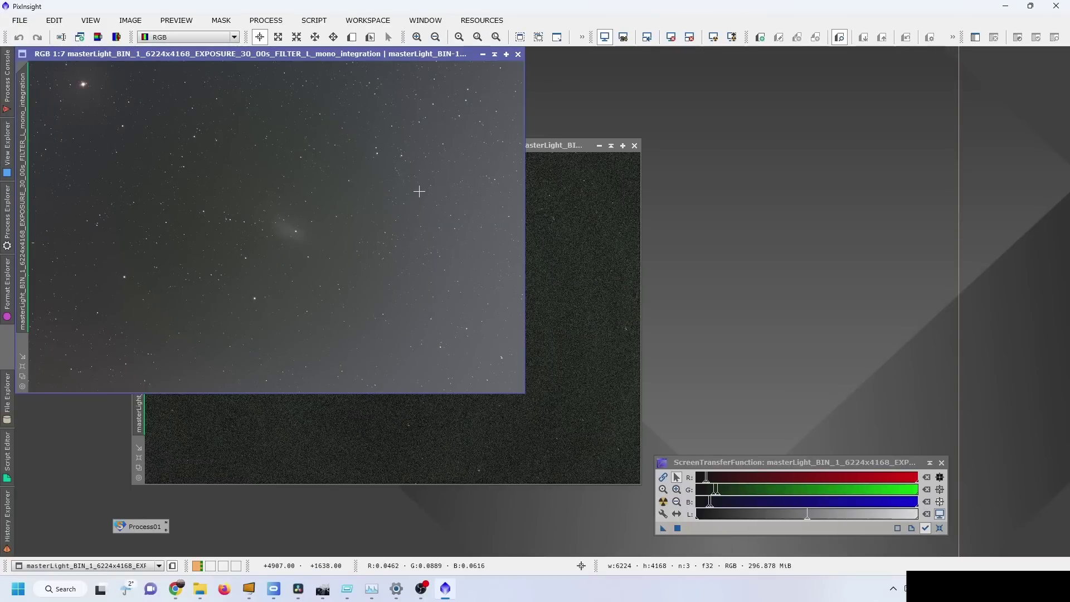
{"action": "left_click_drag", "start_coordinate": [554, 146], "coordinate": [641, 120]}
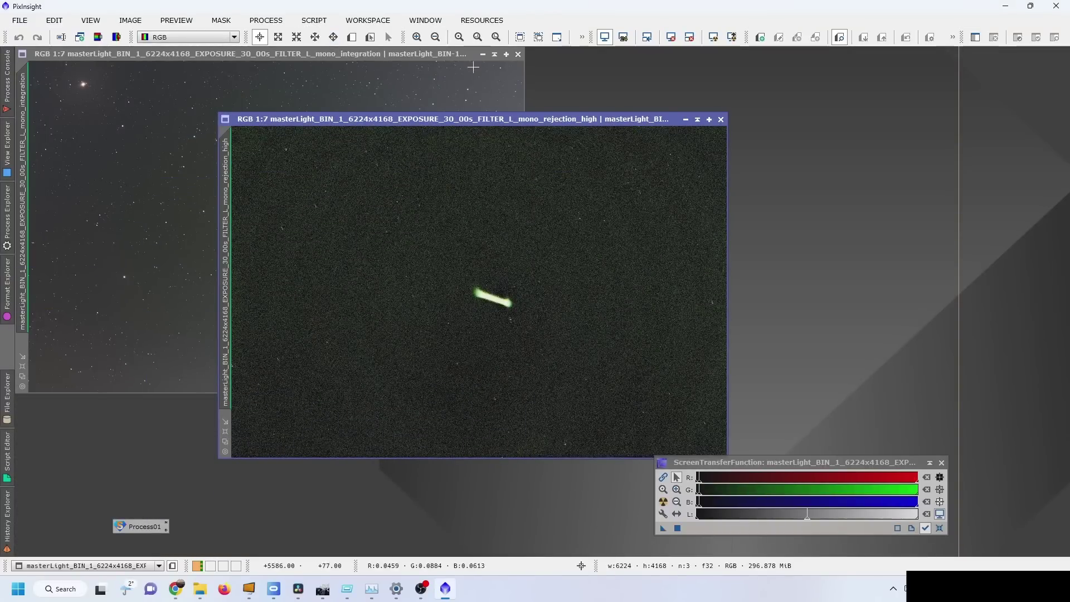
Open Script > Batch Processing, then zoom out and maximize and restore the integrated image window.
{"action": "left_click", "coordinate": [321, 22]}
{"action": "mouse_move", "coordinate": [435, 46]}
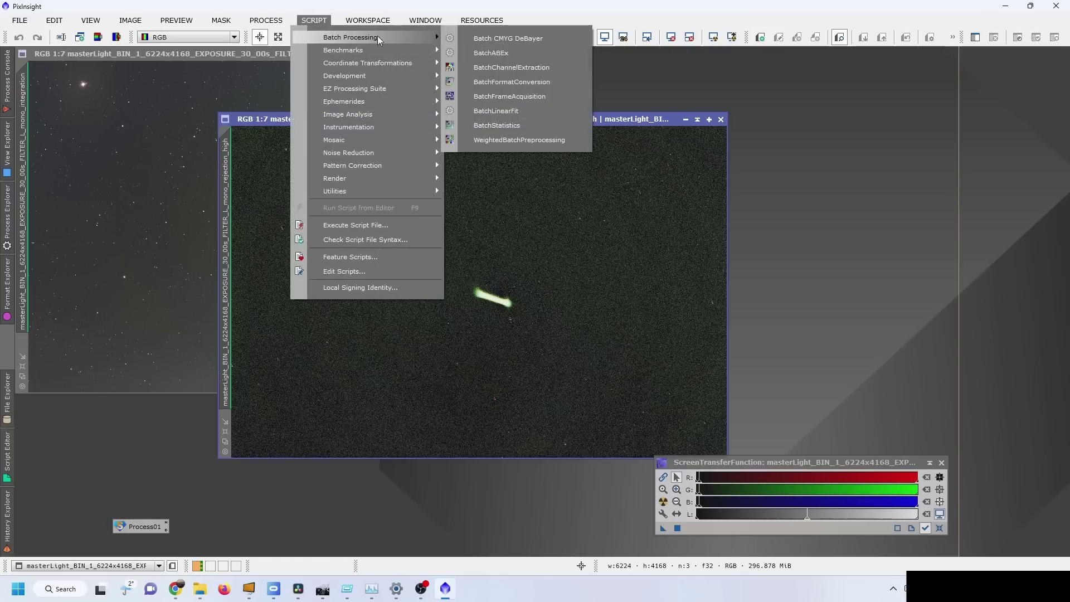
{"action": "left_click", "coordinate": [492, 141]}
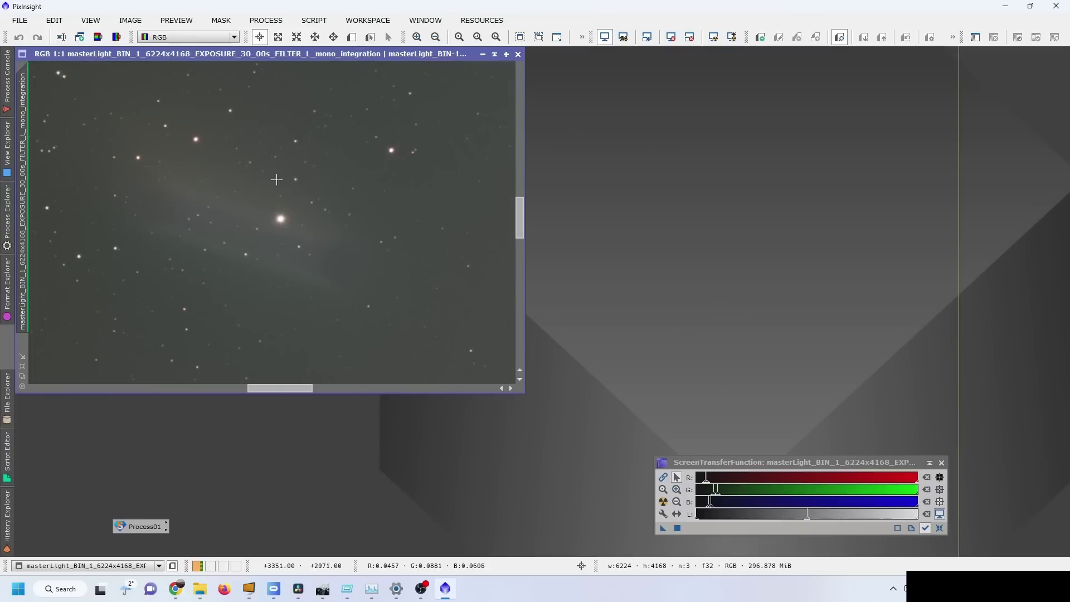
{"action": "scroll", "coordinate": [318, 264], "scroll_direction": "down", "scroll_amount": 6}
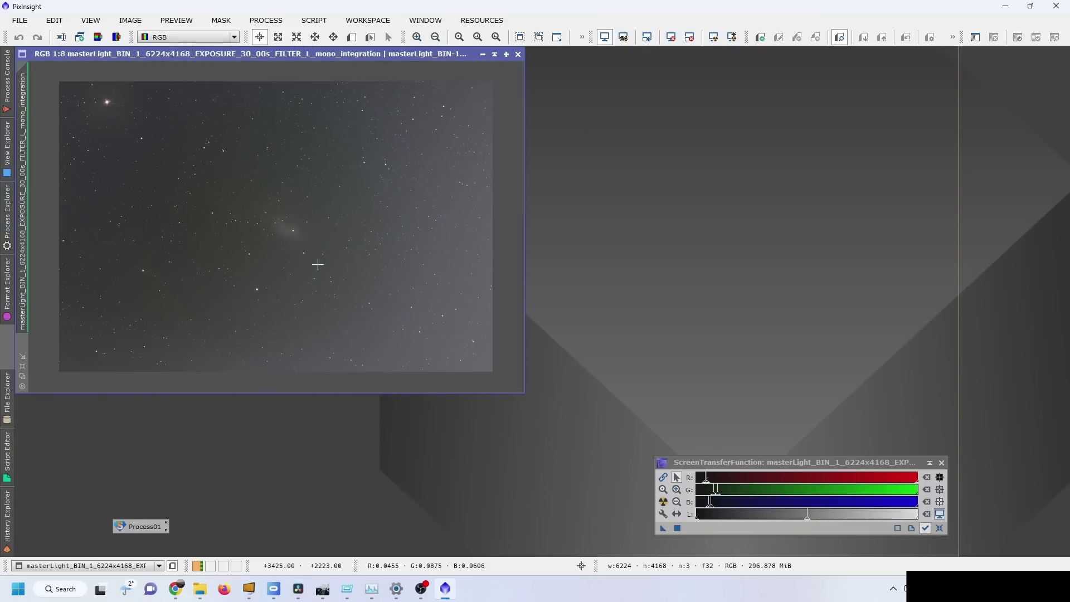
{"action": "double_click", "coordinate": [450, 56]}
{"action": "left_click", "coordinate": [1050, 21]}
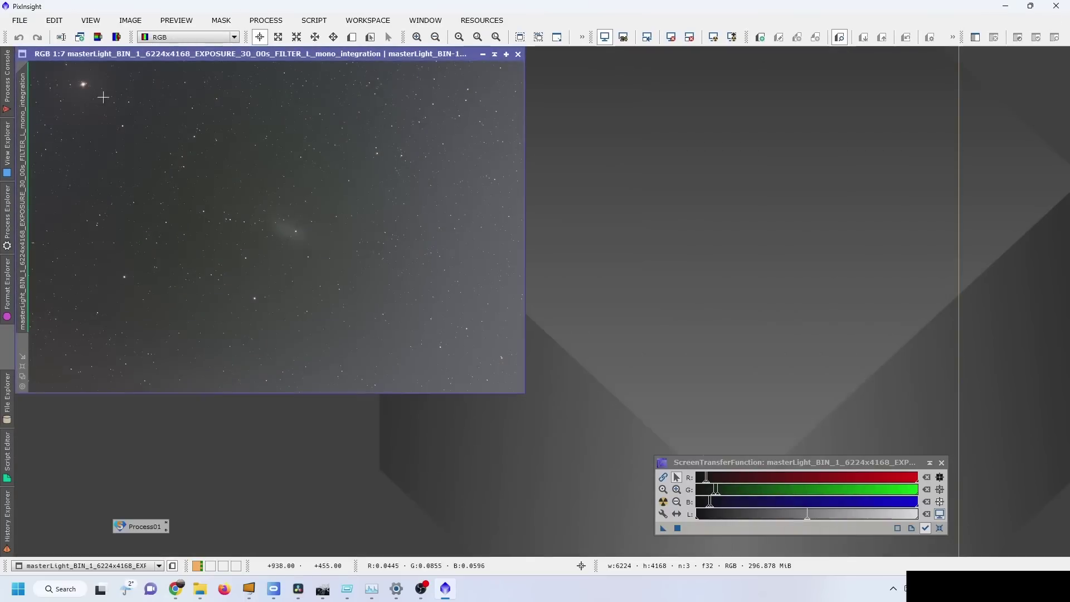
Change the integrated star-field image's identifier to 'stackedstars'.
{"action": "double_click", "coordinate": [24, 91]}
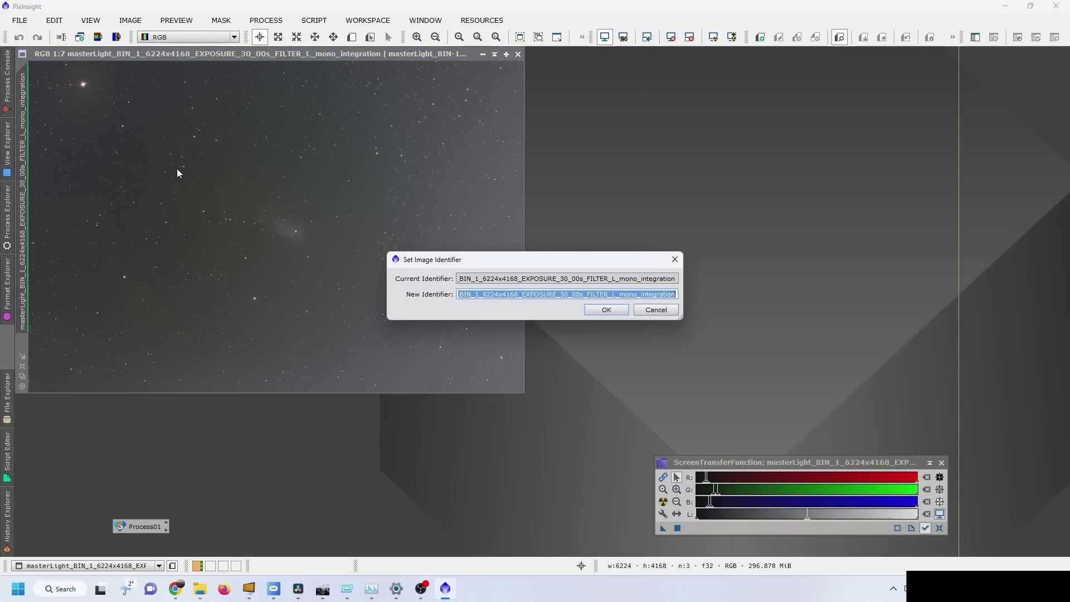
{"action": "type", "text": "st"}
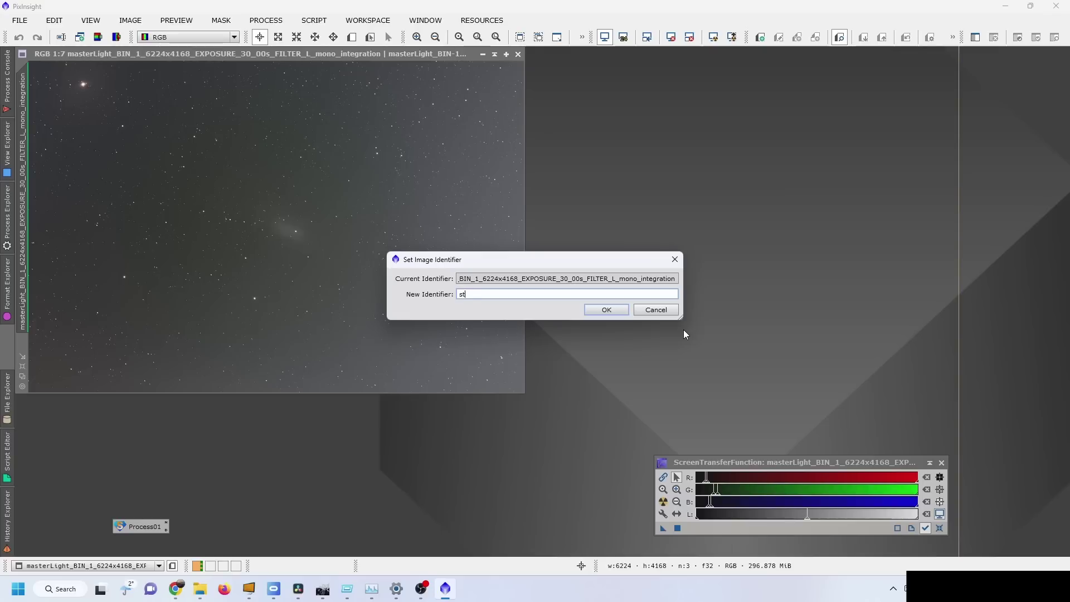
{"action": "type", "text": "ackedstars"}
{"action": "key", "text": "Return"}
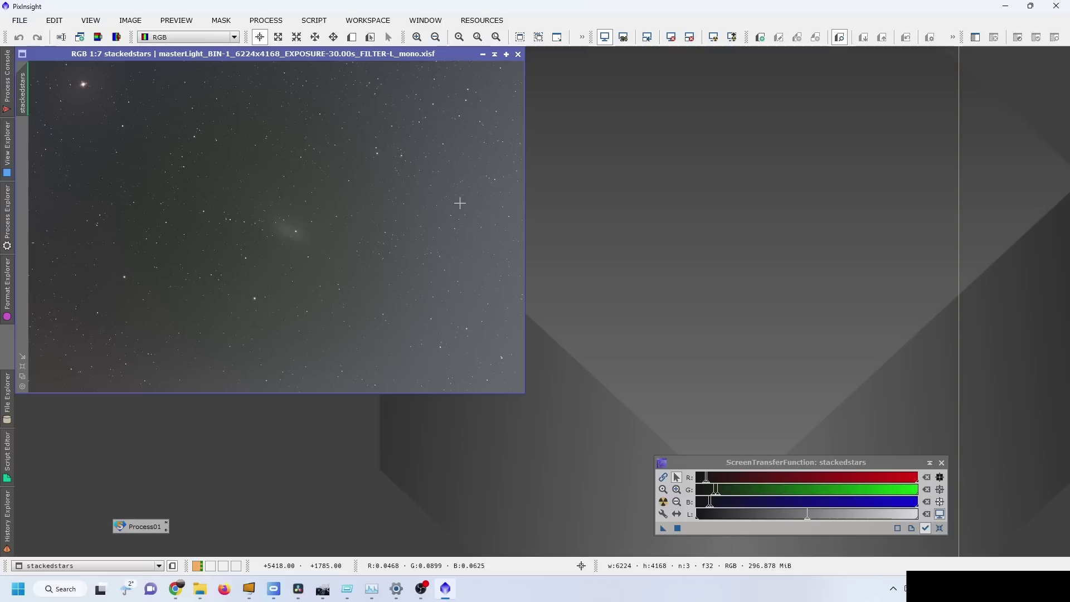
Open StarNet from the process list, then open and close a new image container.
{"action": "left_click", "coordinate": [3, 223]}
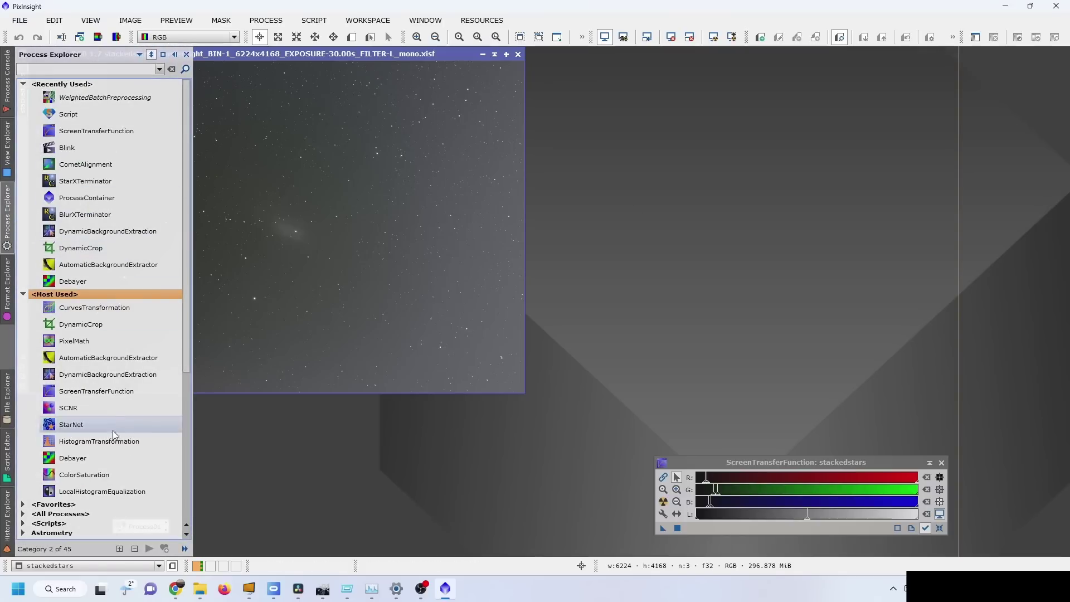
{"action": "double_click", "coordinate": [71, 424]}
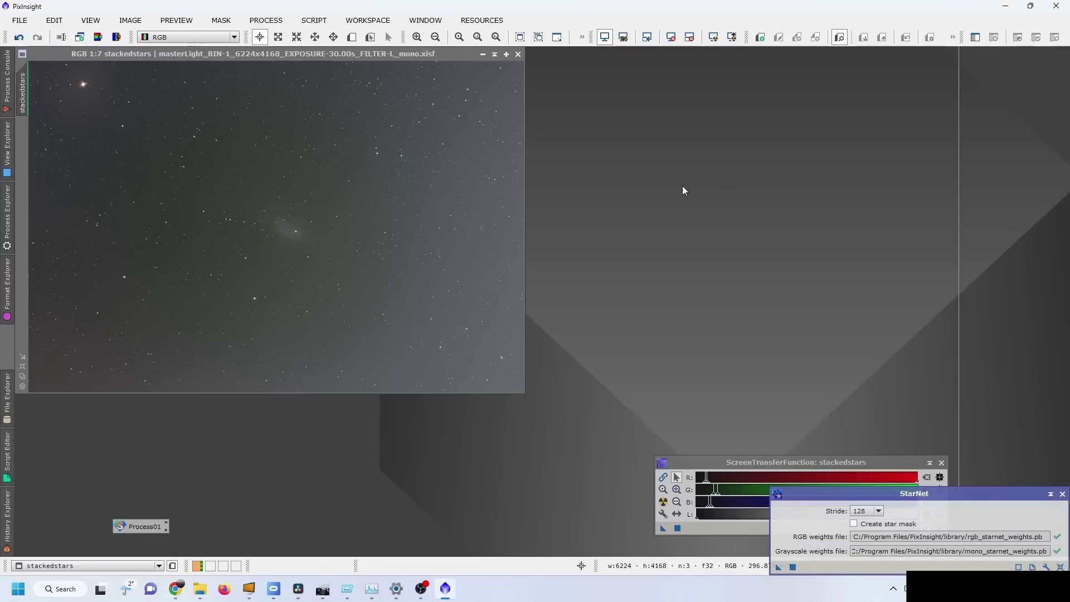
{"action": "right_click", "coordinate": [684, 185]}
{"action": "left_click", "coordinate": [731, 335]}
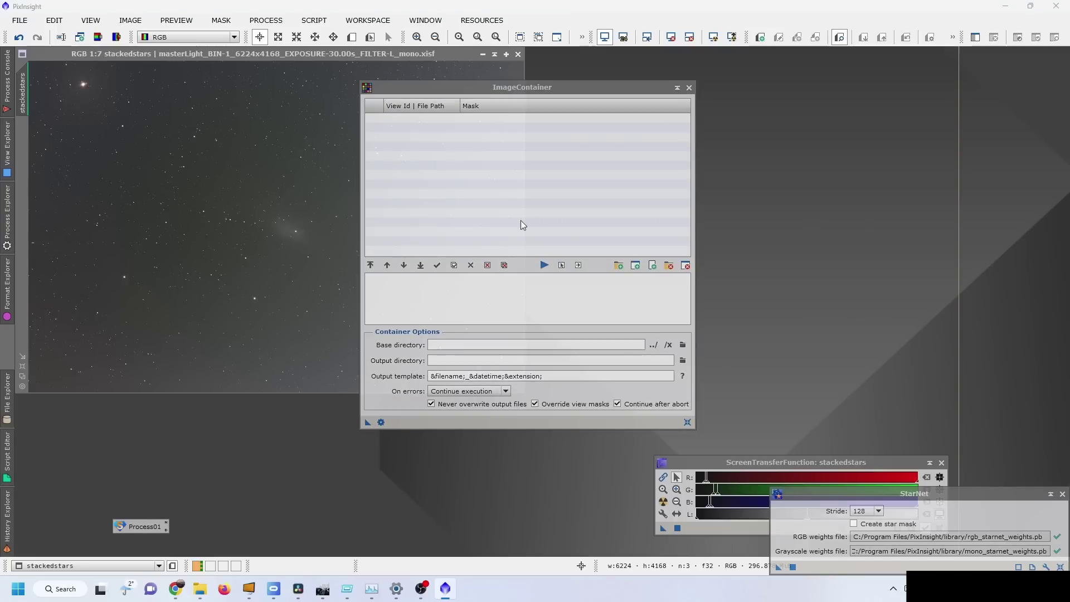
{"action": "left_click", "coordinate": [674, 87]}
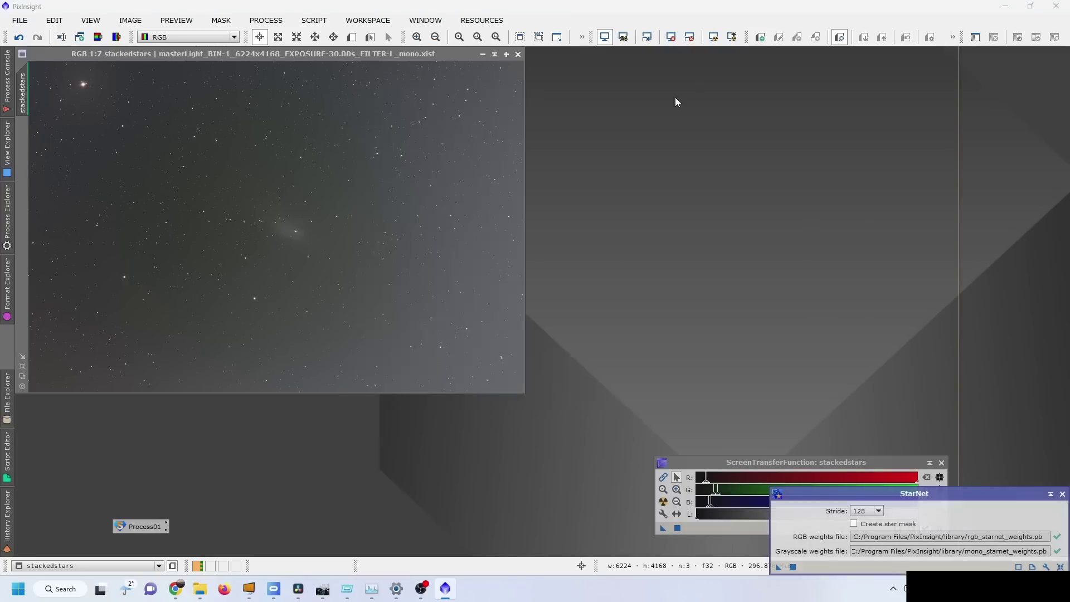
Open a new ImageContainer, select all frames in Add Files, then cancel without adding any.
{"action": "right_click", "coordinate": [628, 200]}
{"action": "left_click", "coordinate": [675, 347]}
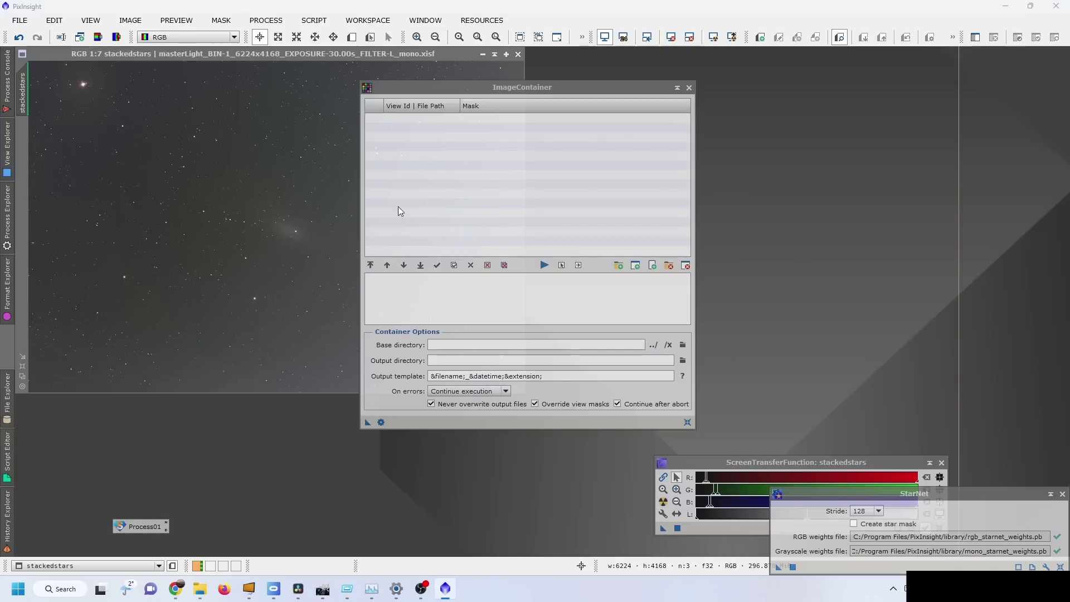
{"action": "left_click", "coordinate": [620, 265]}
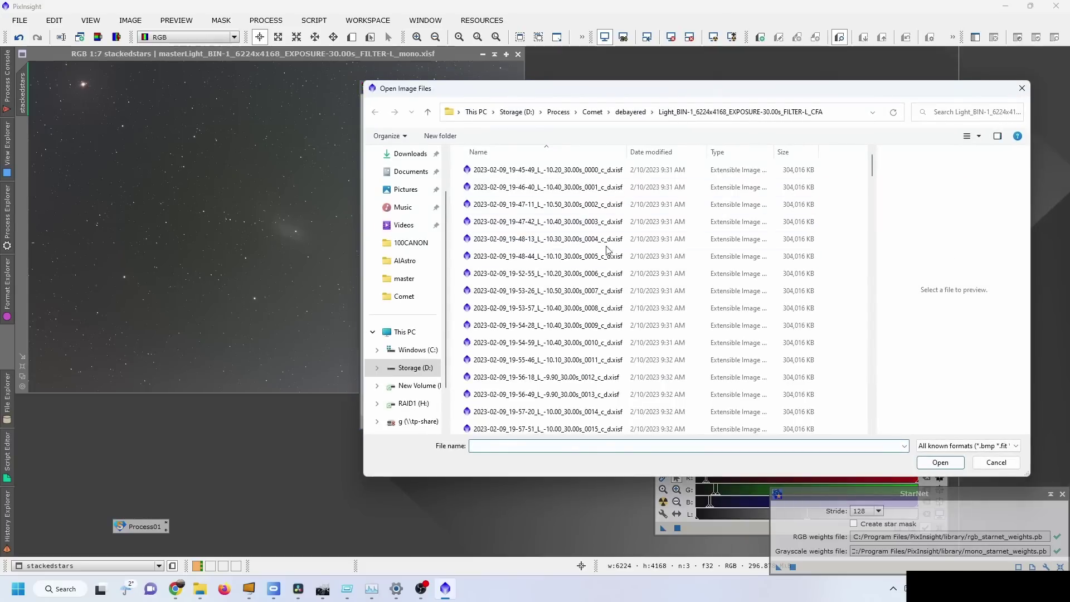
{"action": "left_click", "coordinate": [606, 243]}
{"action": "left_click", "coordinate": [539, 344]}
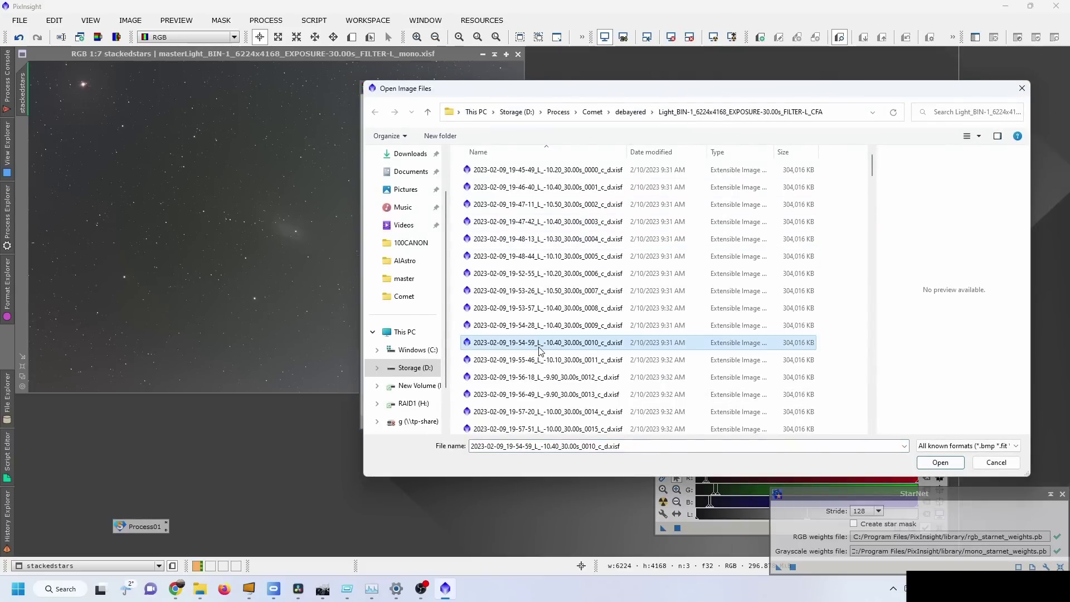
{"action": "key", "text": "ctrl+a"}
{"action": "left_click", "coordinate": [996, 462]}
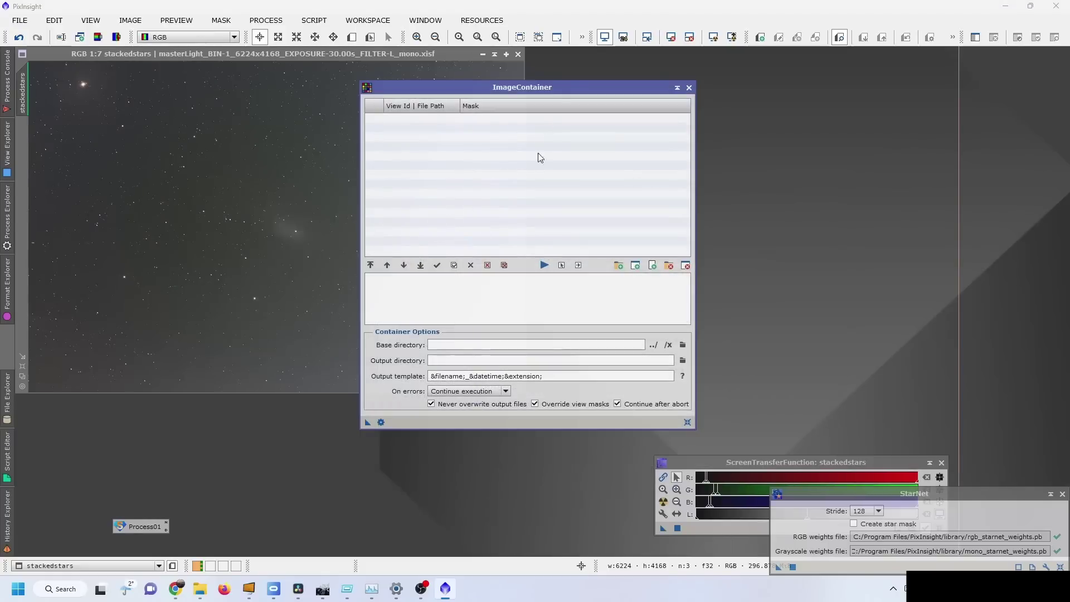
{"action": "left_click_drag", "start_coordinate": [469, 85], "coordinate": [673, 68]}
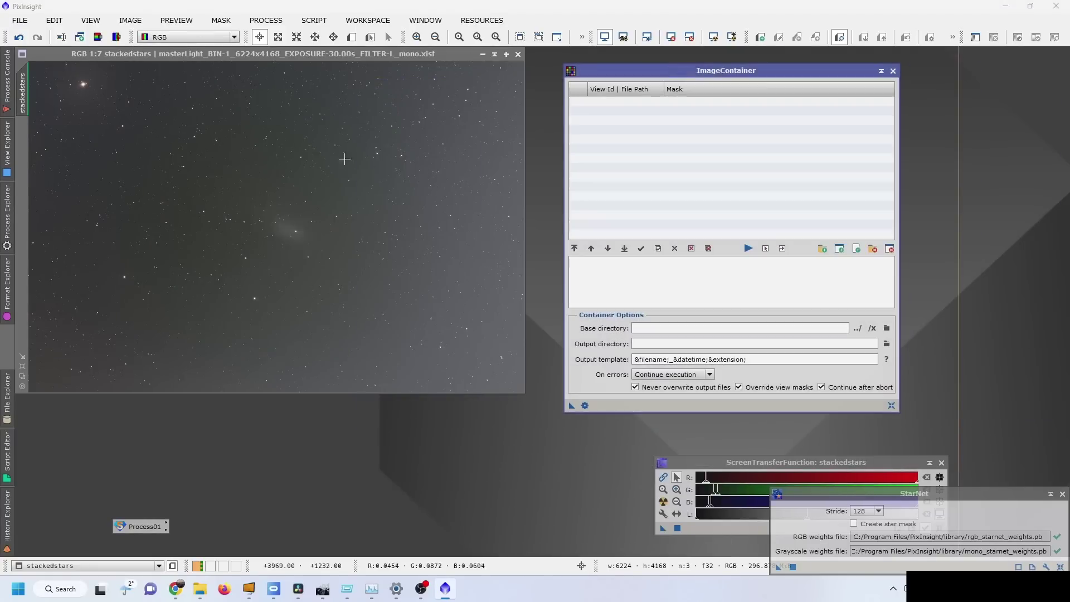
Open CurvesTransformation from the process list.
{"action": "left_click", "coordinate": [7, 214]}
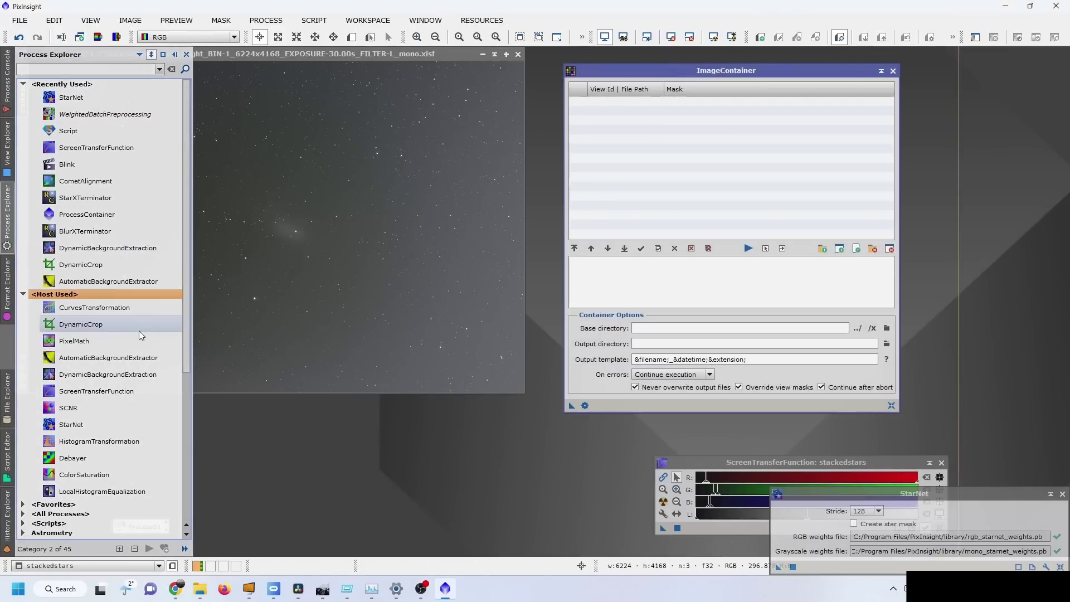
{"action": "left_click", "coordinate": [88, 308]}
{"action": "double_click", "coordinate": [86, 307]}
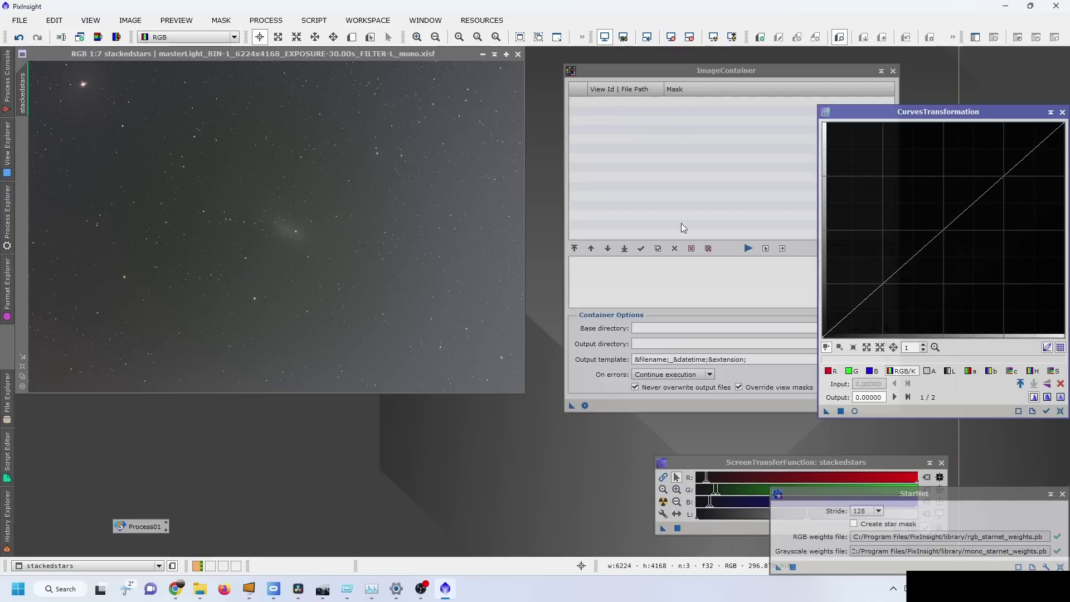
{"action": "mouse_move", "coordinate": [572, 404]}
{"action": "left_mouse_down"}
{"action": "mouse_move", "coordinate": [852, 433]}
{"action": "mouse_move", "coordinate": [988, 411]}
{"action": "mouse_move", "coordinate": [573, 406]}
{"action": "left_mouse_up"}
{"action": "left_click", "coordinate": [721, 344]}
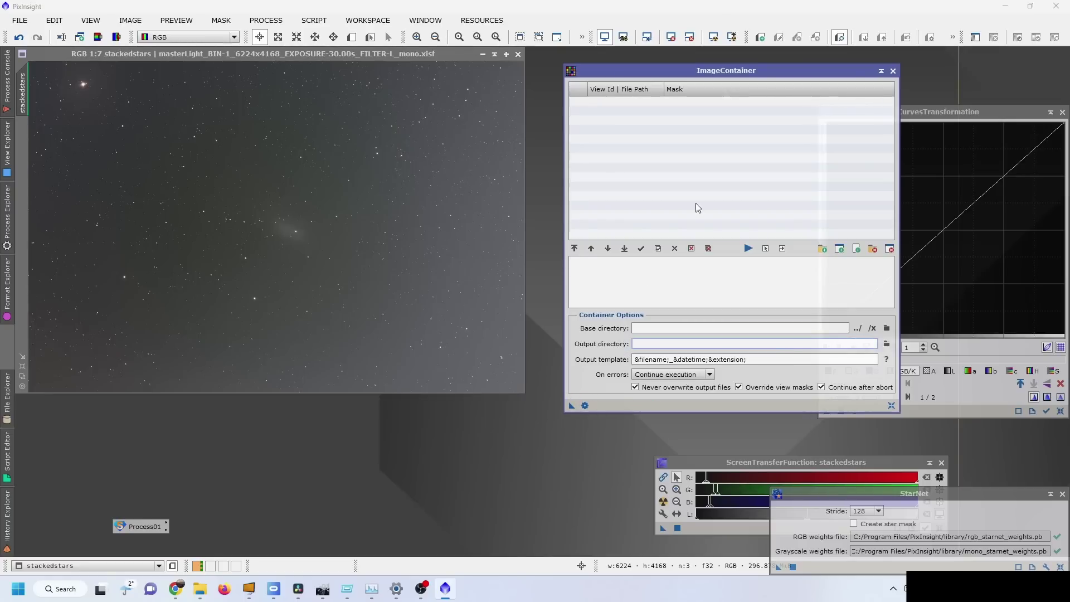
Close the ImageContainer and CurvesTransformation windows and bring out the process list.
{"action": "left_click", "coordinate": [893, 70]}
{"action": "left_click_drag", "start_coordinate": [1059, 117], "coordinate": [857, 127]}
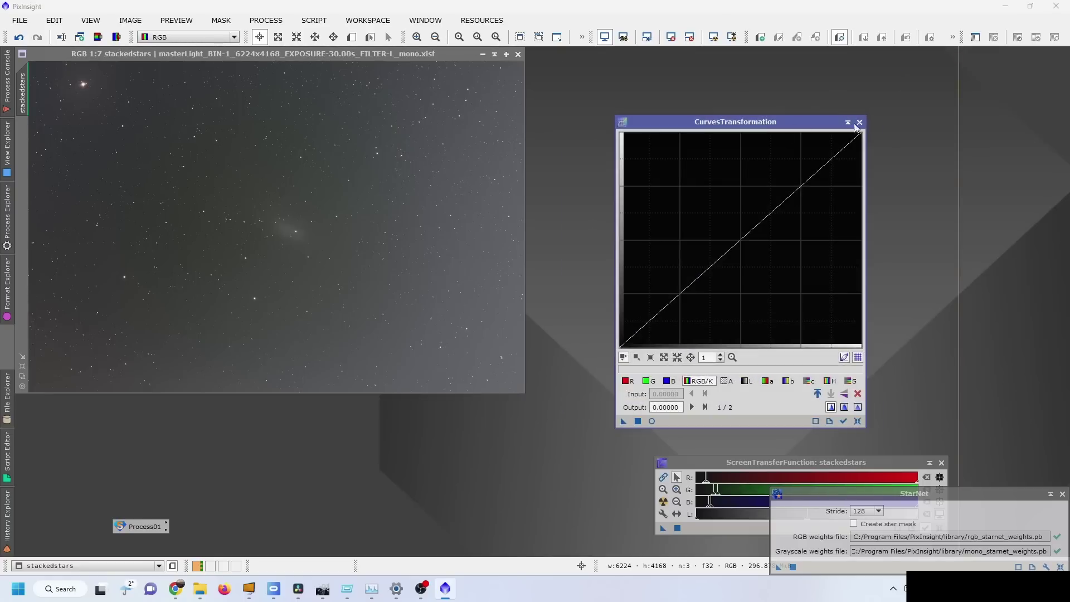
{"action": "left_click", "coordinate": [859, 122]}
{"action": "left_click", "coordinate": [7, 217]}
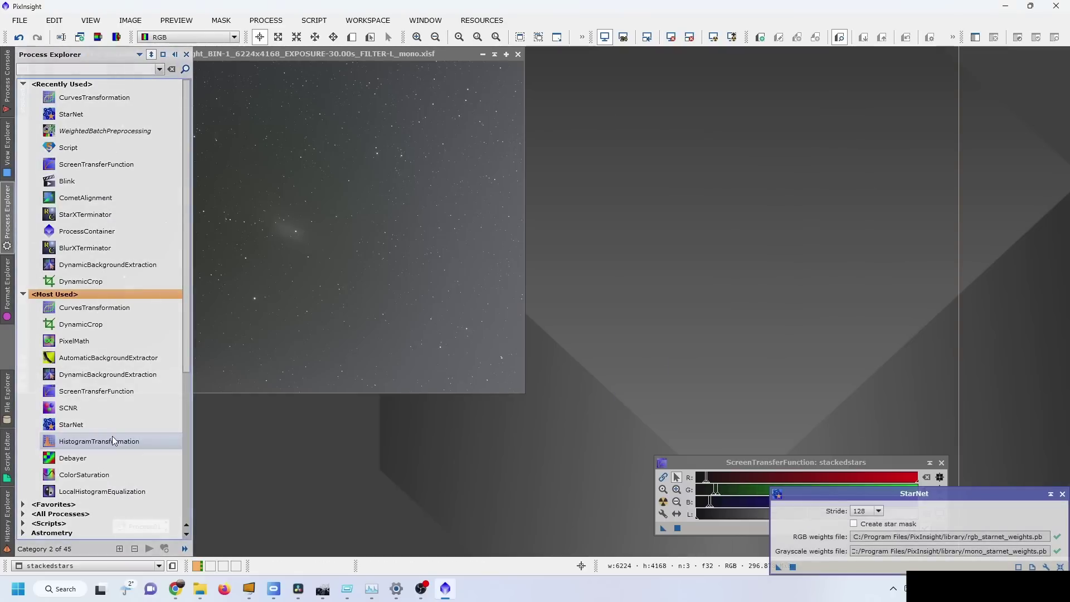
Set up a StarXTerminator batch with Output starless and Unscreen Stars kept checked.
{"action": "double_click", "coordinate": [84, 215]}
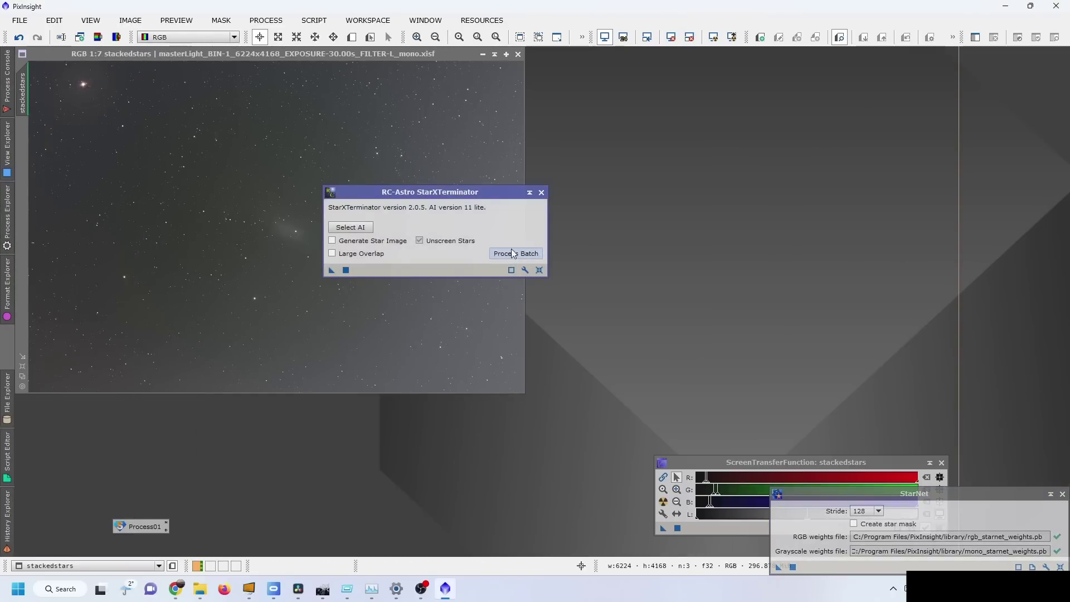
{"action": "left_click", "coordinate": [510, 253]}
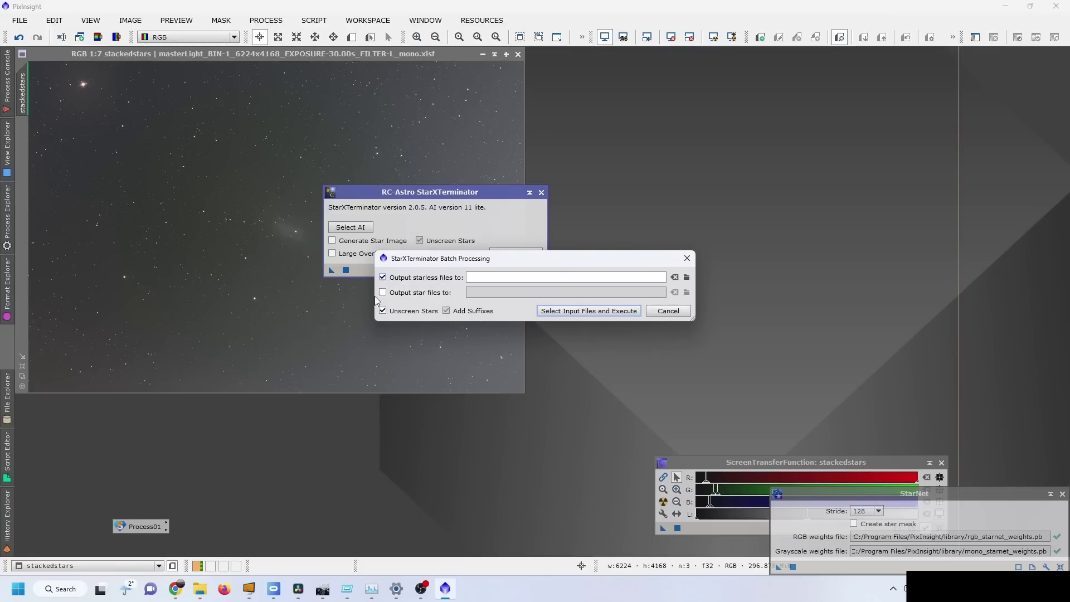
{"action": "left_click", "coordinate": [382, 311]}
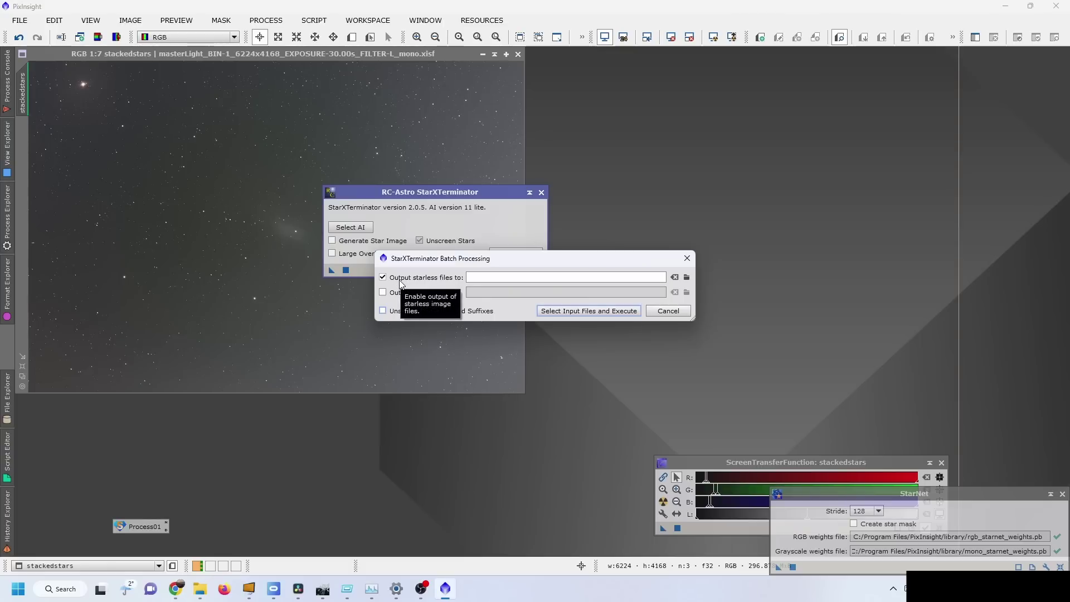
{"action": "left_click", "coordinate": [382, 310]}
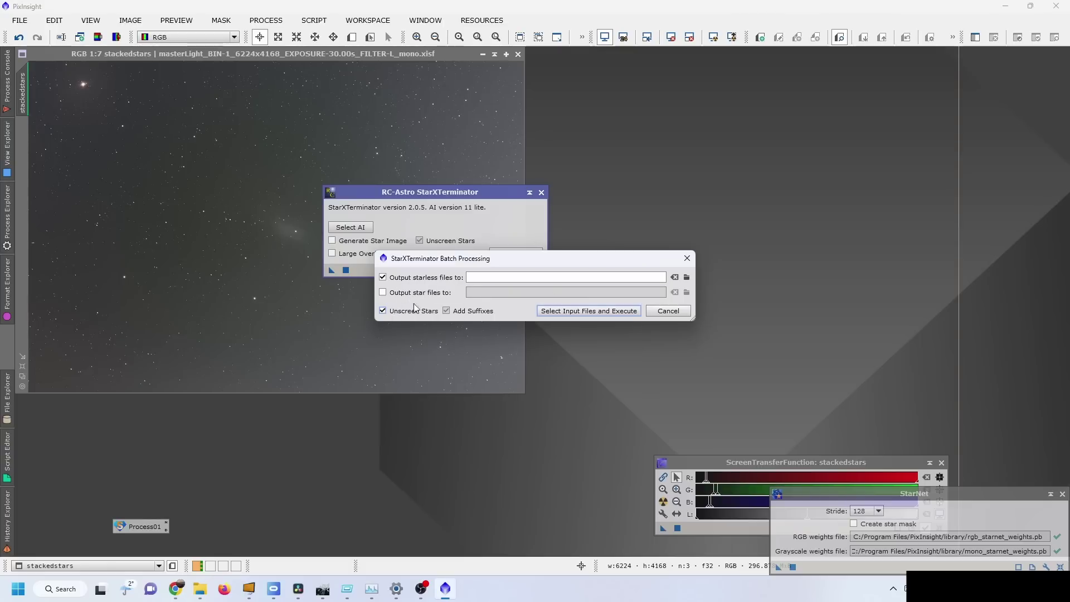
{"action": "left_click", "coordinate": [557, 311]}
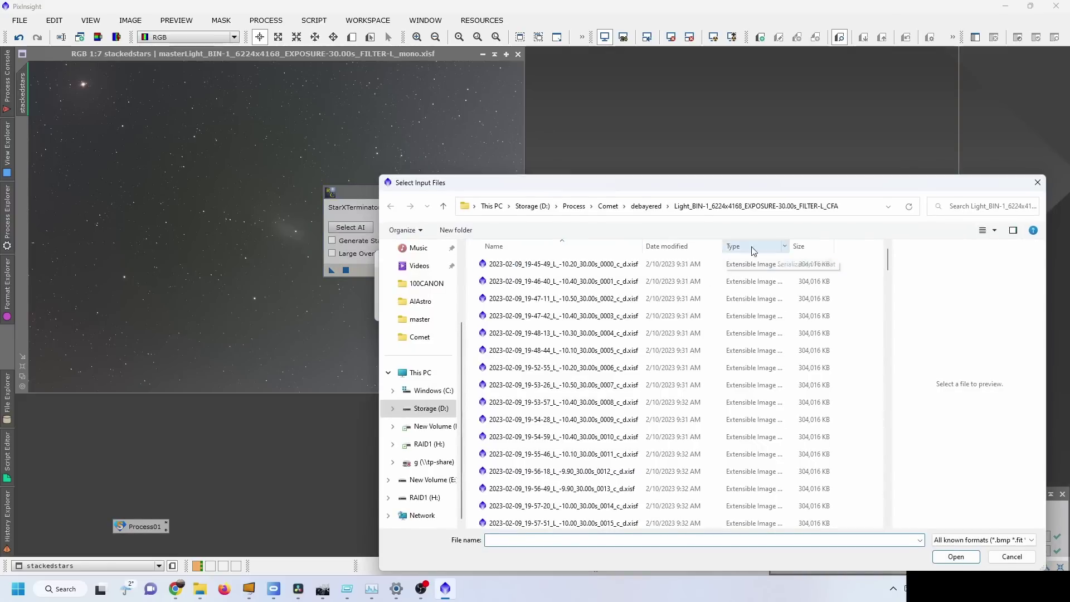
Select all frames in registered/Light_BIN-1 mono as the batch input.
{"action": "left_click", "coordinate": [609, 206]}
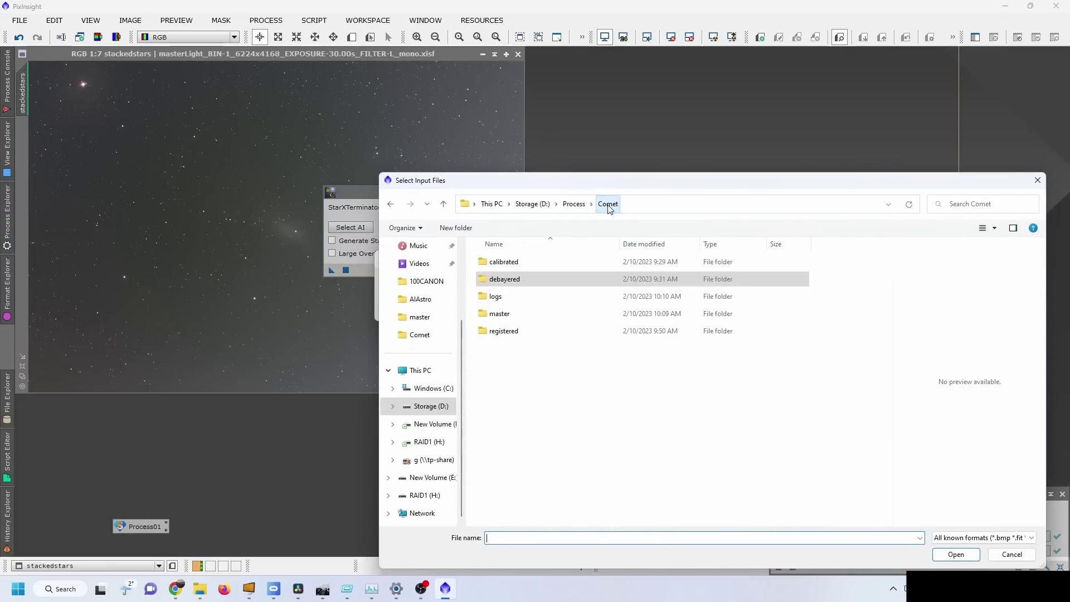
{"action": "double_click", "coordinate": [516, 333]}
{"action": "double_click", "coordinate": [530, 268]}
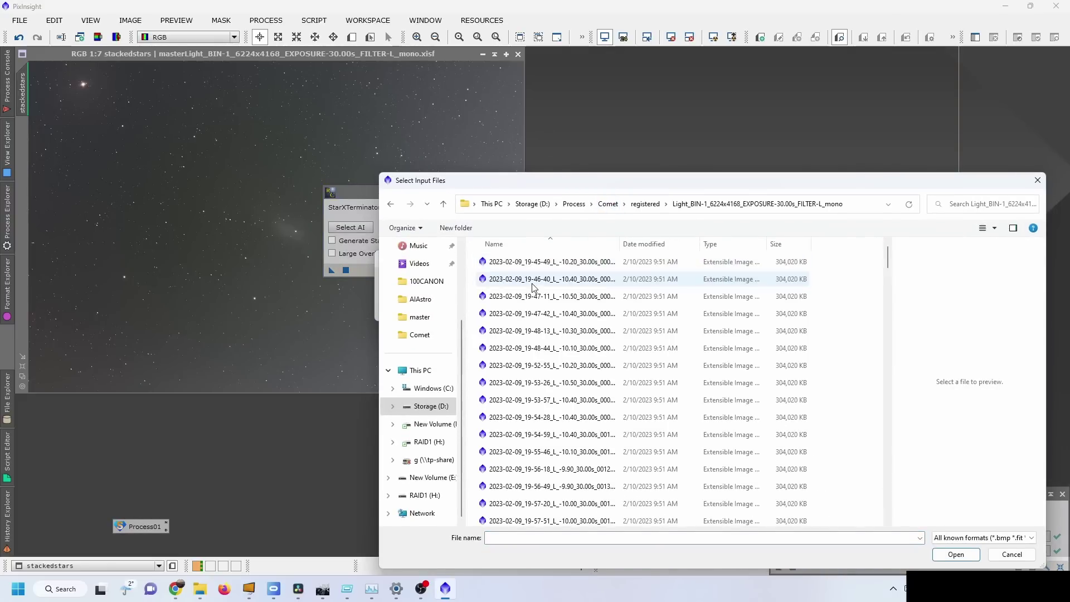
{"action": "left_click", "coordinate": [536, 279]}
{"action": "key", "text": "ctrl+a"}
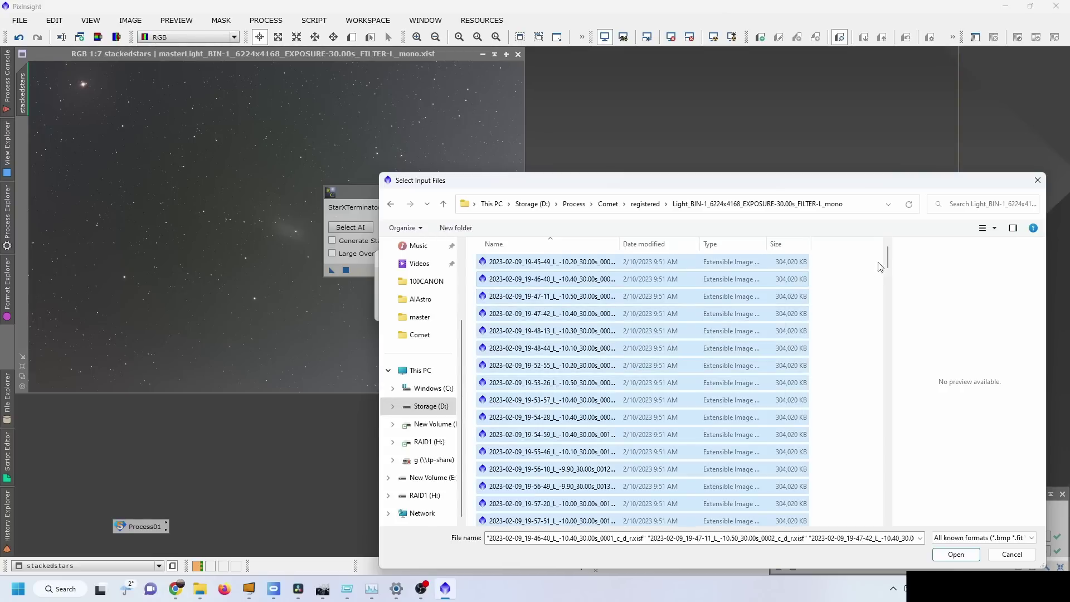
{"action": "left_click_drag", "start_coordinate": [887, 260], "coordinate": [882, 530]}
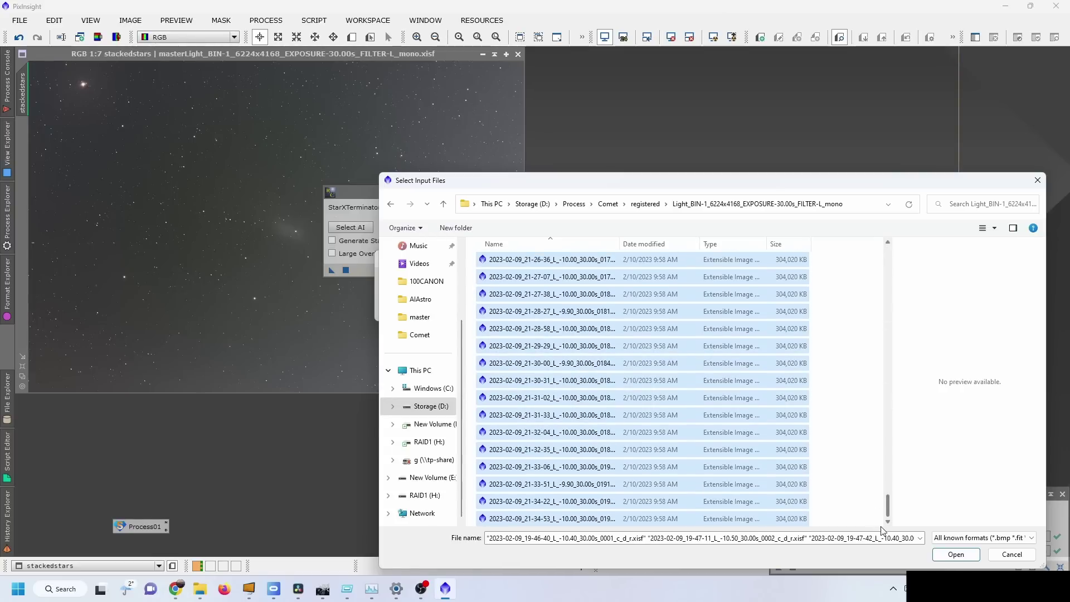
{"action": "left_click", "coordinate": [955, 554]}
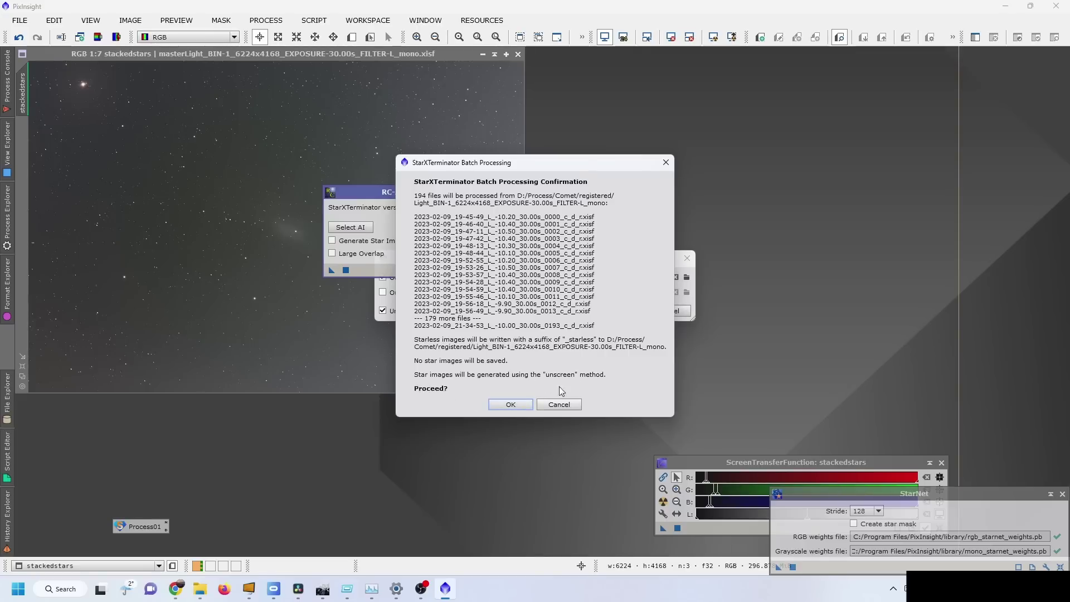
Start star removal on all 194 registered frames and bring the stackedstars image back.
{"action": "left_click", "coordinate": [512, 403]}
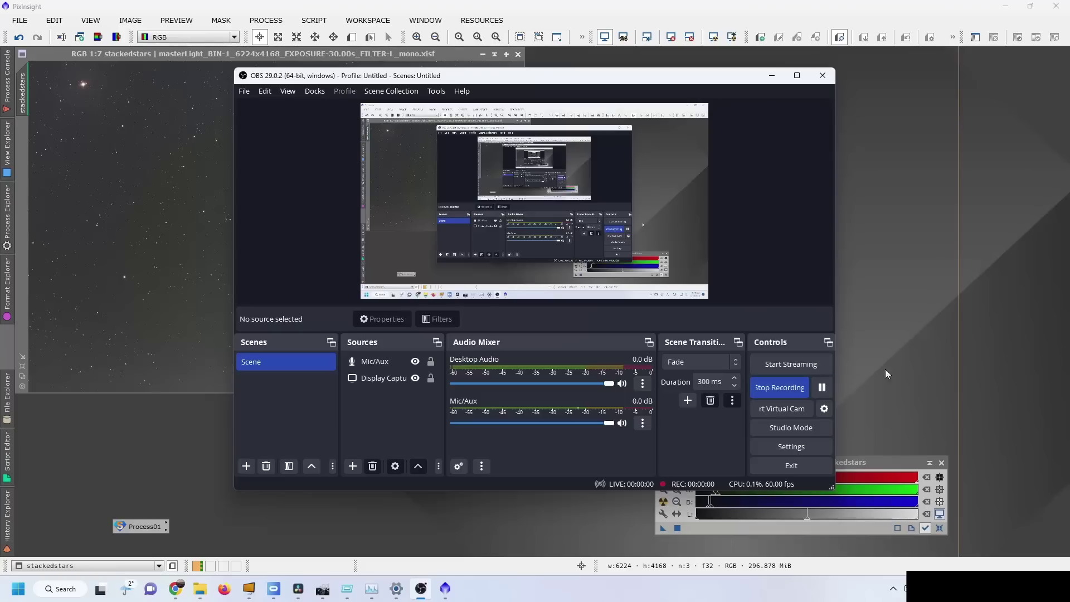
{"action": "left_click", "coordinate": [908, 368]}
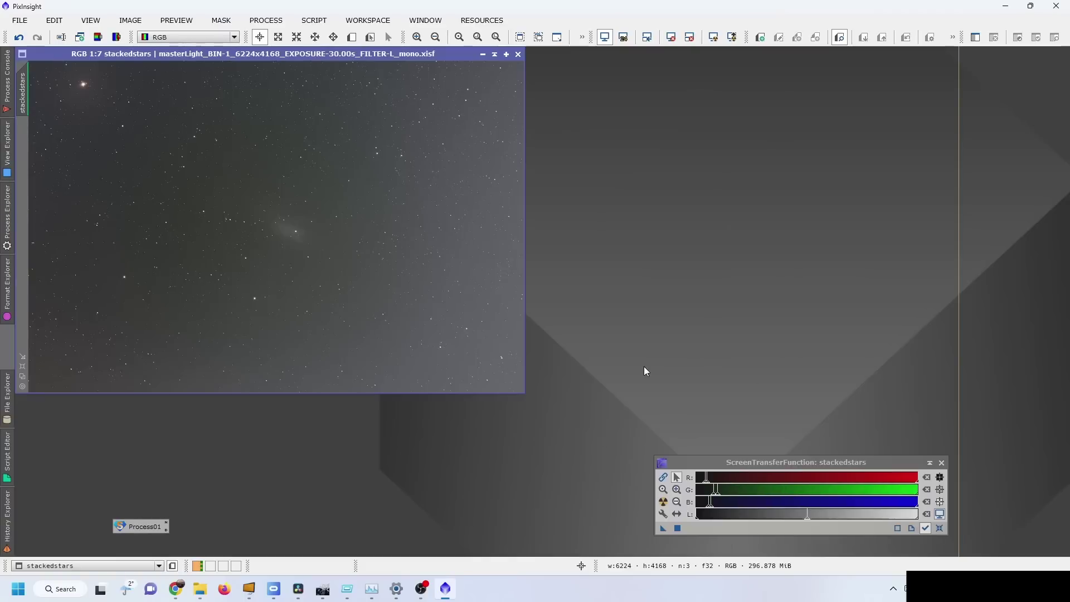
In Comet > registered > Light_BIN-1 mono, sort by date and drag starless frame 0171 into PixInsight.
{"action": "mouse_move", "coordinate": [199, 598]}
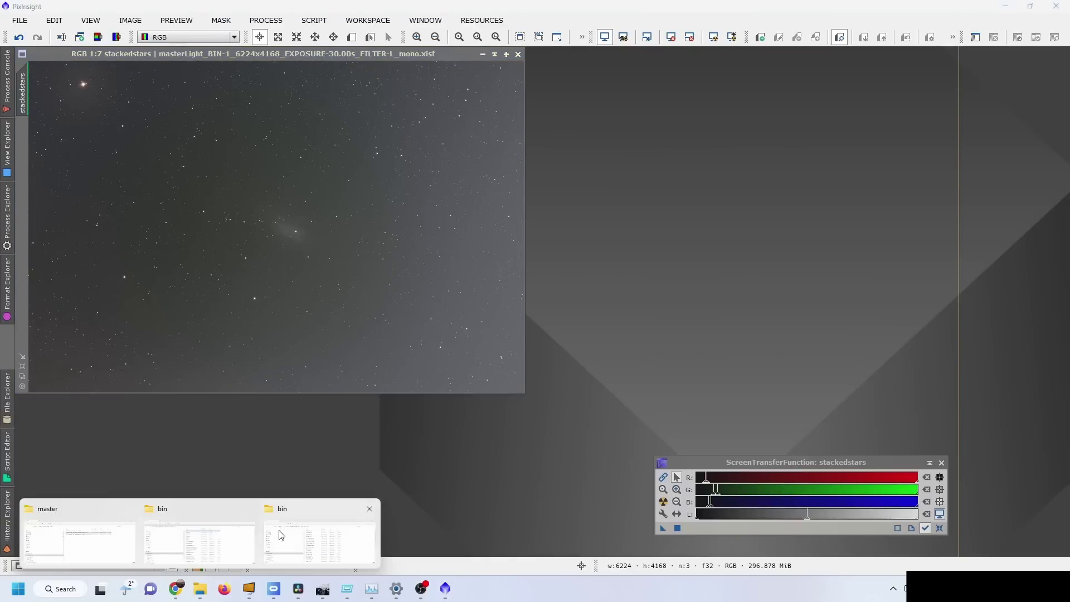
{"action": "left_click", "coordinate": [117, 552]}
{"action": "left_click", "coordinate": [235, 221]}
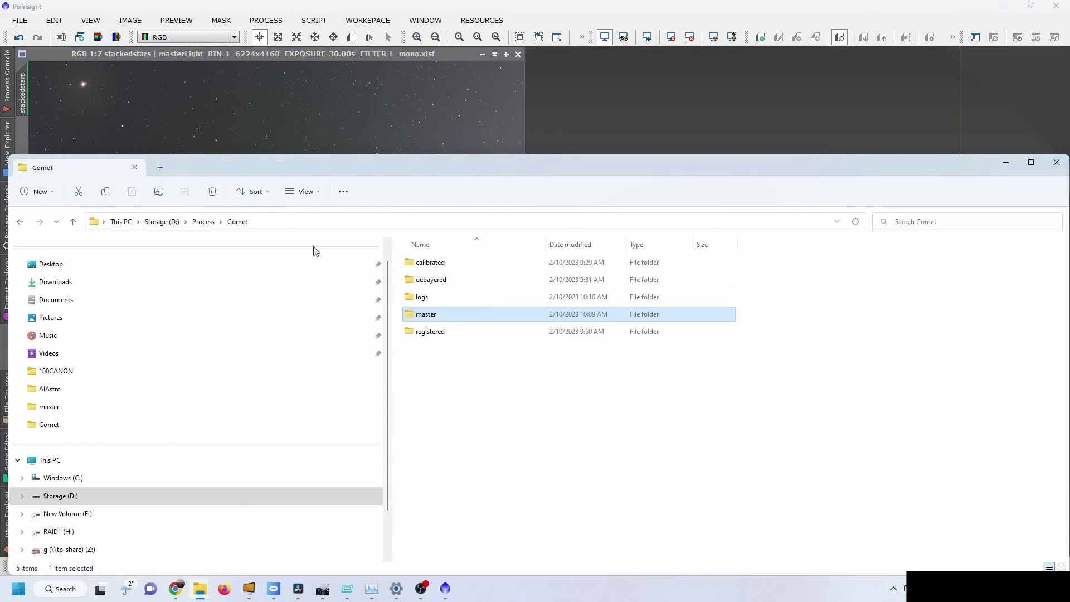
{"action": "double_click", "coordinate": [437, 333]}
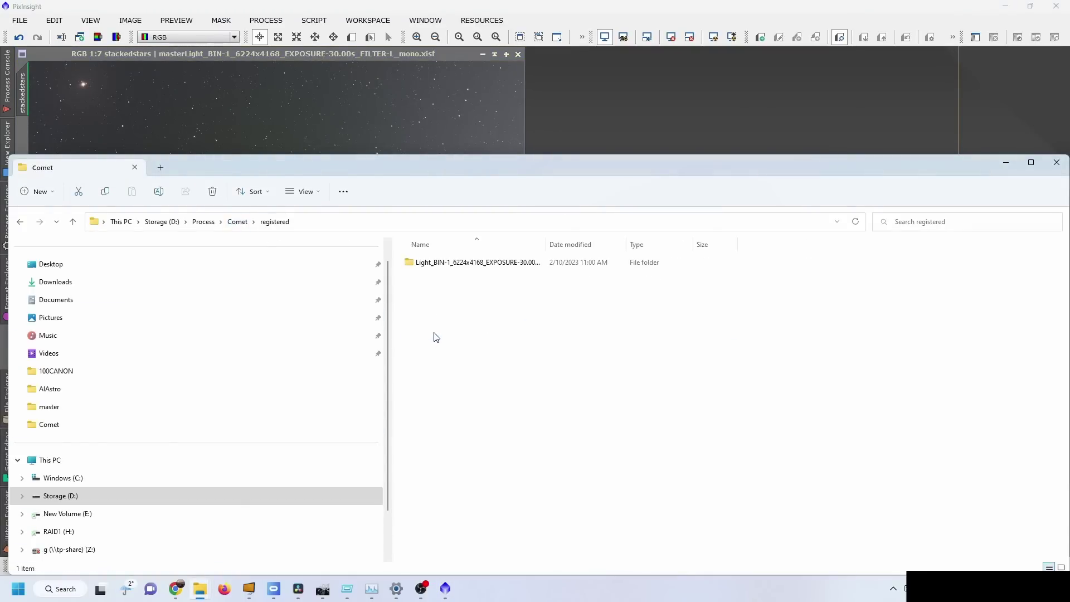
{"action": "double_click", "coordinate": [463, 265]}
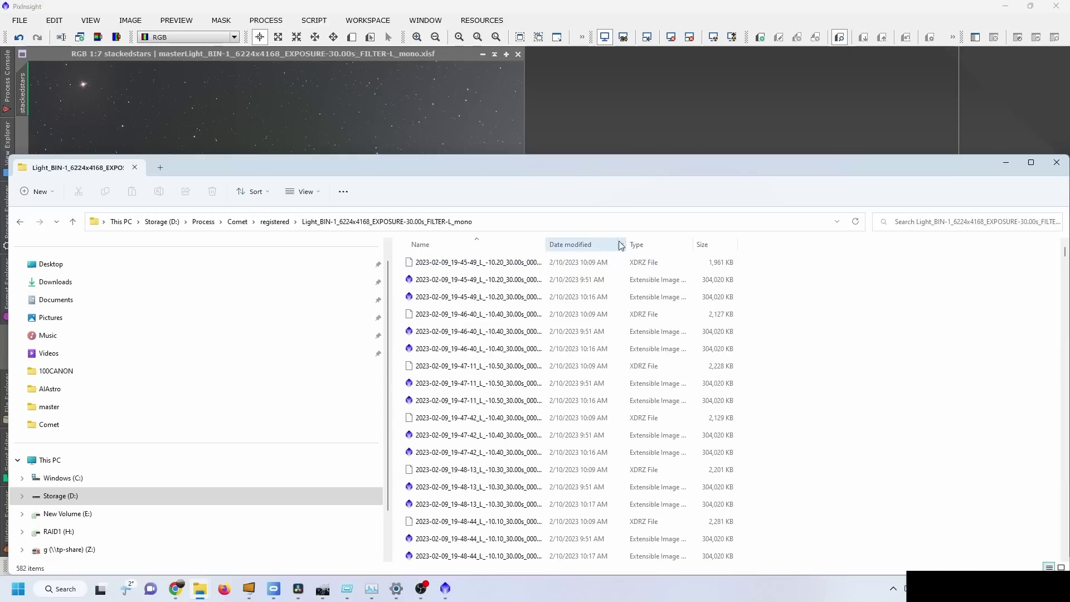
{"action": "left_click", "coordinate": [578, 245]}
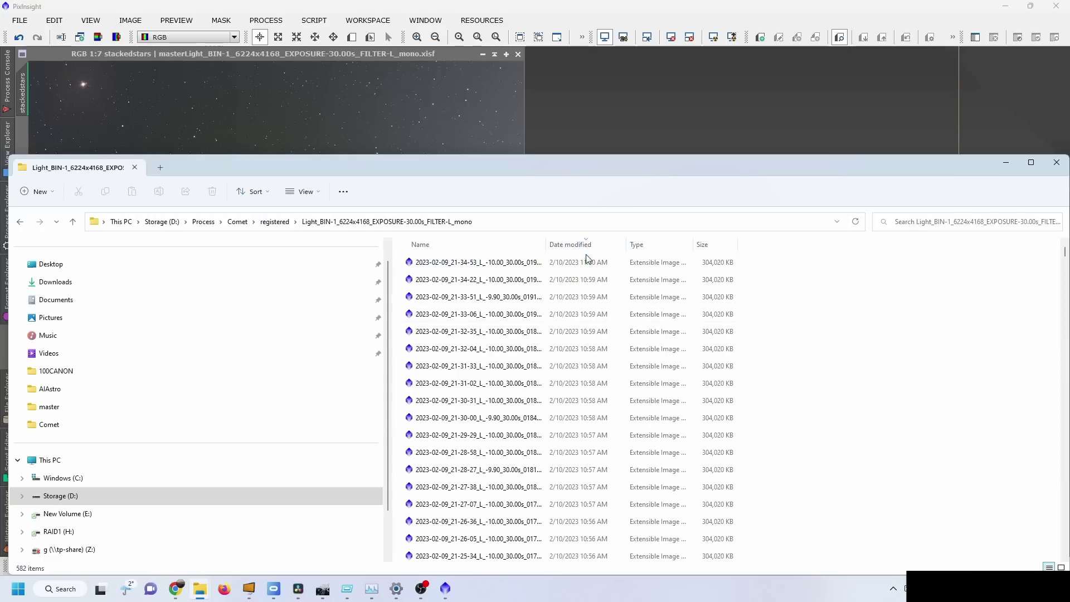
{"action": "double_click", "coordinate": [545, 244]}
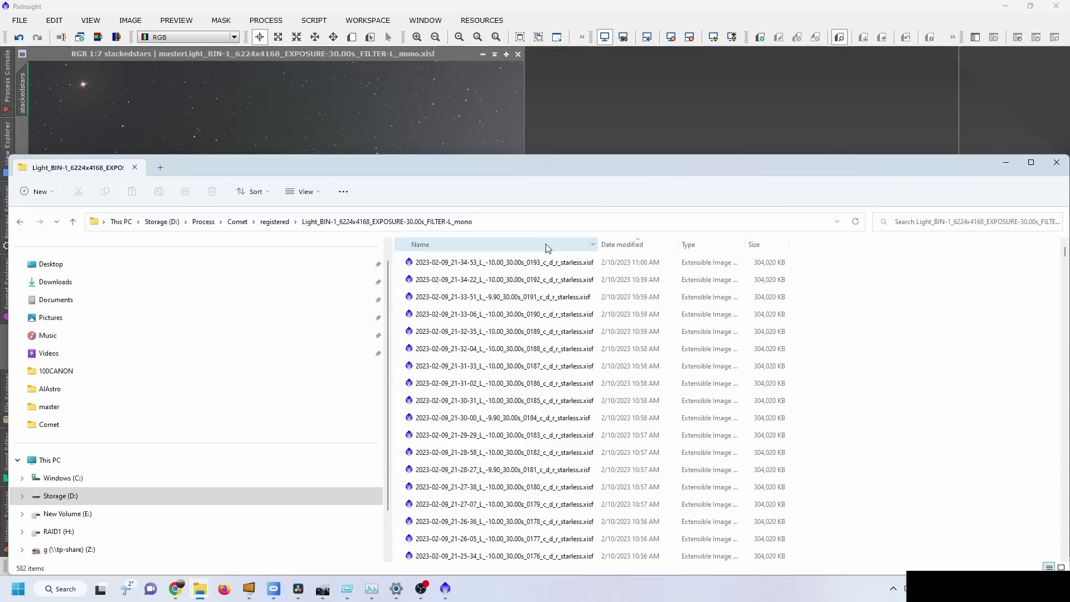
{"action": "left_click", "coordinate": [531, 267]}
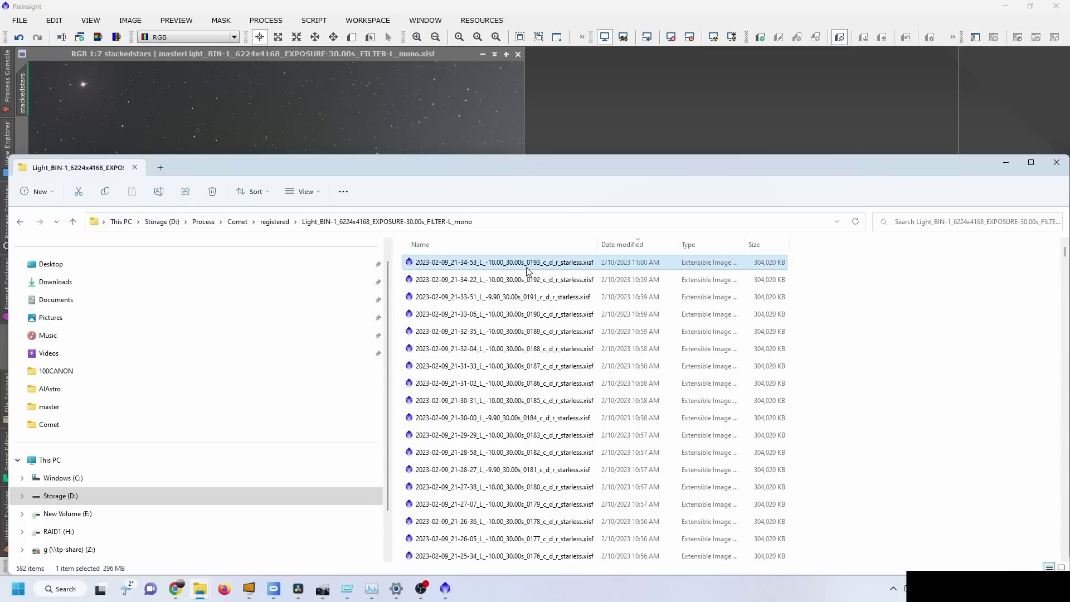
{"action": "scroll", "coordinate": [535, 347], "scroll_direction": "down", "scroll_amount": 6}
{"action": "left_click_drag", "start_coordinate": [525, 352], "coordinate": [641, 105]}
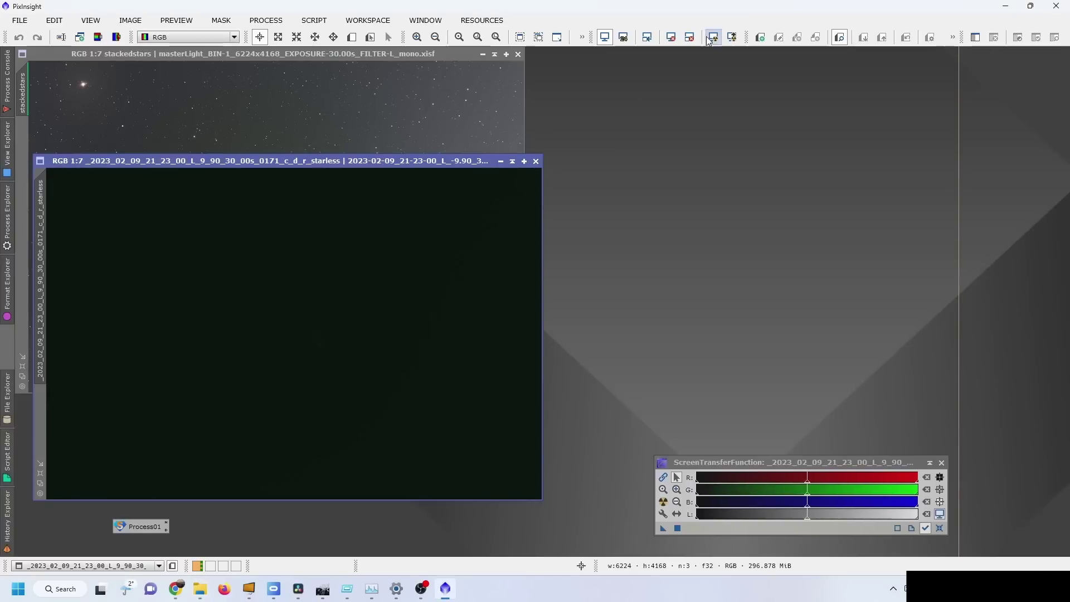
Auto-stretch starless frame 0171 to check the comet, close it, and open the process list.
{"action": "left_click", "coordinate": [713, 37]}
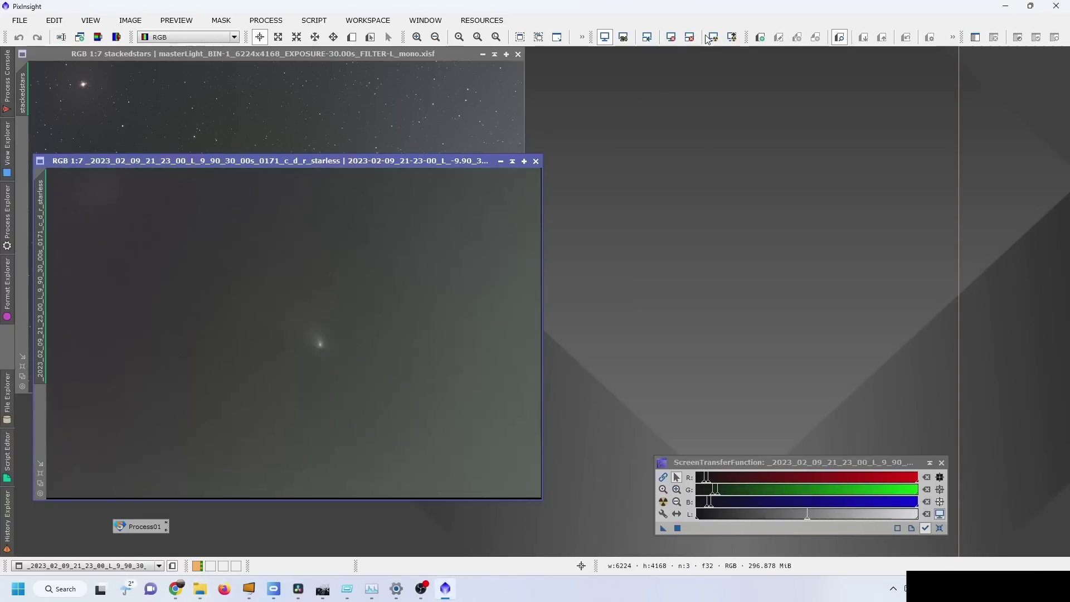
{"action": "scroll", "coordinate": [320, 342], "scroll_direction": "up", "scroll_amount": 5}
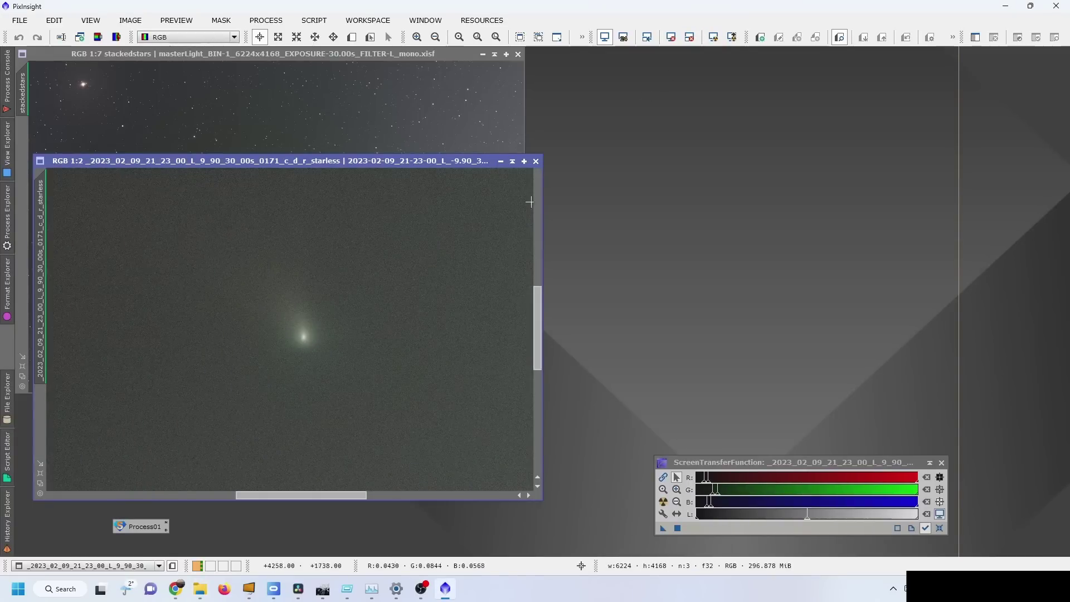
{"action": "left_click", "coordinate": [535, 161]}
{"action": "left_click", "coordinate": [7, 214]}
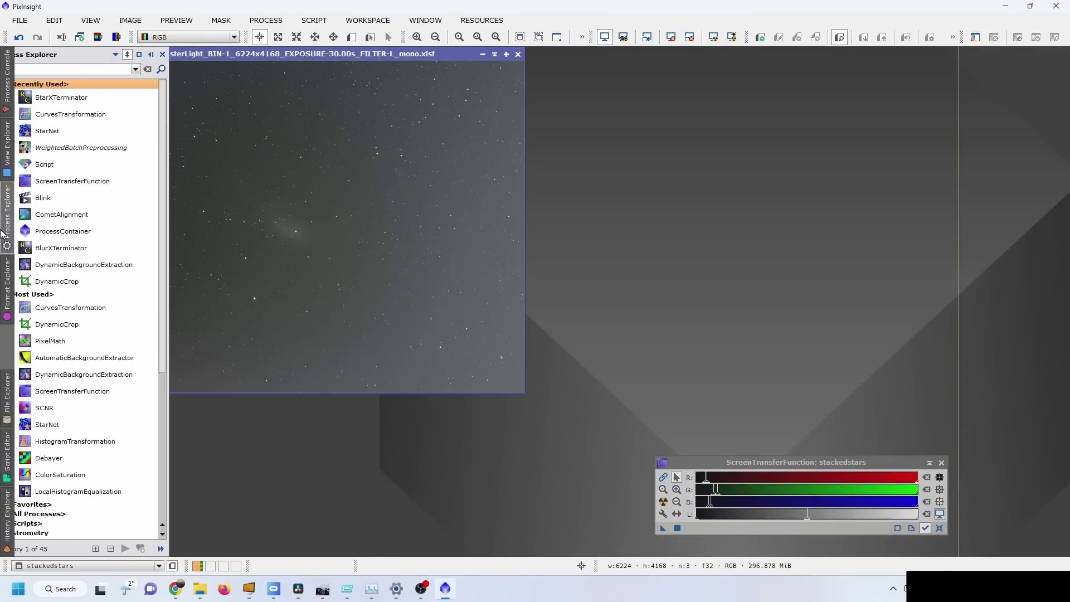
Open CometAlignment and browse target files sorted by date modified, newest first.
{"action": "double_click", "coordinate": [69, 214]}
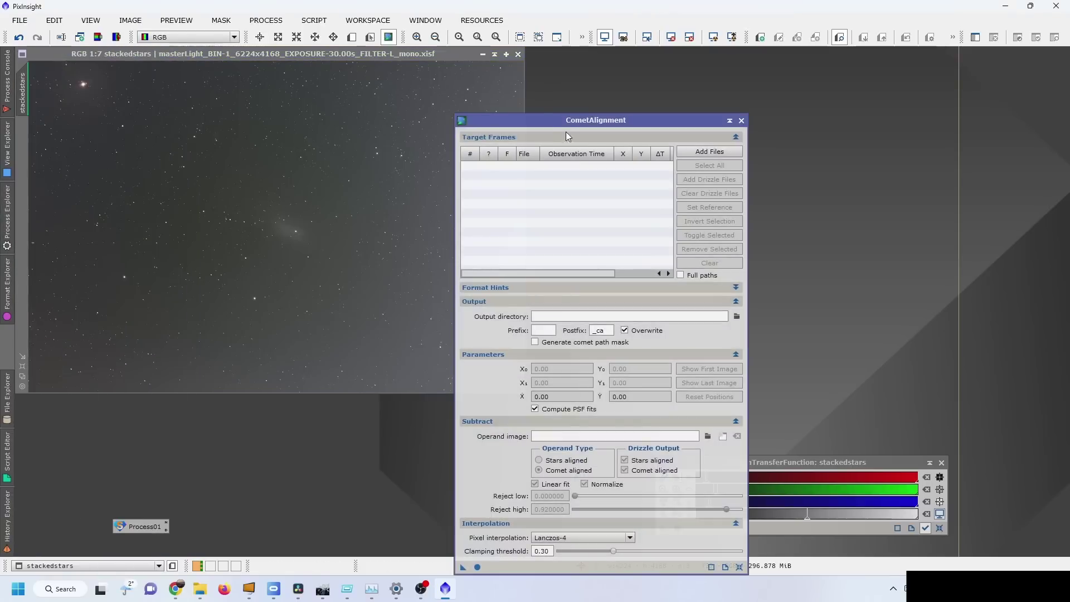
{"action": "left_click_drag", "start_coordinate": [547, 119], "coordinate": [513, 68]}
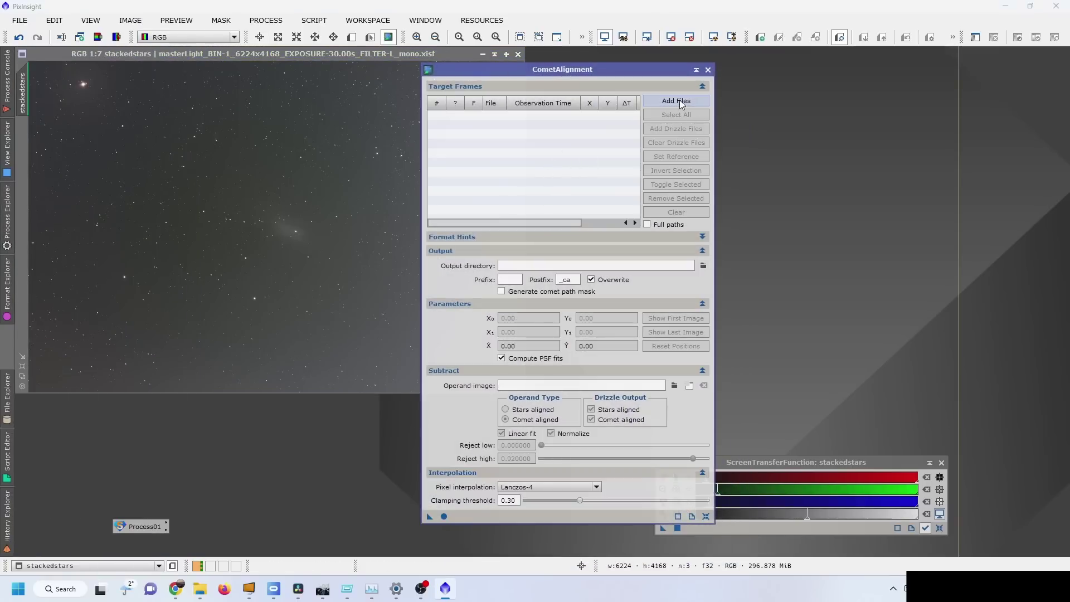
{"action": "left_click", "coordinate": [680, 101]}
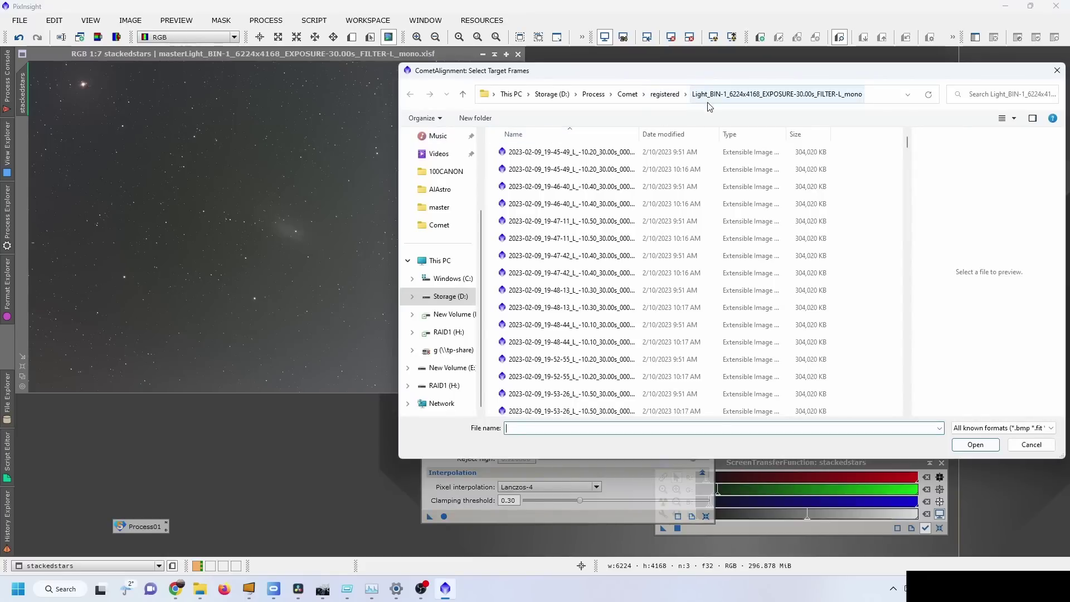
{"action": "left_click", "coordinate": [673, 139]}
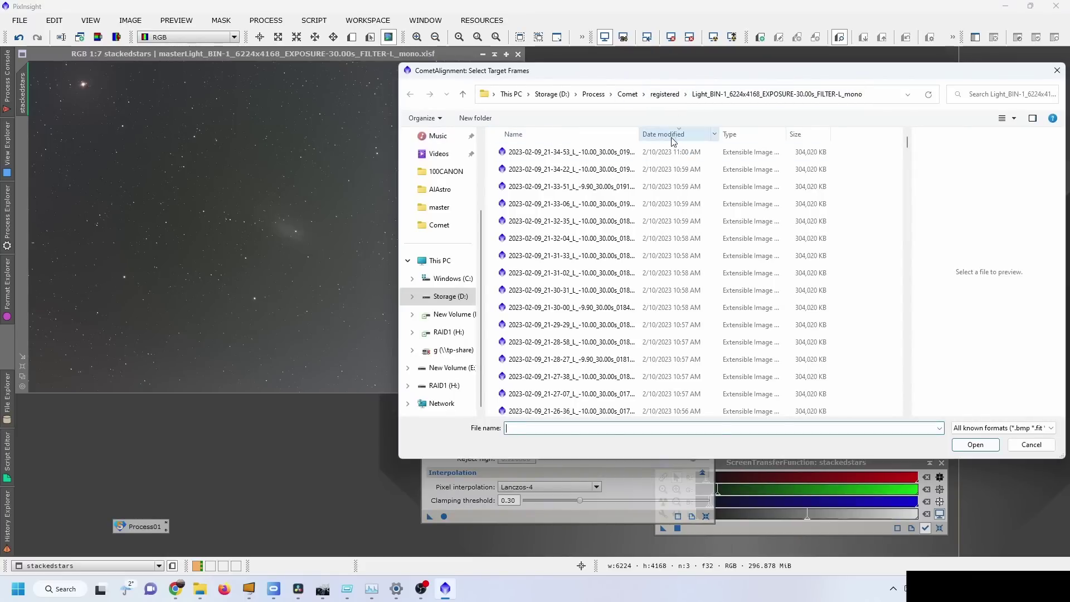
{"action": "left_click_drag", "start_coordinate": [640, 138], "coordinate": [691, 139]}
Add starless frames 0193 through 0000 as targets and open first frame 0000.
{"action": "left_click", "coordinate": [669, 151]}
{"action": "scroll", "coordinate": [667, 251], "scroll_direction": "down", "scroll_amount": 20}
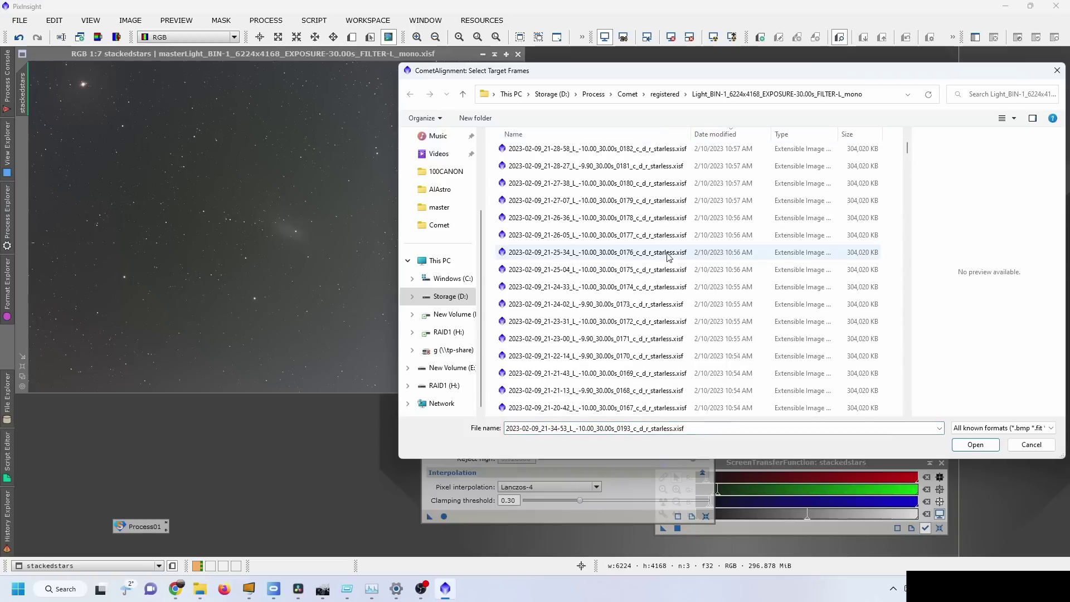
{"action": "scroll", "coordinate": [667, 250], "scroll_direction": "down", "scroll_amount": 20}
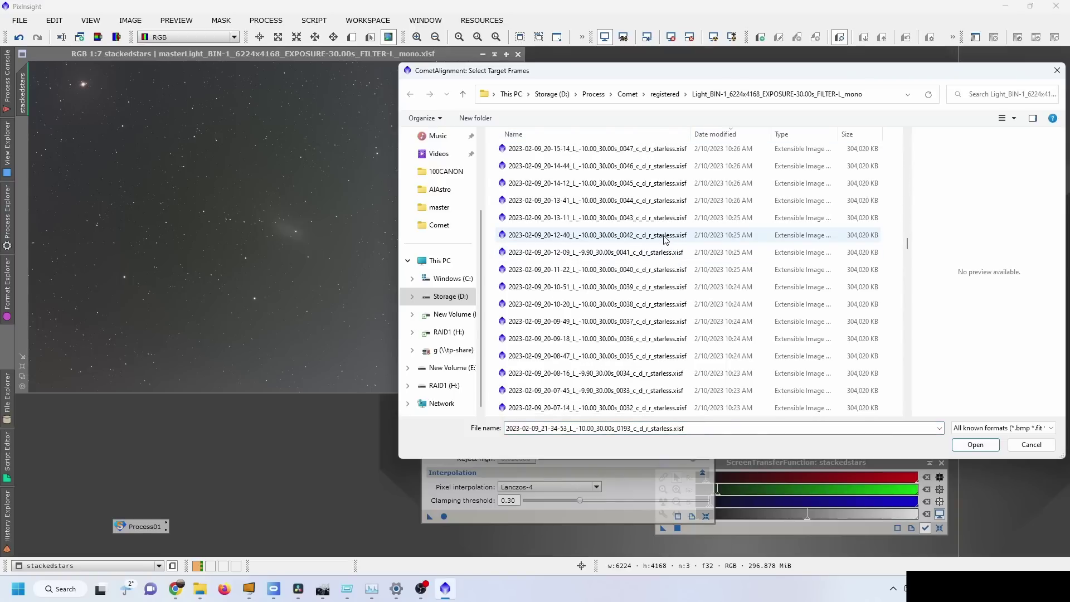
{"action": "scroll", "coordinate": [663, 234], "scroll_direction": "up", "scroll_amount": 5}
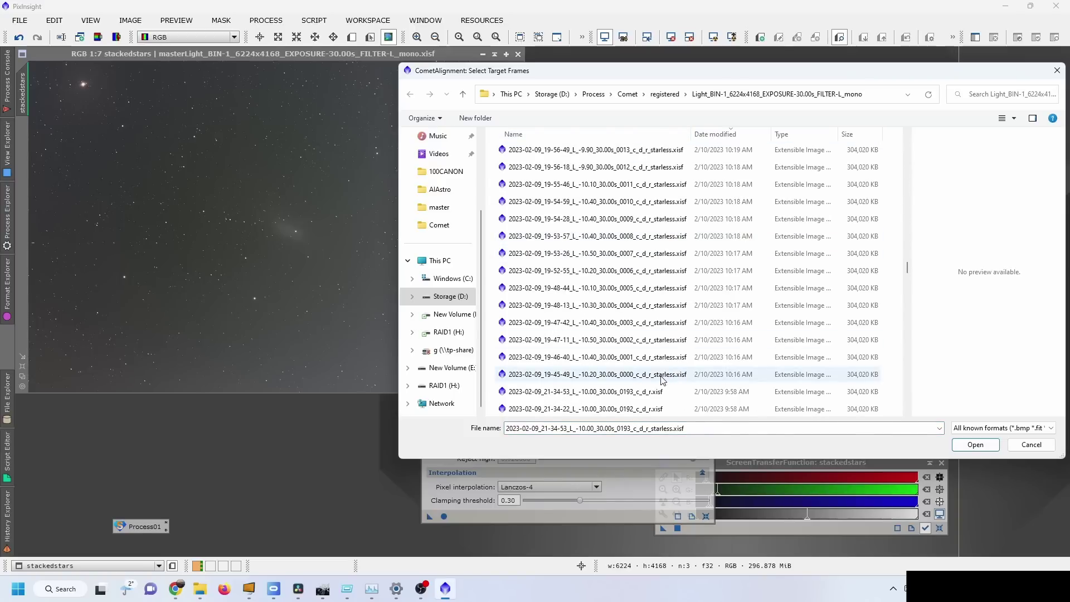
{"action": "left_click", "coordinate": [663, 374], "text": "shift"}
{"action": "left_click", "coordinate": [975, 446]}
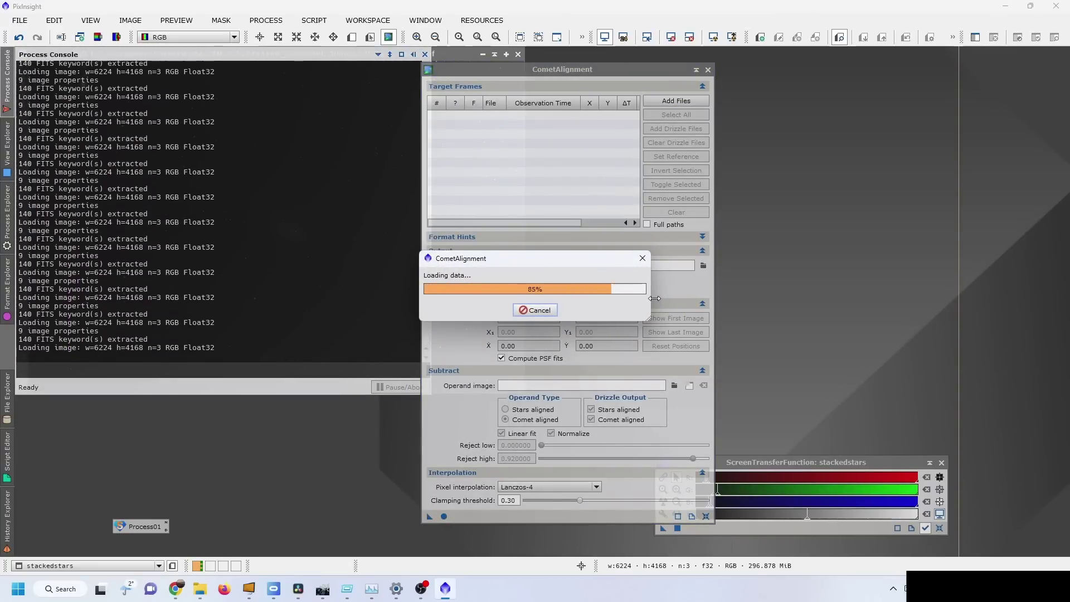
{"action": "double_click", "coordinate": [563, 116]}
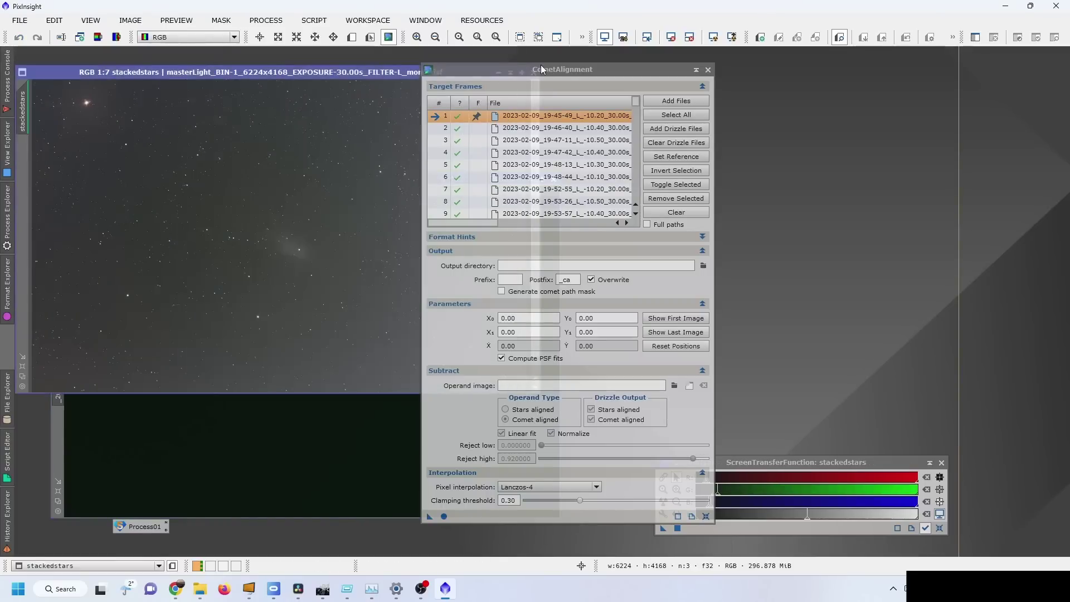
{"action": "mouse_move", "coordinate": [540, 65]}
{"action": "left_mouse_down"}
{"action": "mouse_move", "coordinate": [640, 72]}
{"action": "mouse_move", "coordinate": [828, 59]}
{"action": "left_mouse_up"}
Auto-stretch the first frame and mark its comet nucleus at 3103.51, 2109.39.
{"action": "left_click", "coordinate": [446, 491]}
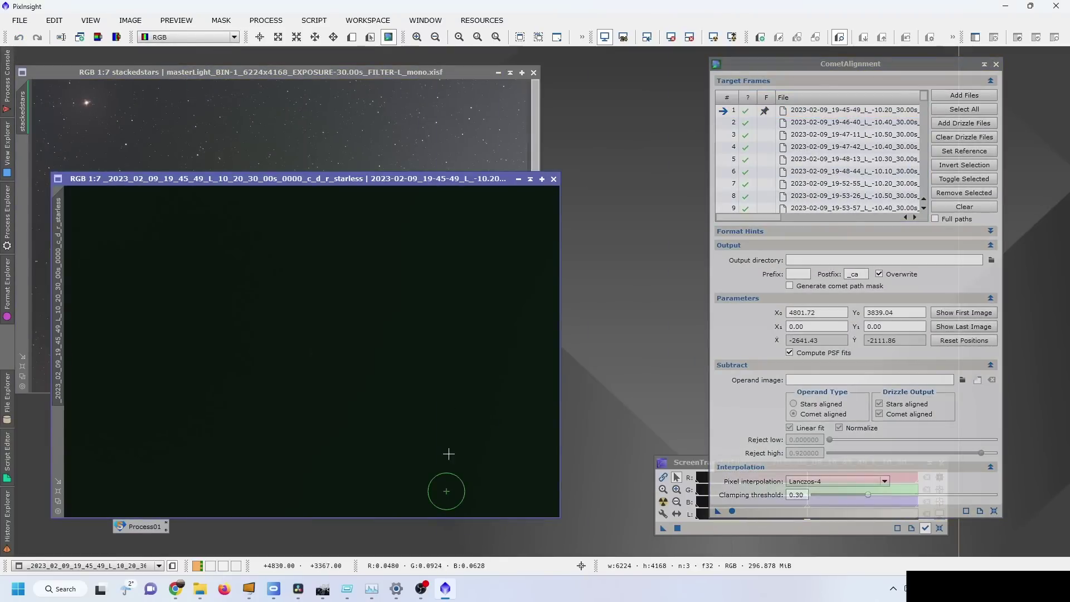
{"action": "mouse_move", "coordinate": [447, 451]}
{"action": "left_mouse_down"}
{"action": "mouse_move", "coordinate": [370, 435]}
{"action": "mouse_move", "coordinate": [340, 400]}
{"action": "left_mouse_up"}
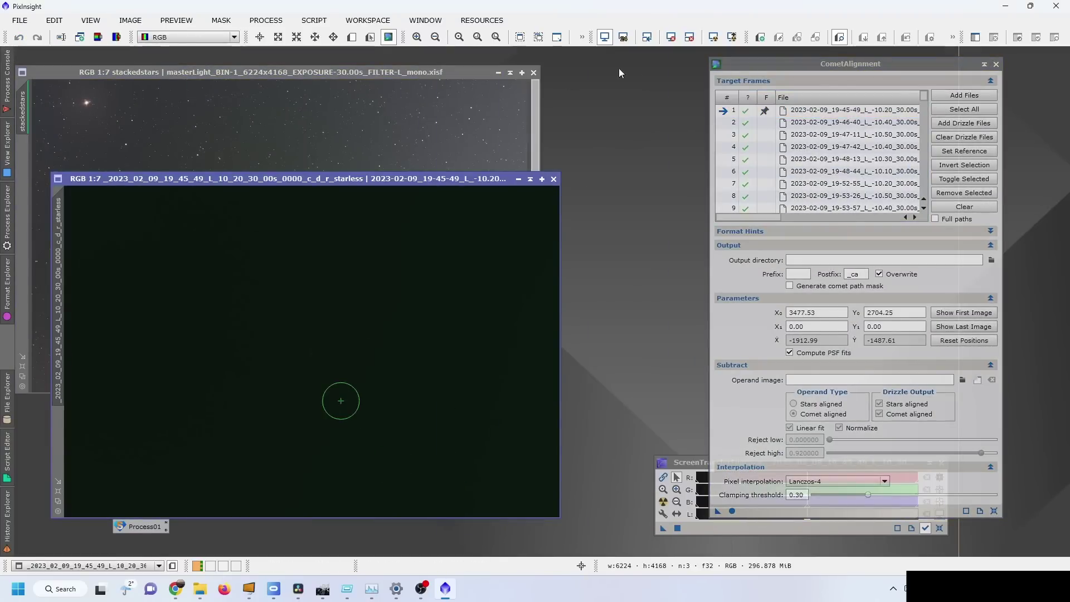
{"action": "left_click", "coordinate": [713, 37]}
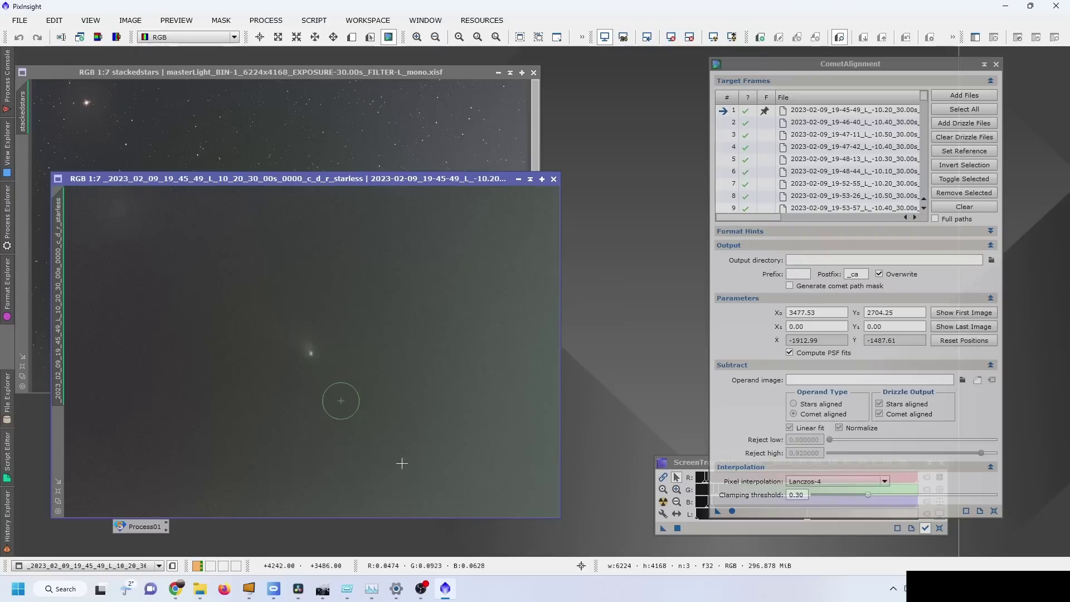
{"action": "scroll", "coordinate": [321, 356], "scroll_direction": "up", "scroll_amount": 3}
{"action": "left_click", "coordinate": [323, 354]}
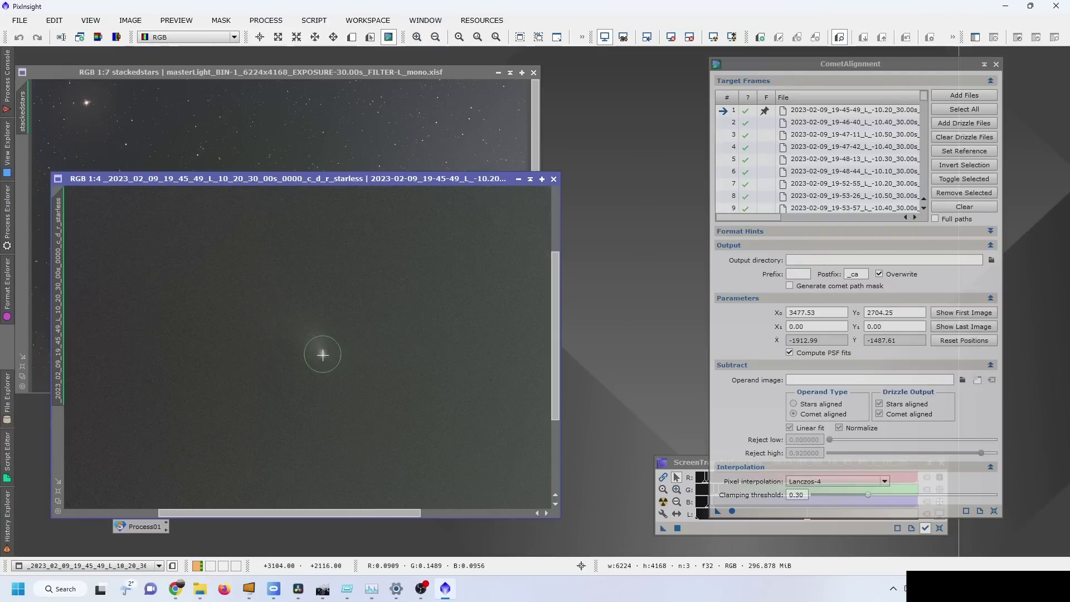
{"action": "scroll", "coordinate": [322, 352], "scroll_direction": "up", "scroll_amount": 5}
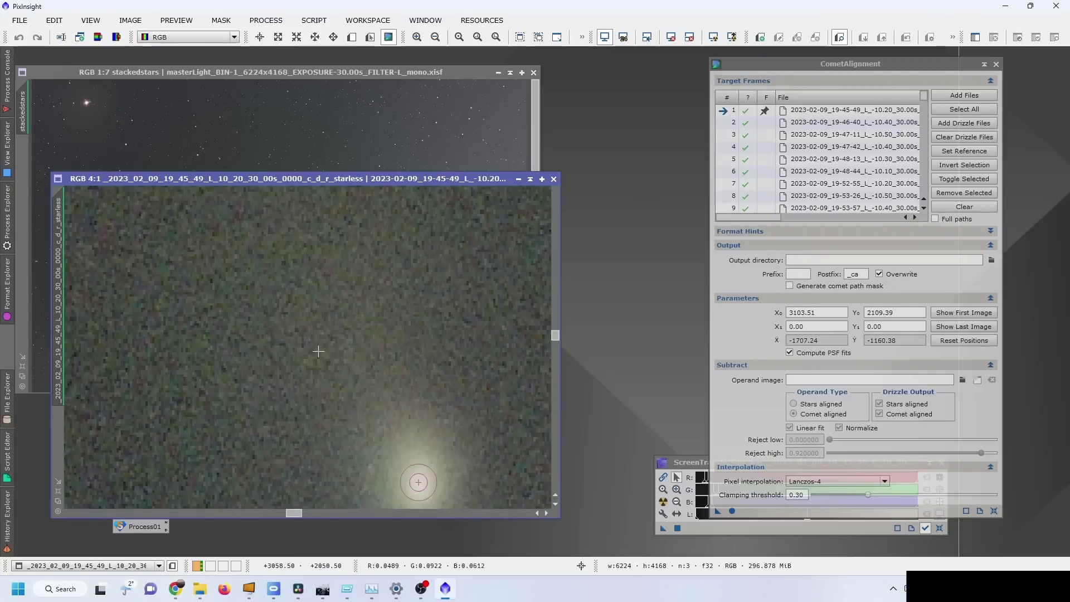
{"action": "scroll", "coordinate": [388, 450], "scroll_direction": "down", "scroll_amount": 1}
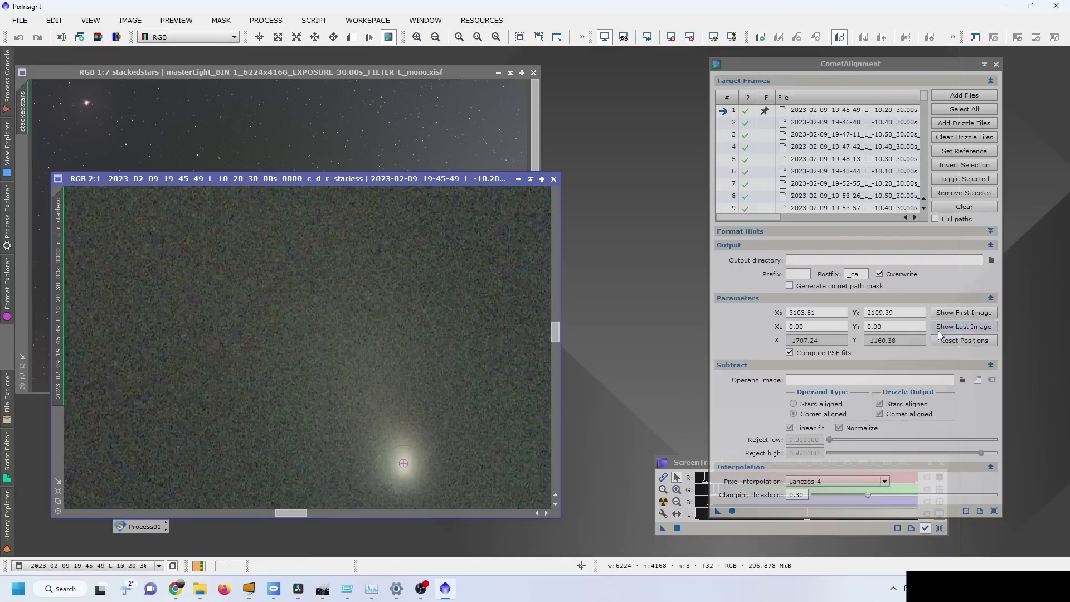
{"action": "scroll", "coordinate": [869, 184], "scroll_direction": "down", "scroll_amount": 20}
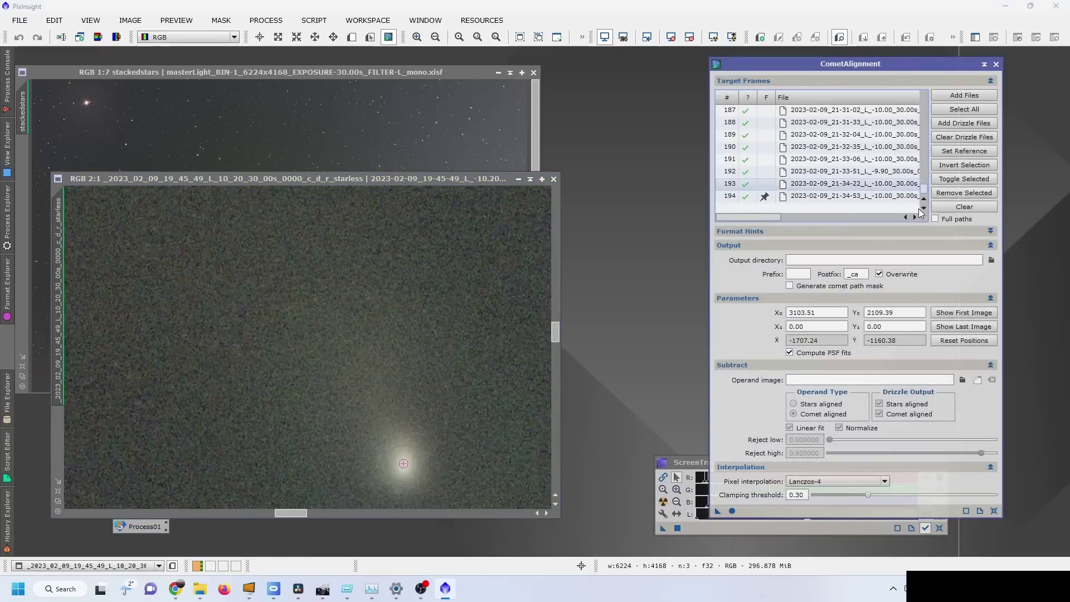
Open last frame 0193, auto-stretch it, and mark its comet nucleus at 3483.27, 2237.94.
{"action": "double_click", "coordinate": [867, 197]}
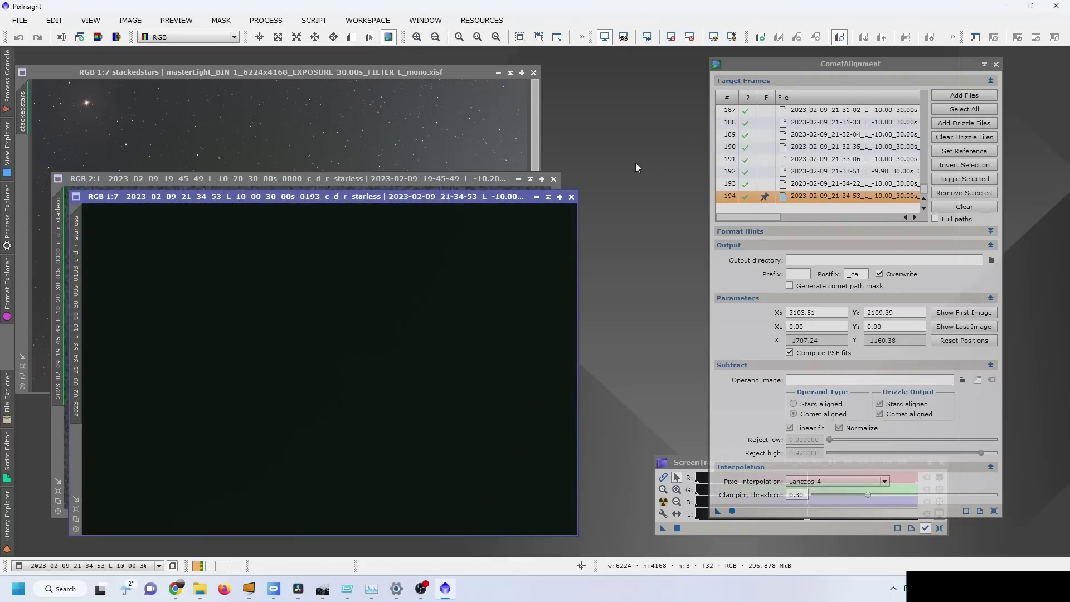
{"action": "left_click", "coordinate": [713, 38]}
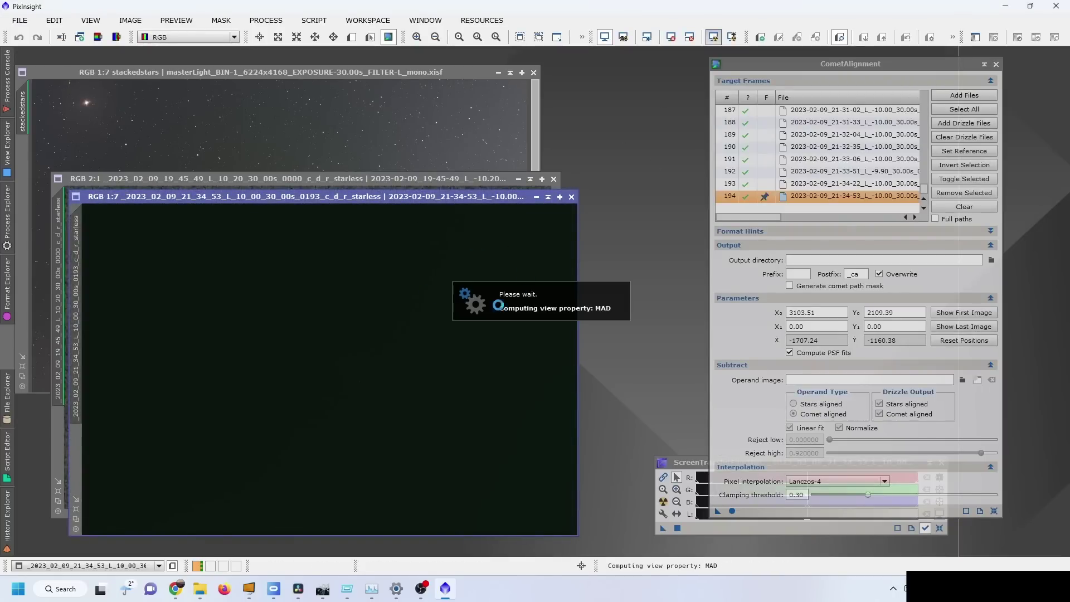
{"action": "scroll", "coordinate": [349, 381], "scroll_direction": "up", "scroll_amount": 2}
{"action": "scroll", "coordinate": [349, 381], "scroll_direction": "up", "scroll_amount": 8}
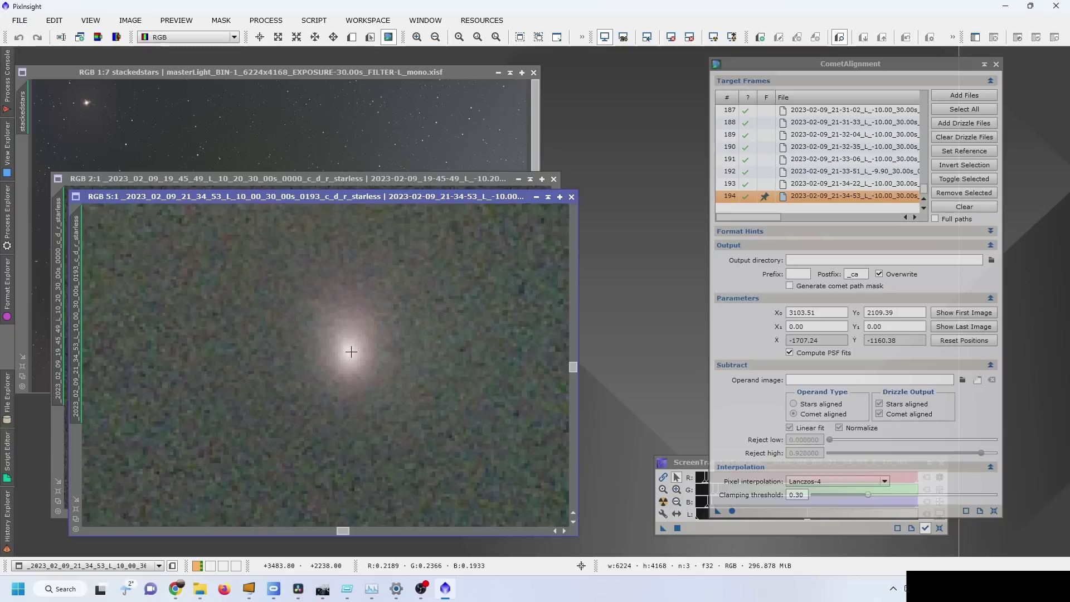
{"action": "left_click", "coordinate": [350, 351]}
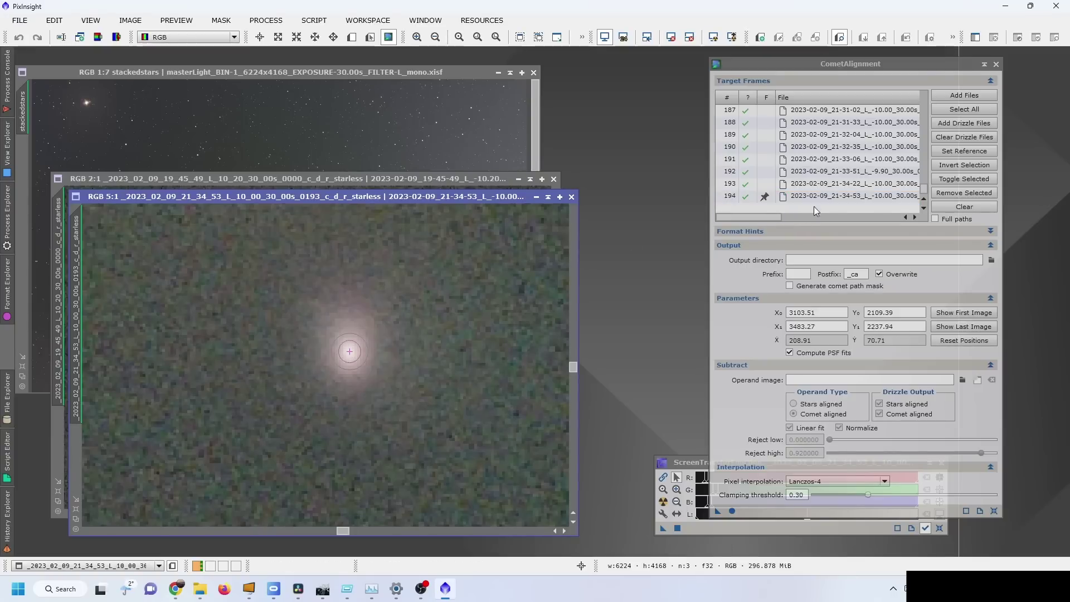
{"action": "scroll", "coordinate": [814, 206], "scroll_direction": "up", "scroll_amount": 20}
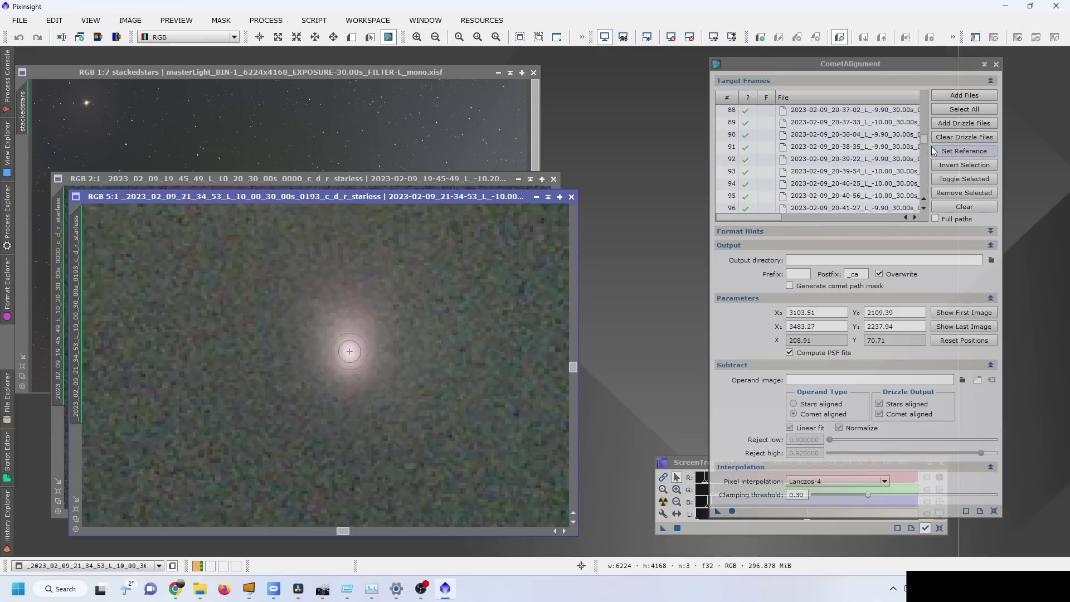
{"action": "left_click", "coordinate": [450, 178]}
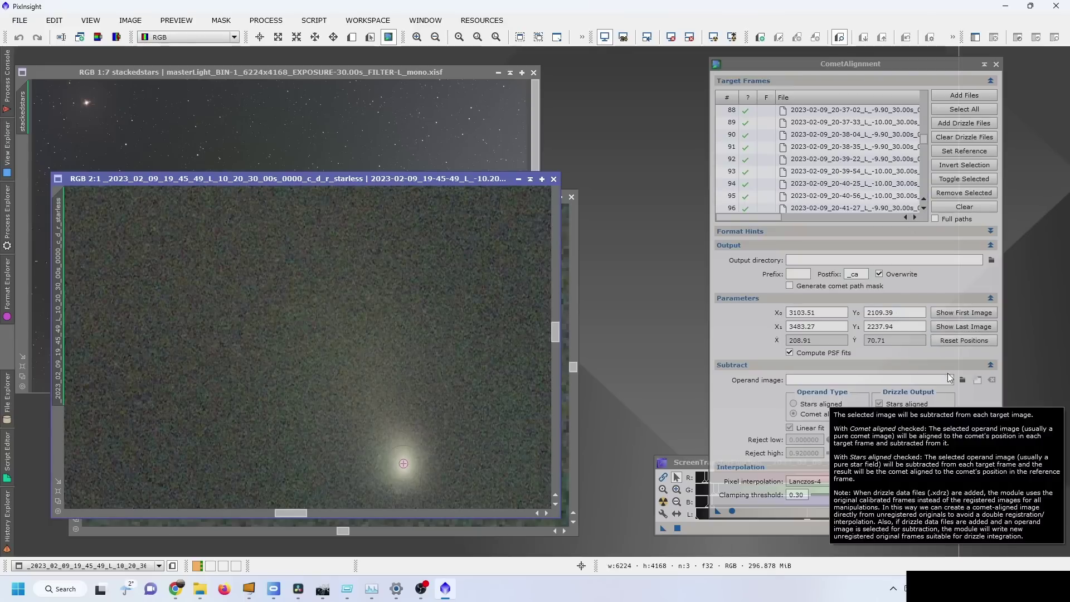
Set the output directory to a new CometAligned folder created under Comet.
{"action": "left_click", "coordinate": [992, 261]}
{"action": "left_click", "coordinate": [663, 89]}
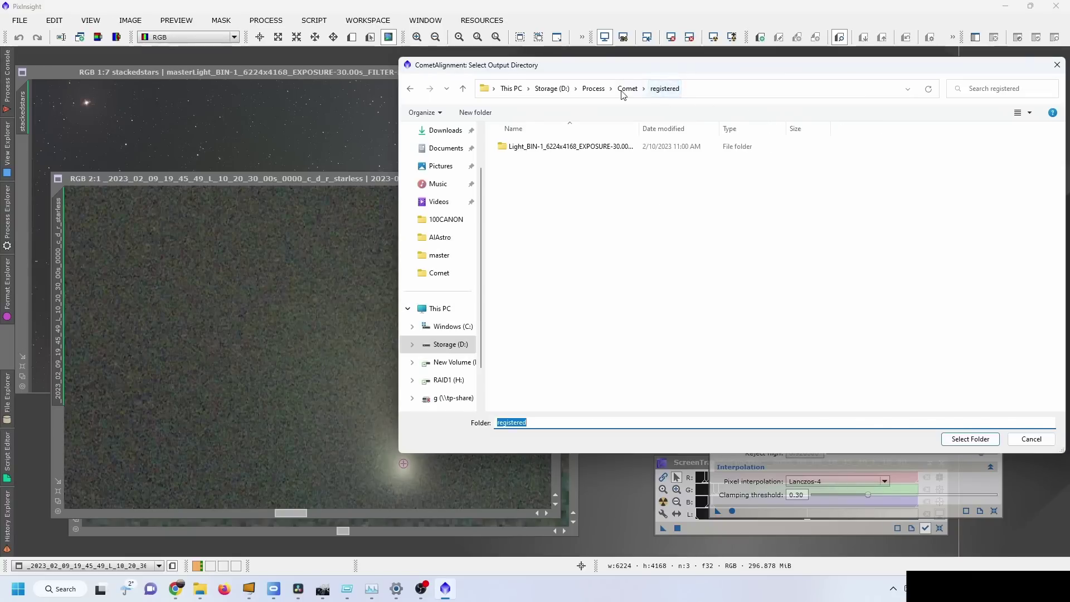
{"action": "left_click", "coordinate": [627, 89]}
{"action": "right_click", "coordinate": [536, 268]}
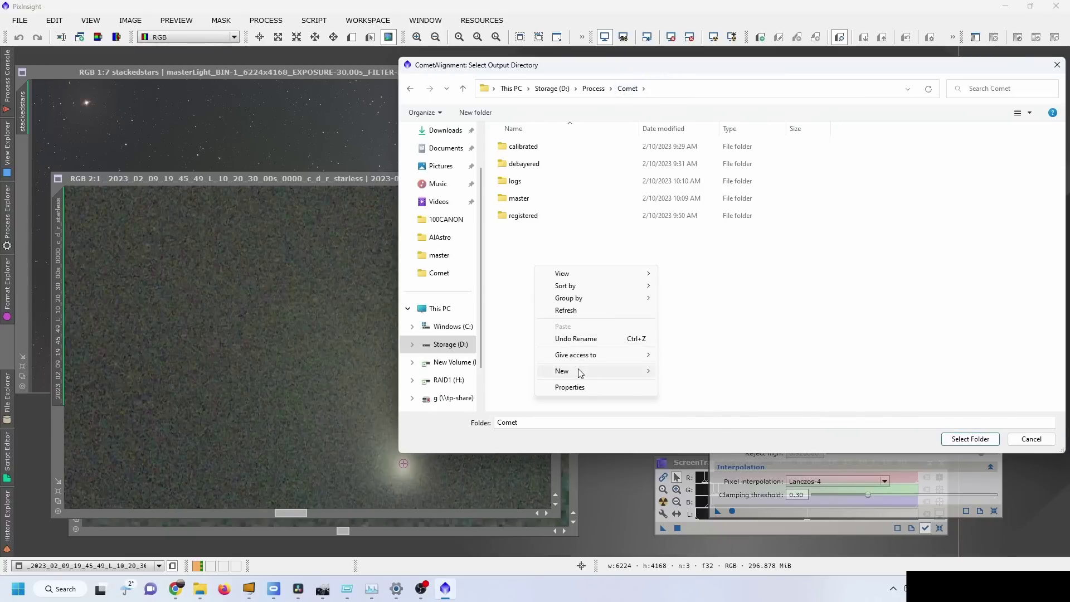
{"action": "mouse_move", "coordinate": [582, 371]}
{"action": "left_click", "coordinate": [667, 370]}
{"action": "type", "text": "CometAligned"}
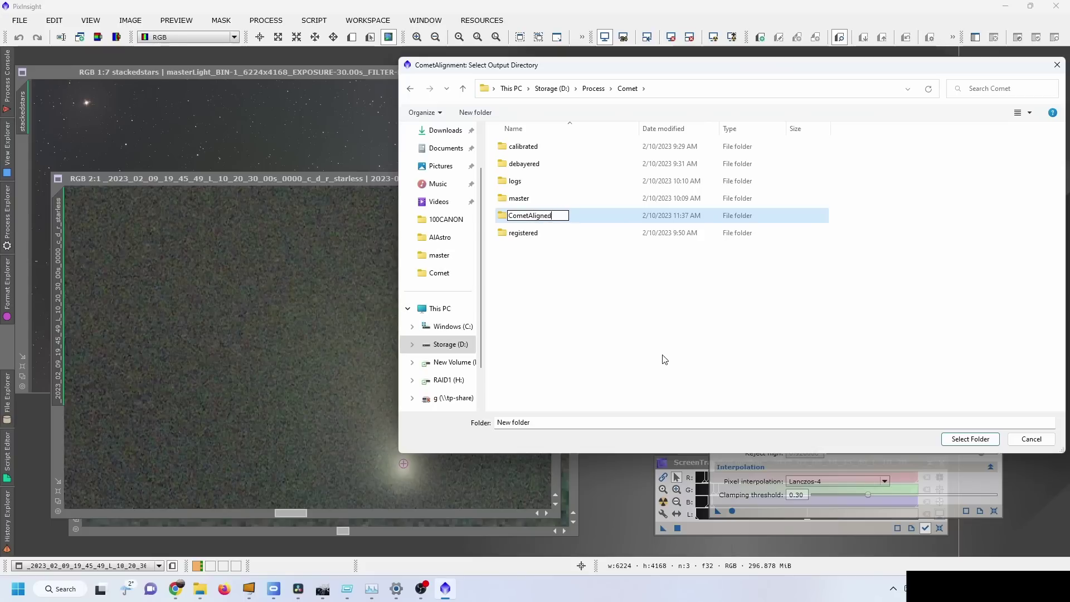
{"action": "key", "text": "Return"}
{"action": "left_click", "coordinate": [969, 439]}
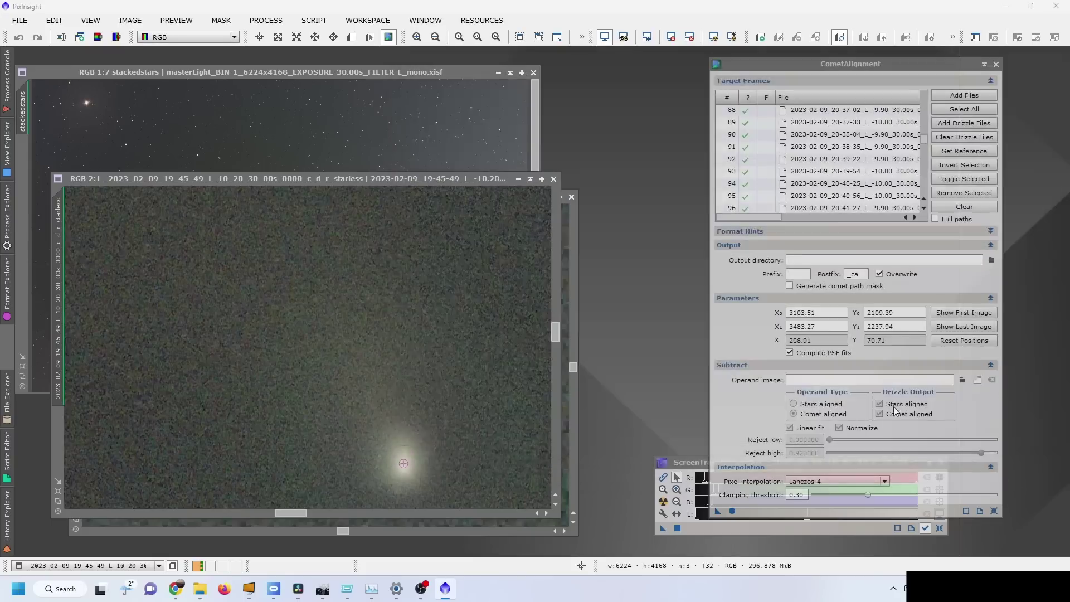
Apply comet alignment to all 194 frames, then close CometAlignment and both frame windows.
{"action": "left_click", "coordinate": [731, 511]}
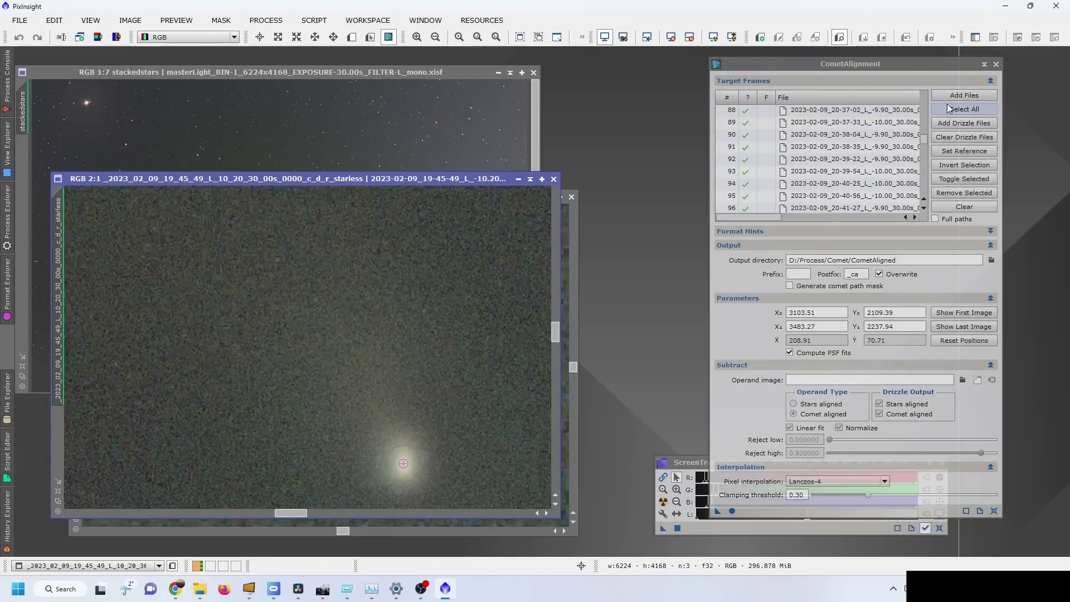
{"action": "left_click", "coordinate": [995, 63]}
{"action": "left_click", "coordinate": [554, 179]}
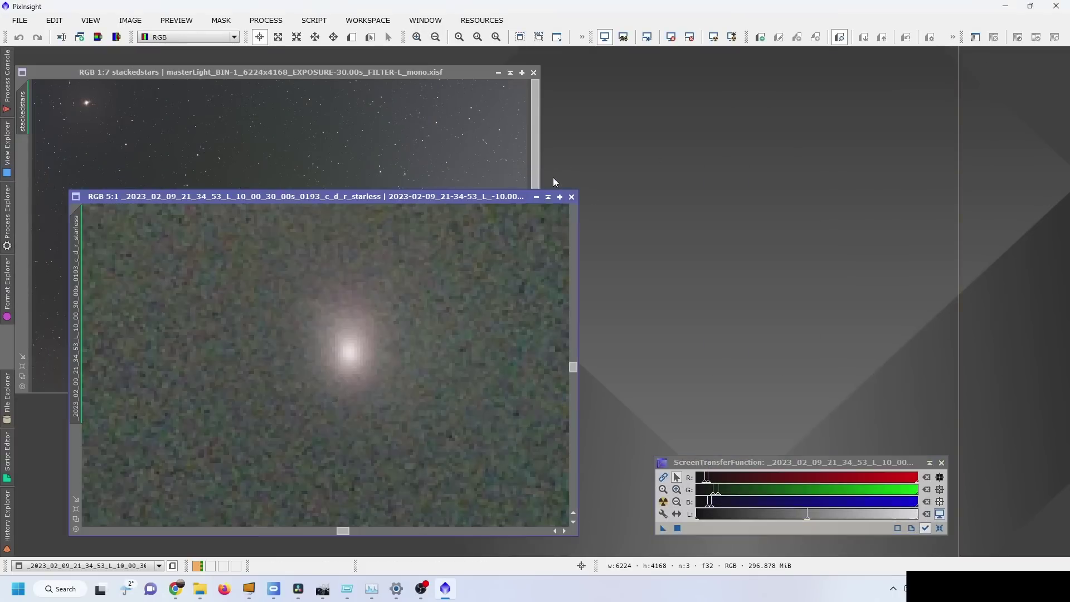
{"action": "left_click", "coordinate": [572, 198]}
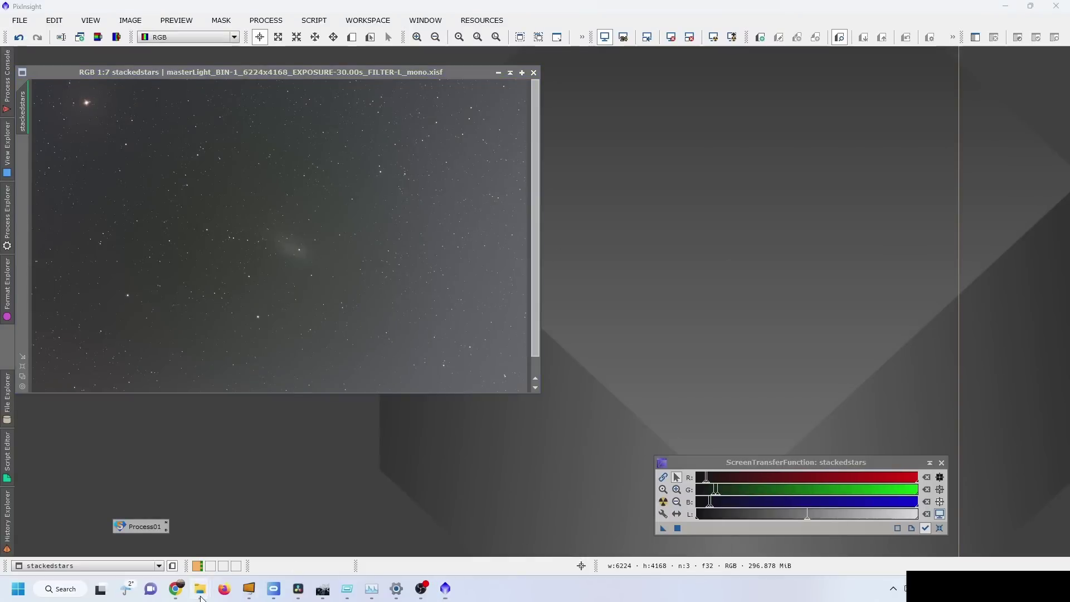
{"action": "mouse_move", "coordinate": [200, 589]}
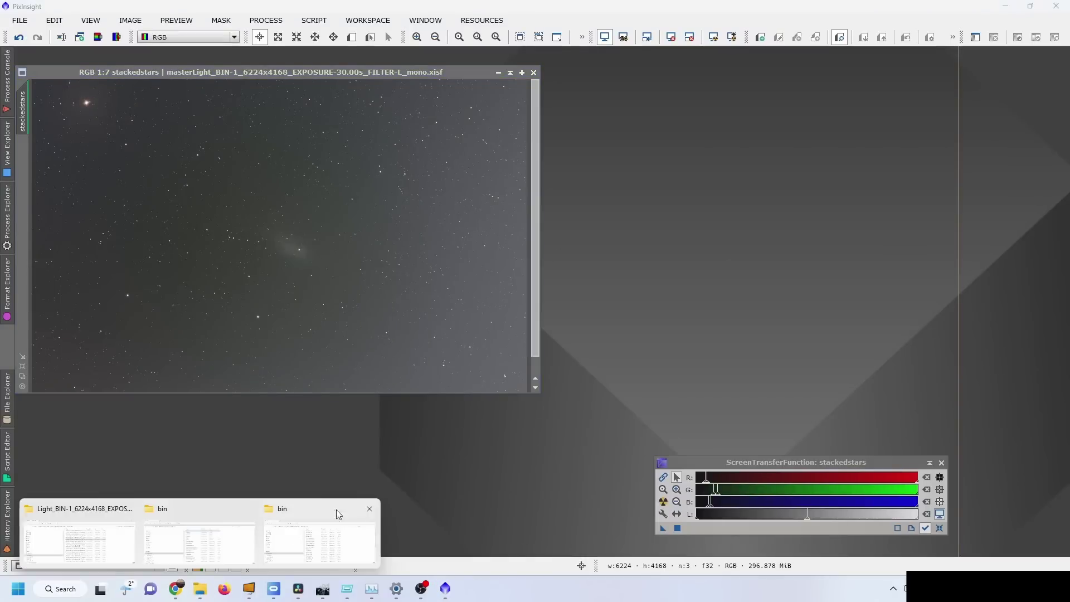
{"action": "left_click", "coordinate": [85, 552]}
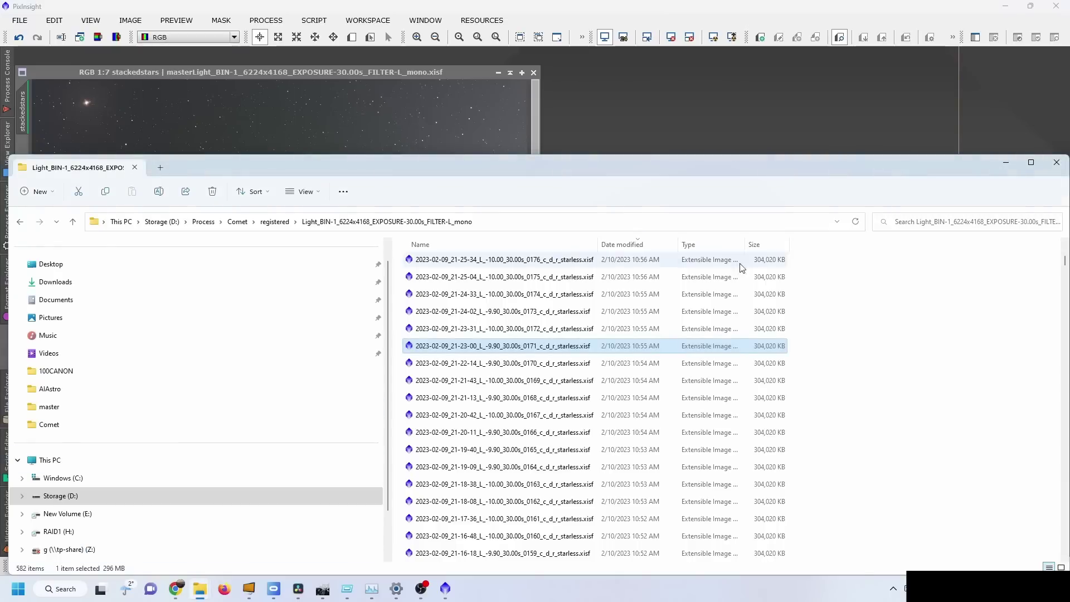
Open the 19-52-55 starless frame from the CometAligned folder in PixInsight.
{"action": "left_click", "coordinate": [274, 221]}
{"action": "left_click", "coordinate": [237, 221]}
{"action": "double_click", "coordinate": [432, 278]}
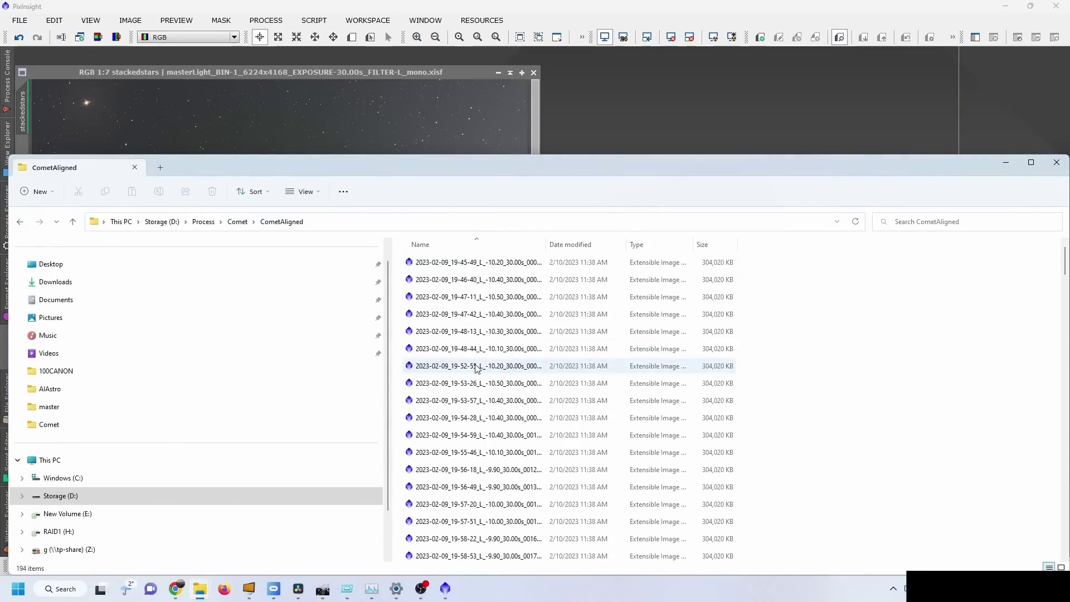
{"action": "left_click_drag", "start_coordinate": [476, 367], "coordinate": [638, 104]}
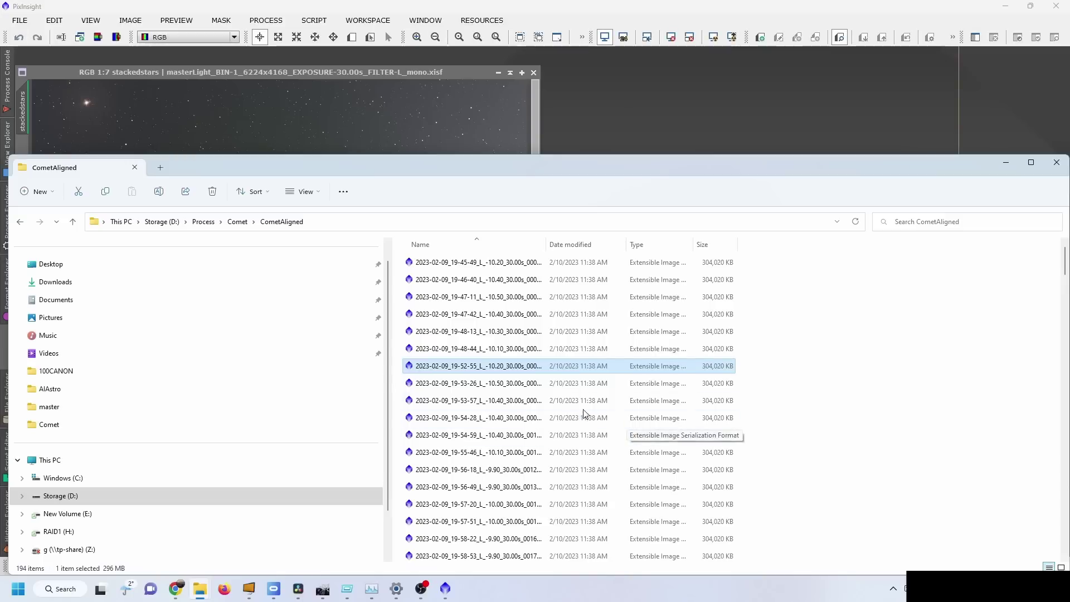
Open the 20-36-31 starless frame as well and move File Explorer down out of the way.
{"action": "scroll", "coordinate": [561, 396], "scroll_direction": "down", "scroll_amount": 20}
{"action": "scroll", "coordinate": [560, 397], "scroll_direction": "down", "scroll_amount": 2}
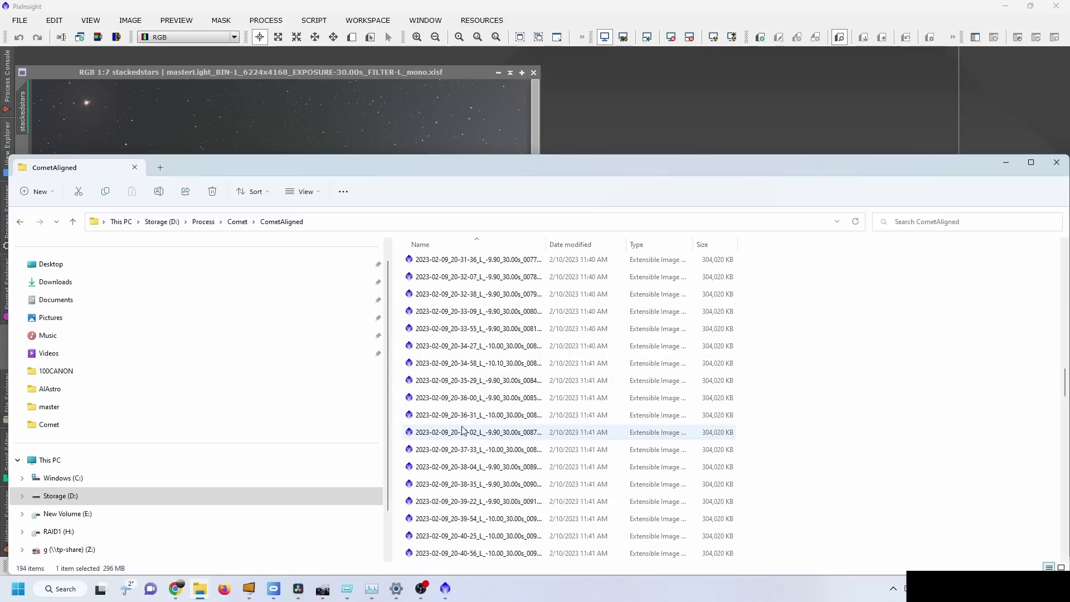
{"action": "left_click_drag", "start_coordinate": [449, 419], "coordinate": [805, 114]}
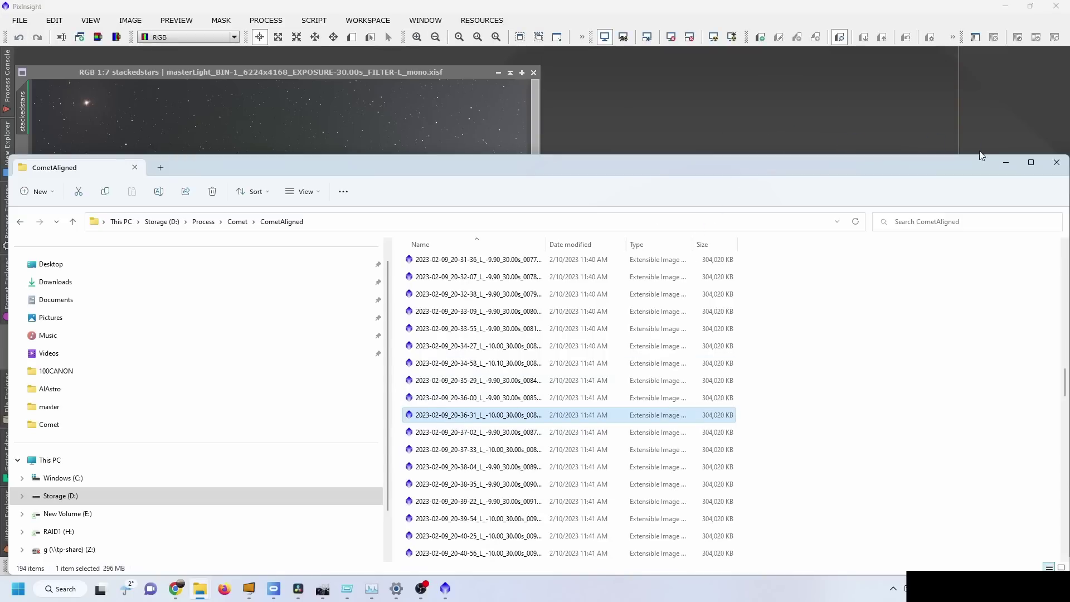
{"action": "left_click_drag", "start_coordinate": [968, 163], "coordinate": [957, 488]}
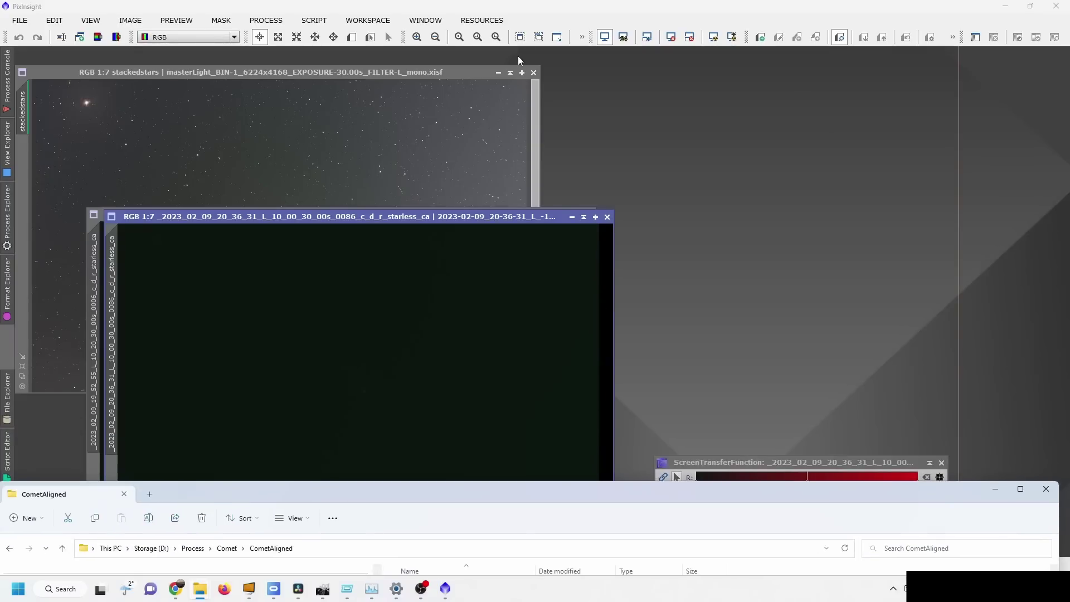
Auto-stretch the 20-36-31 and 19-52-55 frames, compare comet positions, then close both.
{"action": "left_click", "coordinate": [713, 37]}
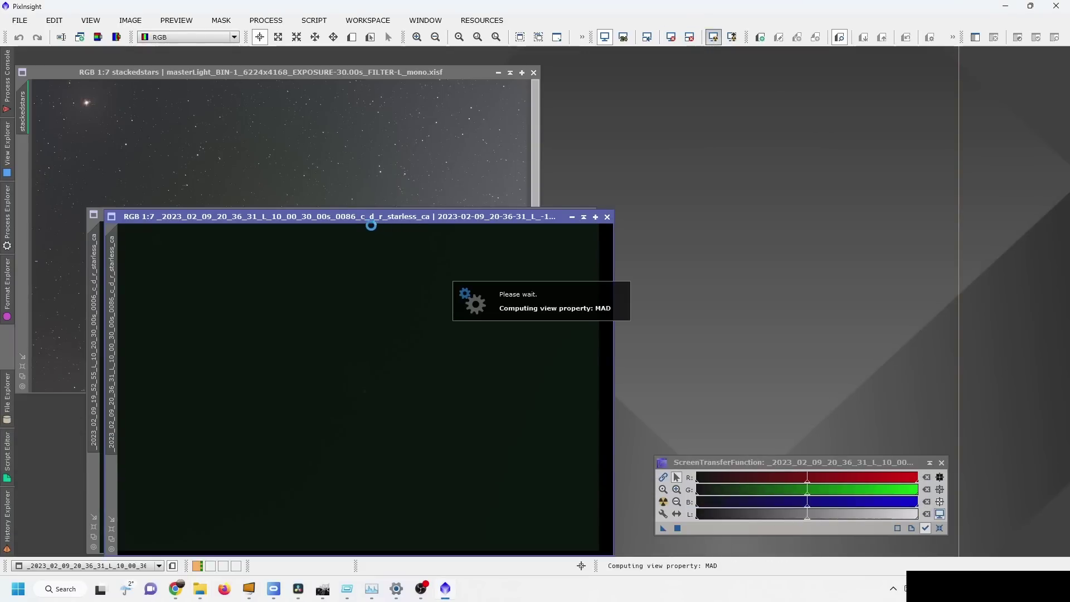
{"action": "left_click_drag", "start_coordinate": [342, 215], "coordinate": [701, 138]}
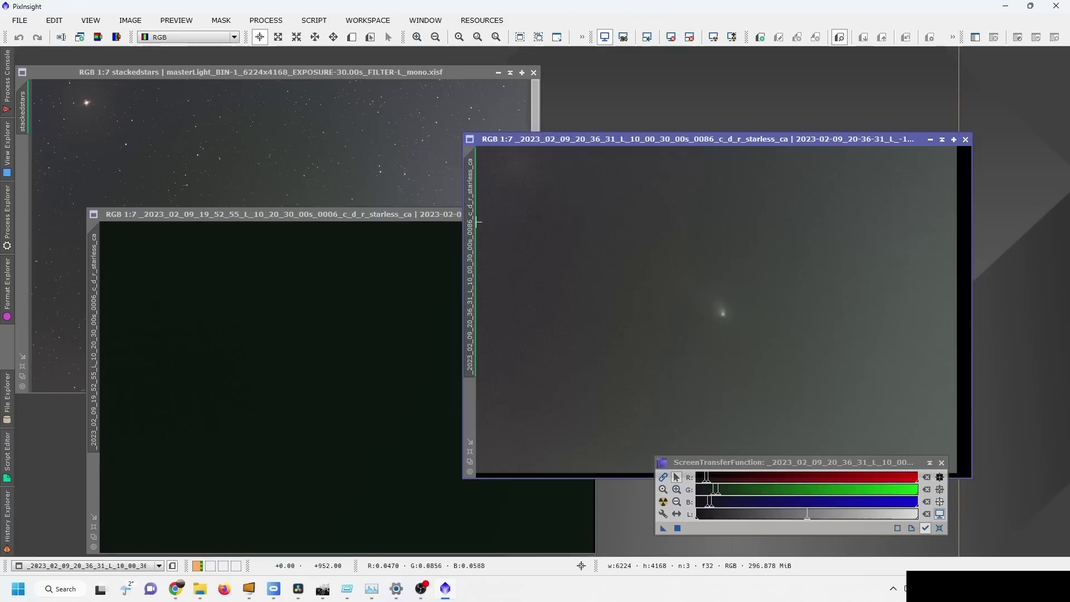
{"action": "left_click", "coordinate": [293, 223]}
{"action": "left_click", "coordinate": [714, 37]}
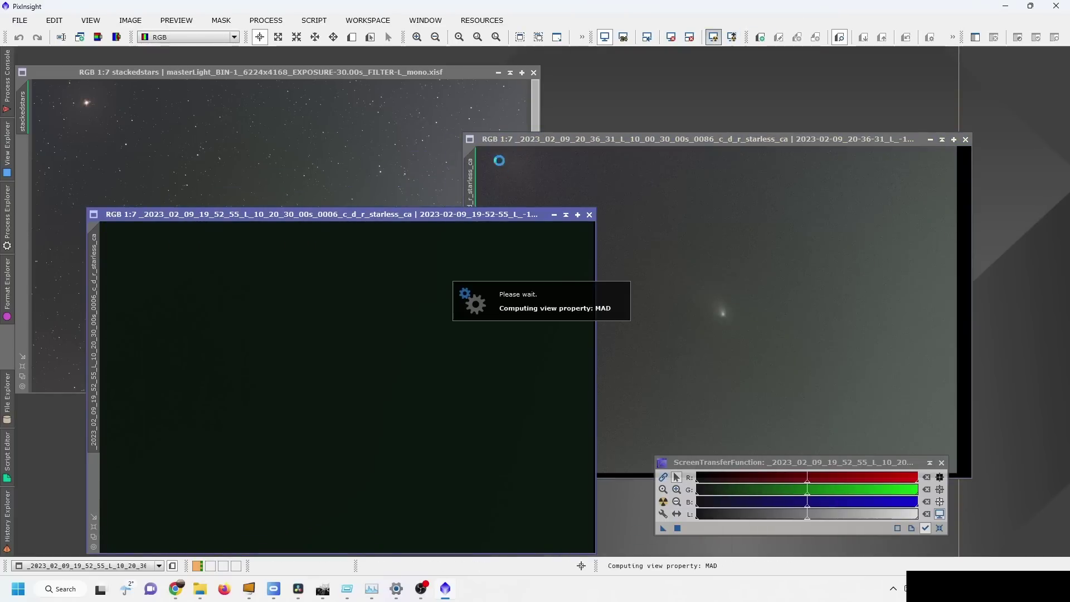
{"action": "left_click_drag", "start_coordinate": [403, 219], "coordinate": [543, 119]}
{"action": "left_click", "coordinate": [734, 119]}
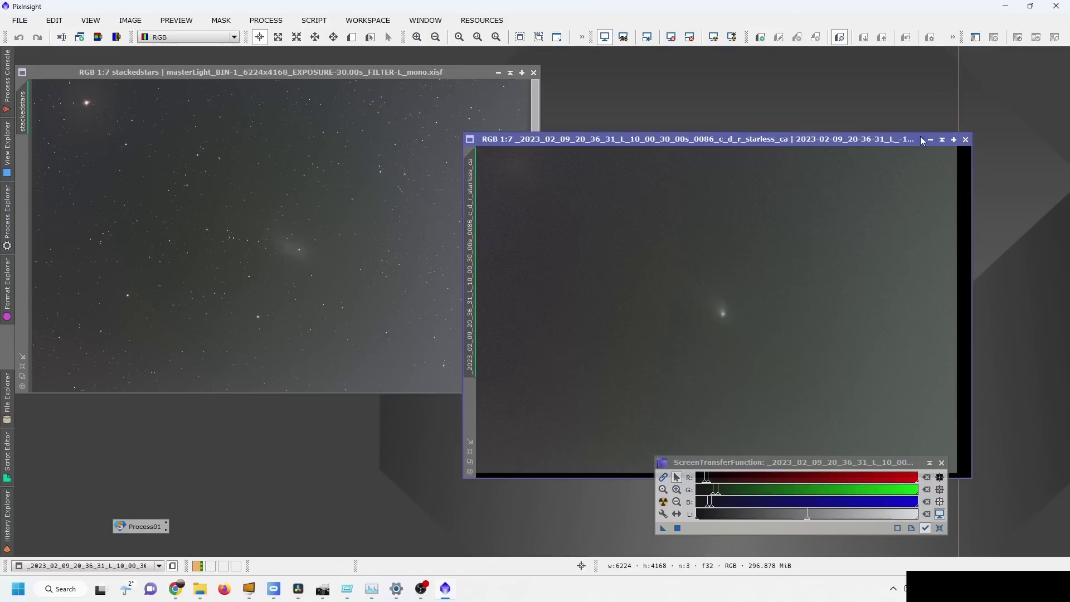
{"action": "left_click", "coordinate": [966, 140]}
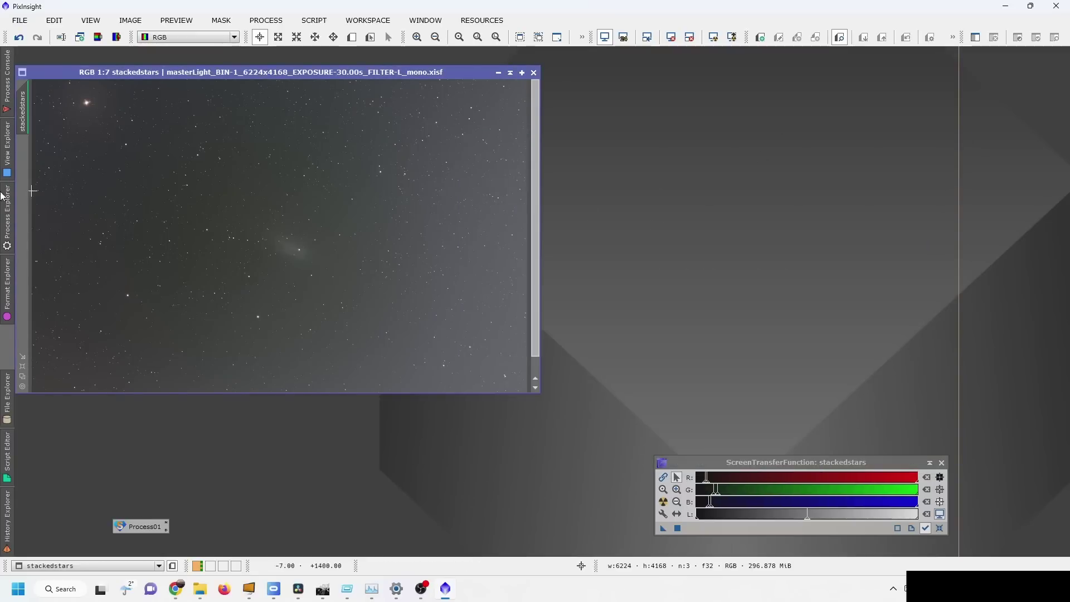
Open the ImageIntegration tool from the full Process Explorer list.
{"action": "left_click", "coordinate": [7, 217]}
{"action": "scroll", "coordinate": [109, 309], "scroll_direction": "down", "scroll_amount": 5}
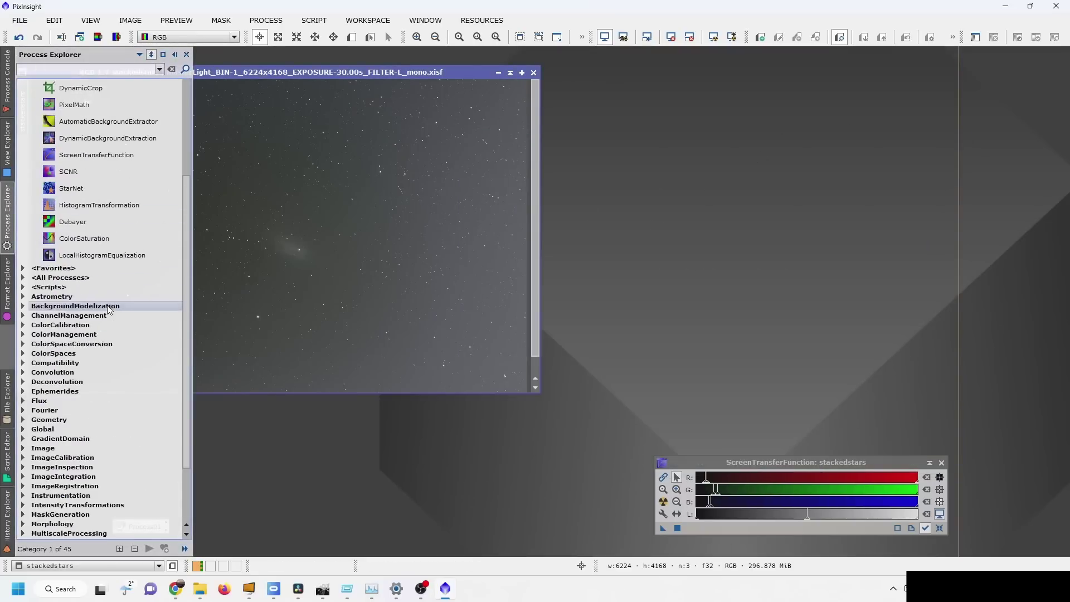
{"action": "left_click", "coordinate": [22, 277]}
{"action": "scroll", "coordinate": [35, 306], "scroll_direction": "down", "scroll_amount": 10}
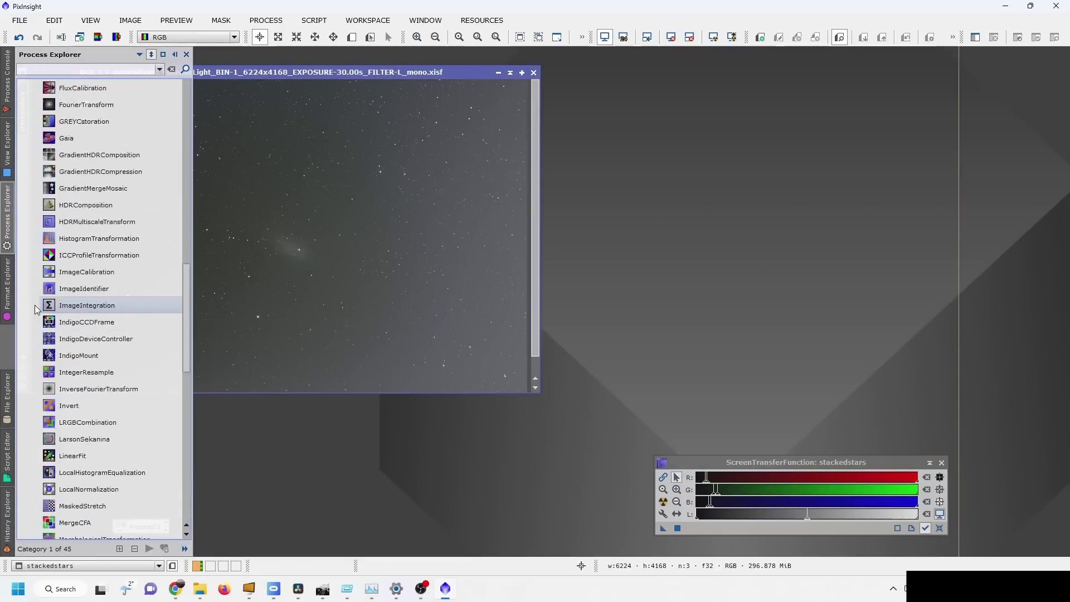
{"action": "scroll", "coordinate": [35, 306], "scroll_direction": "down", "scroll_amount": 3}
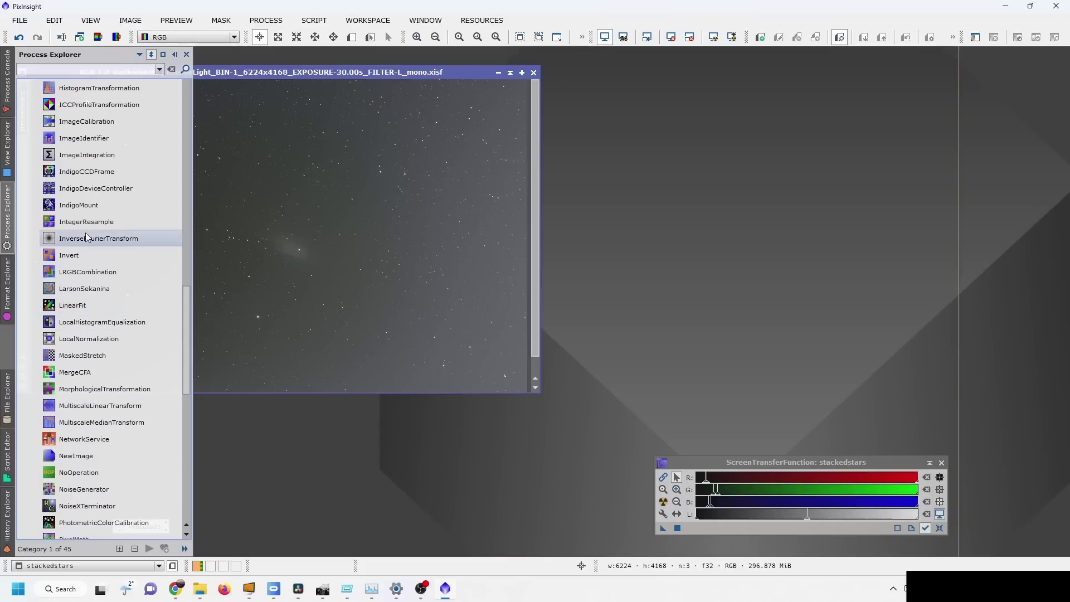
{"action": "scroll", "coordinate": [86, 217], "scroll_direction": "up", "scroll_amount": 1}
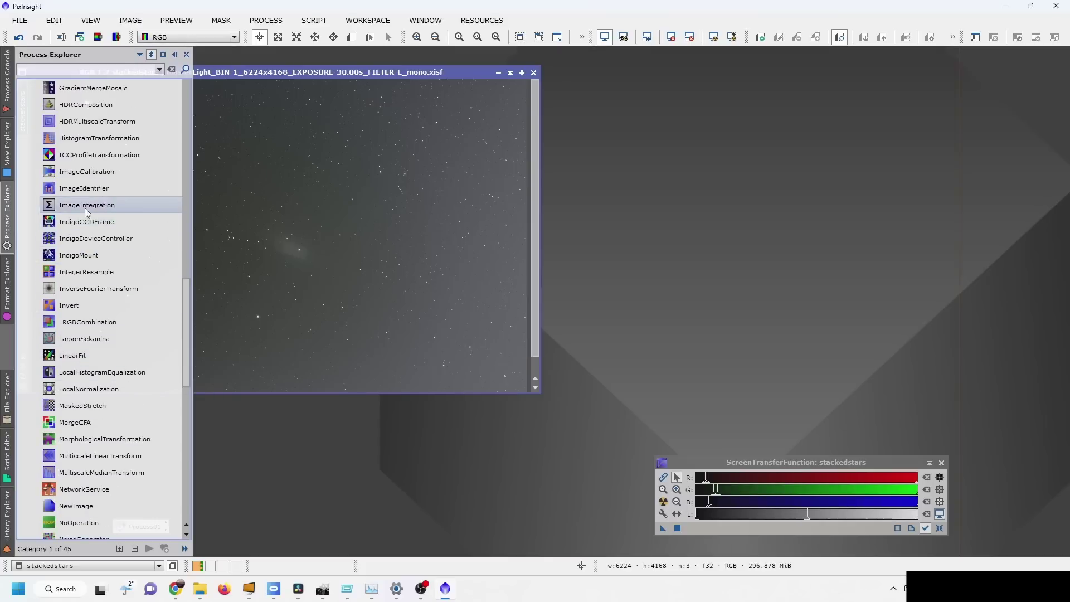
{"action": "double_click", "coordinate": [86, 206]}
Add every frame in the CometAligned folder as ImageIntegration input images.
{"action": "left_click", "coordinate": [986, 63]}
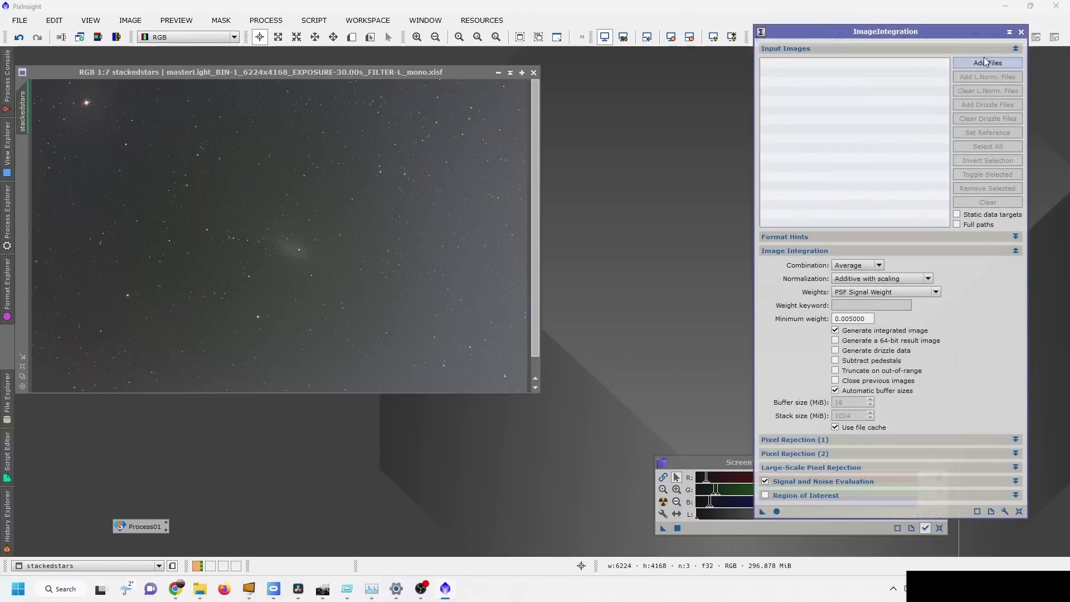
{"action": "left_click", "coordinate": [665, 56]}
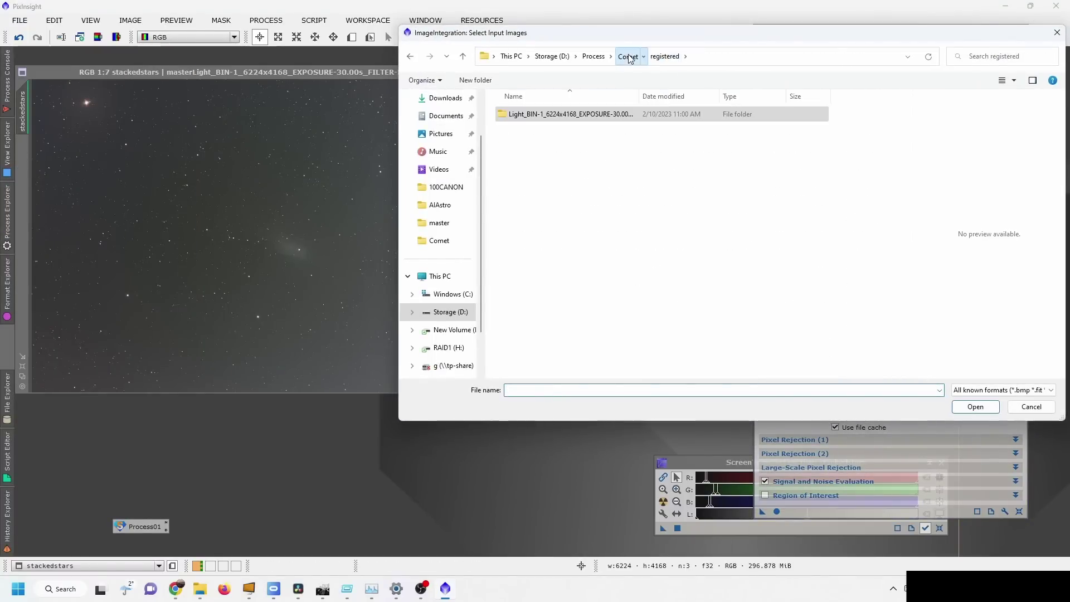
{"action": "left_click", "coordinate": [627, 56]}
{"action": "double_click", "coordinate": [548, 131]}
{"action": "left_click", "coordinate": [551, 149]}
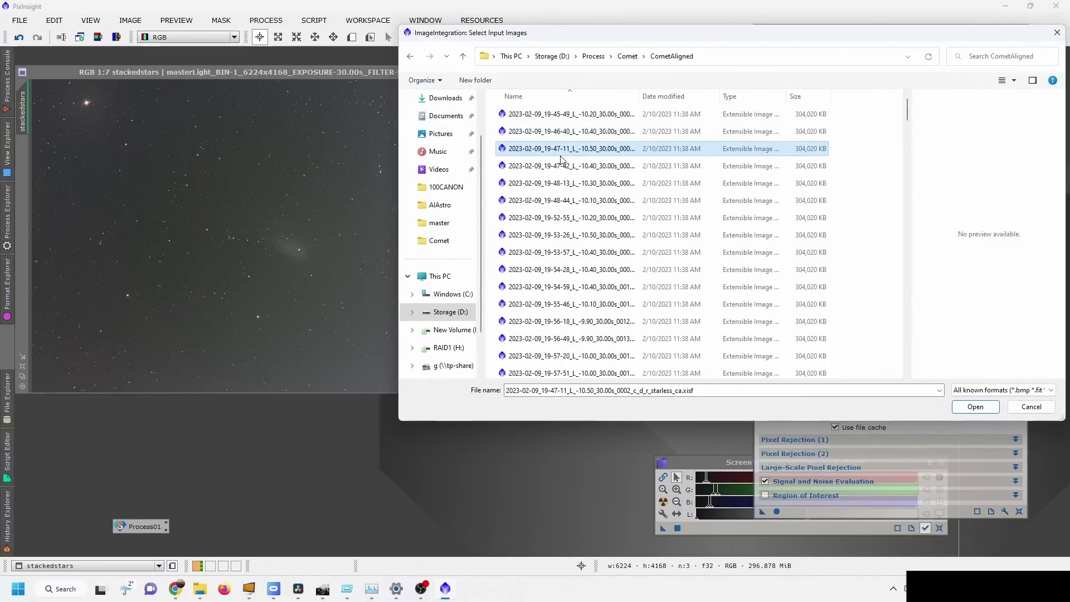
{"action": "key", "text": "ctrl+a"}
{"action": "left_click", "coordinate": [974, 408]}
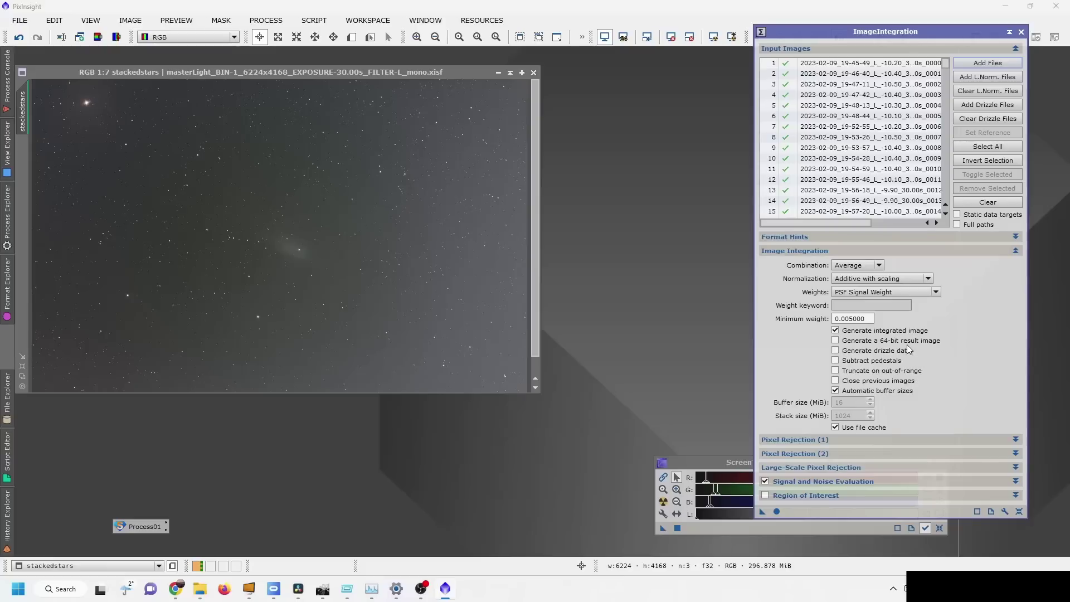
Keep Average combination, set No normalization and equal weights, and disable signal and noise evaluation.
{"action": "left_click", "coordinate": [858, 265]}
{"action": "left_click", "coordinate": [941, 266]}
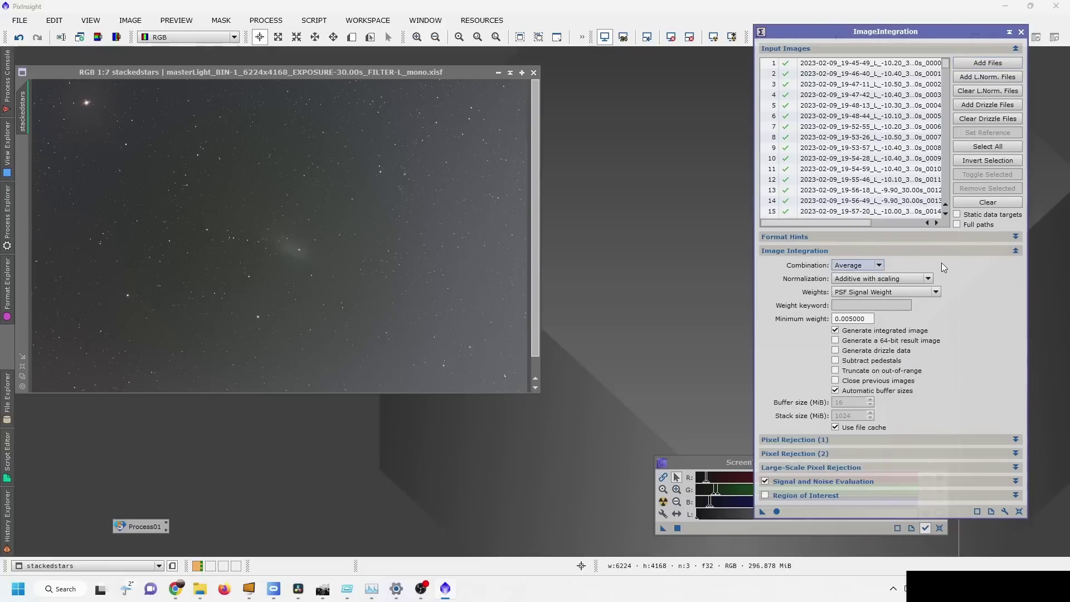
{"action": "left_click", "coordinate": [912, 278]}
{"action": "left_click", "coordinate": [867, 288]}
{"action": "left_click", "coordinate": [870, 280]}
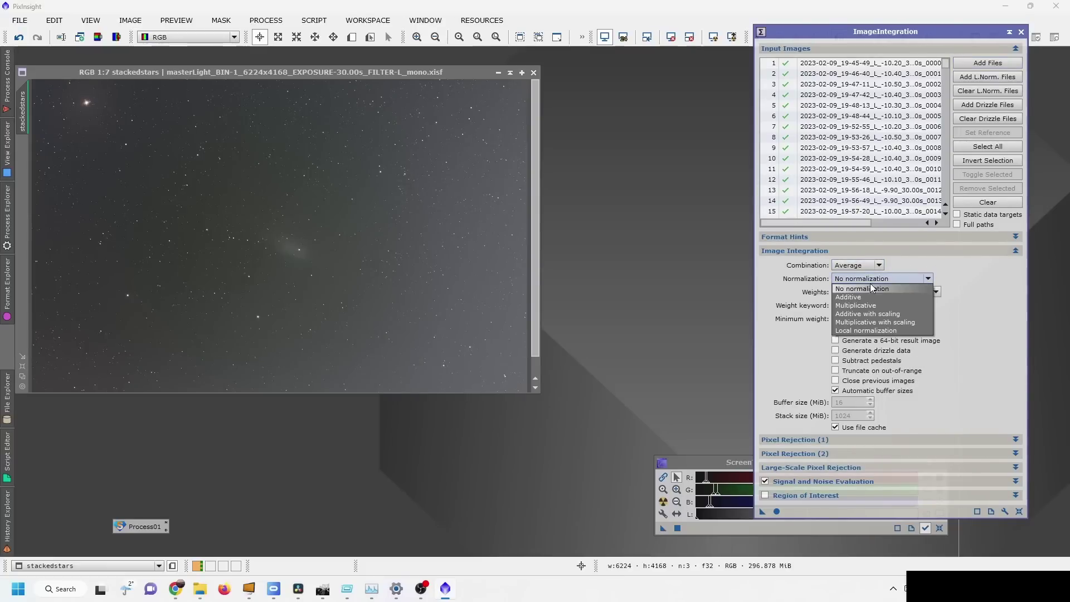
{"action": "left_click", "coordinate": [870, 289]}
{"action": "left_click", "coordinate": [865, 292]}
{"action": "left_click", "coordinate": [855, 302]}
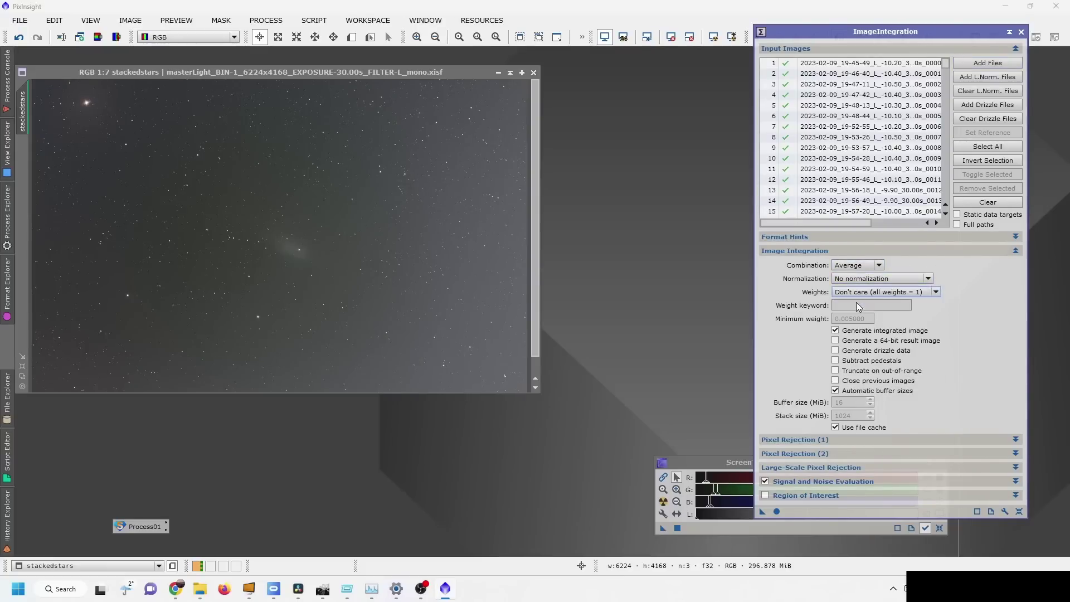
{"action": "left_click", "coordinate": [764, 481]}
Review the pixel rejection sections and run the integration, producing the integration_DBE comet stack.
{"action": "left_click", "coordinate": [810, 467]}
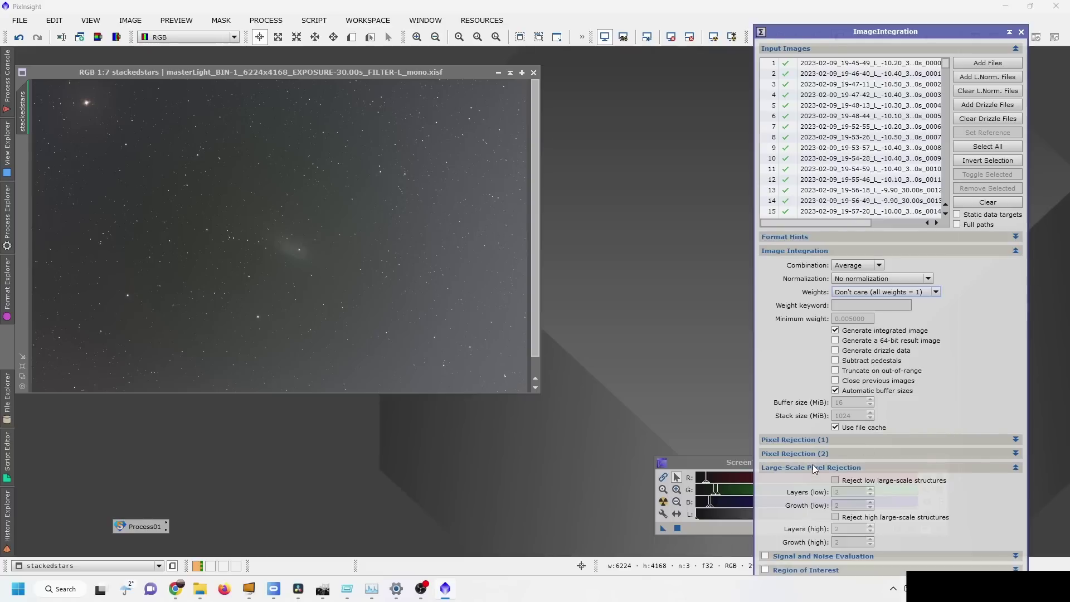
{"action": "left_click", "coordinate": [813, 467]}
{"action": "left_click", "coordinate": [808, 440]}
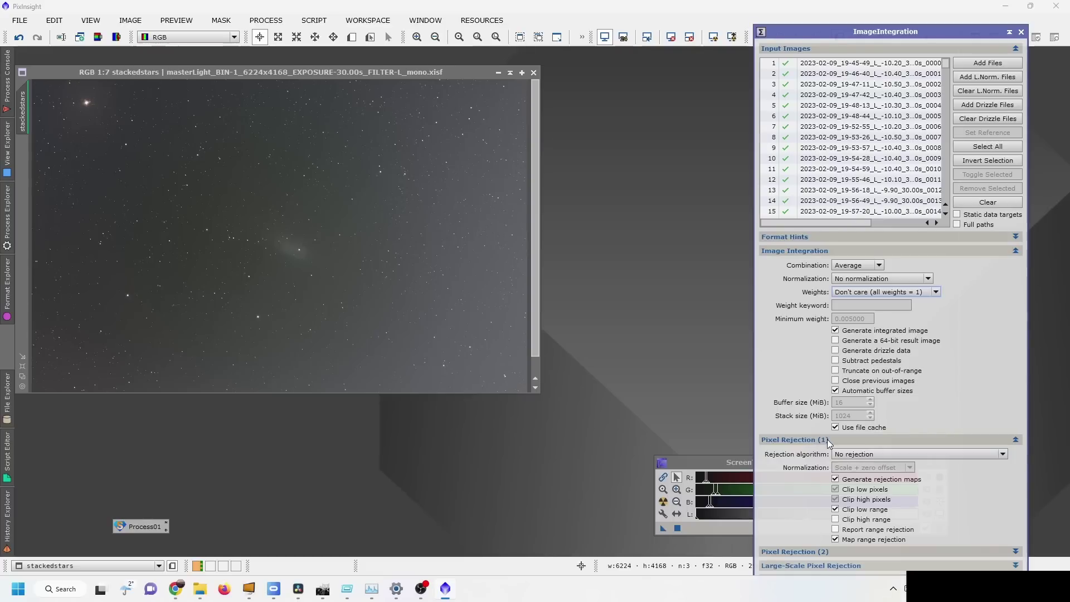
{"action": "left_click", "coordinate": [826, 439]}
{"action": "left_click", "coordinate": [824, 453]}
{"action": "left_click", "coordinate": [825, 455]}
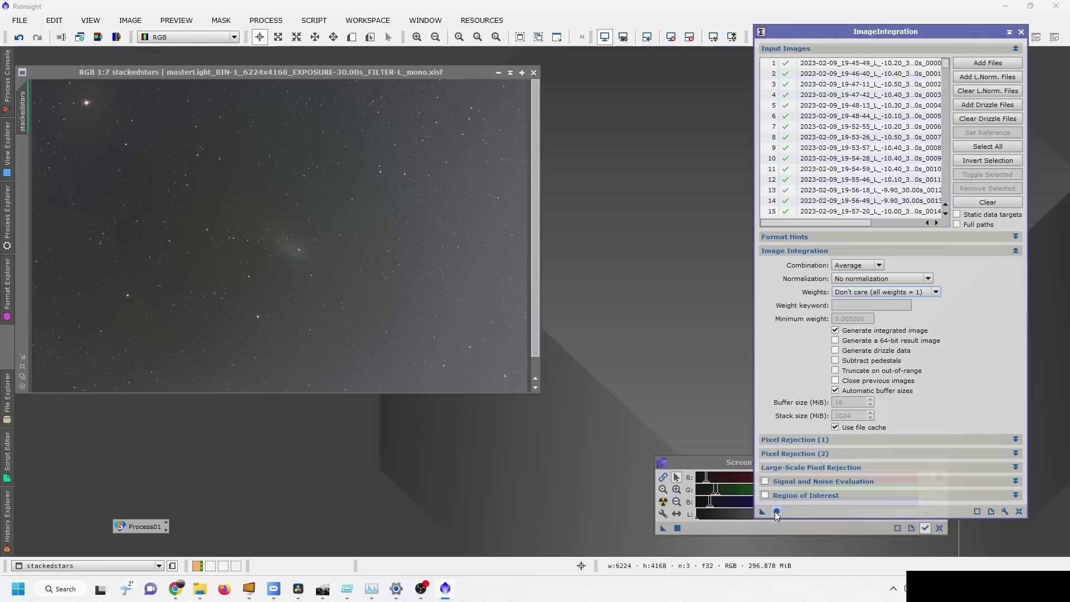
{"action": "left_click", "coordinate": [776, 511]}
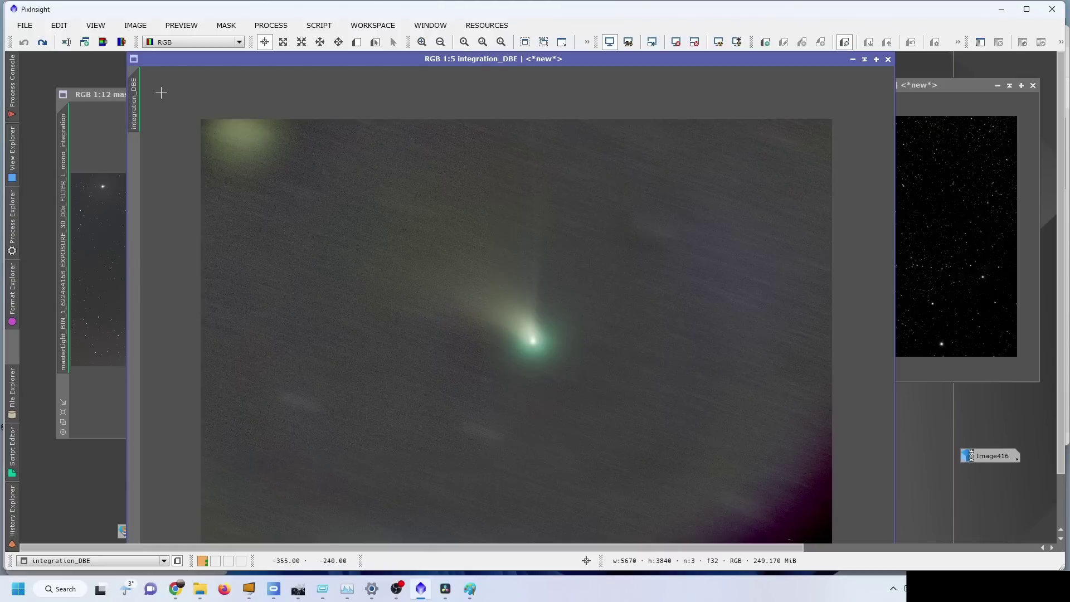
Place integration_DBE to the right and masterLight upper left, switching between them to compare.
{"action": "left_click_drag", "start_coordinate": [299, 58], "coordinate": [447, 62]}
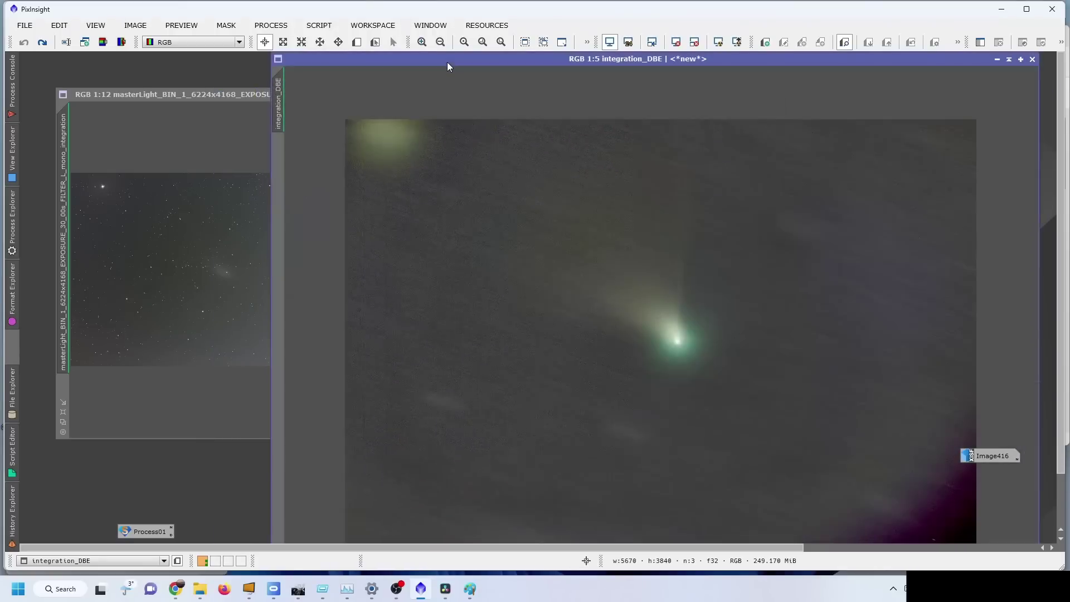
{"action": "left_click_drag", "start_coordinate": [209, 95], "coordinate": [172, 59]}
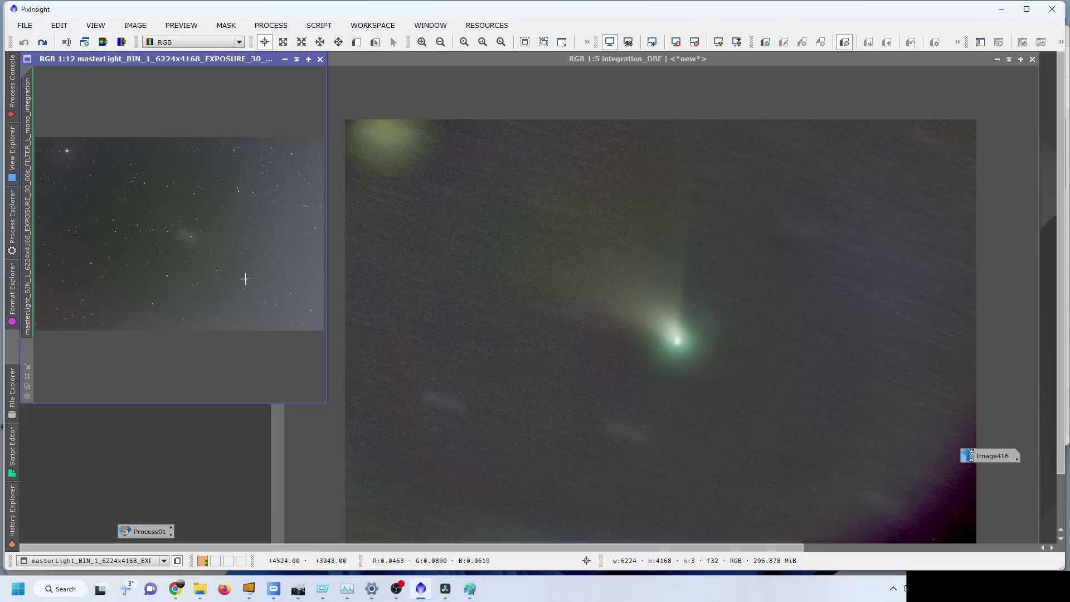
{"action": "left_click", "coordinate": [736, 362]}
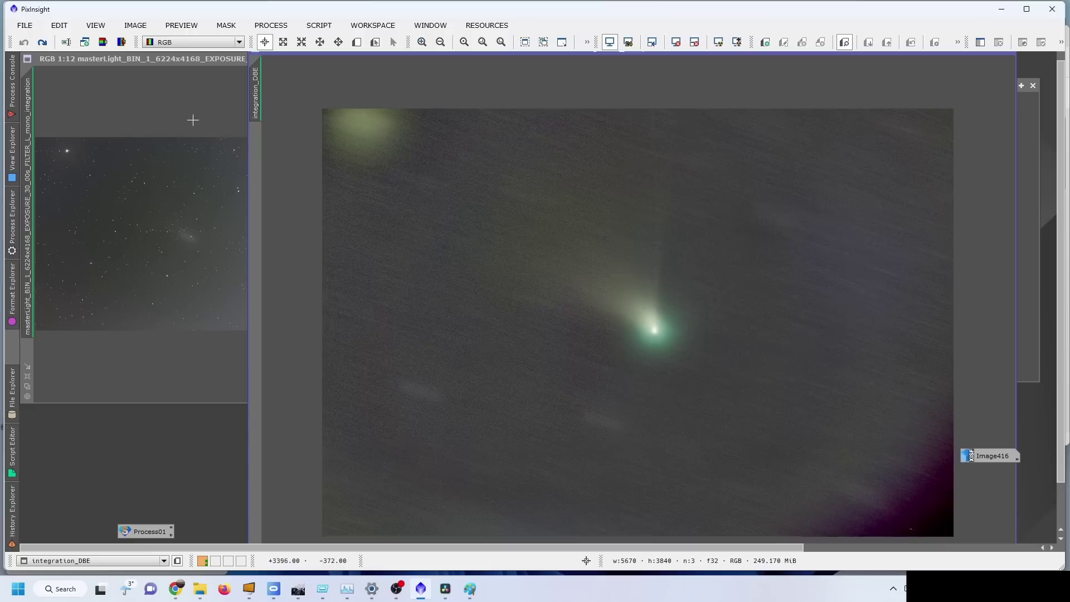
{"action": "left_click", "coordinate": [120, 58]}
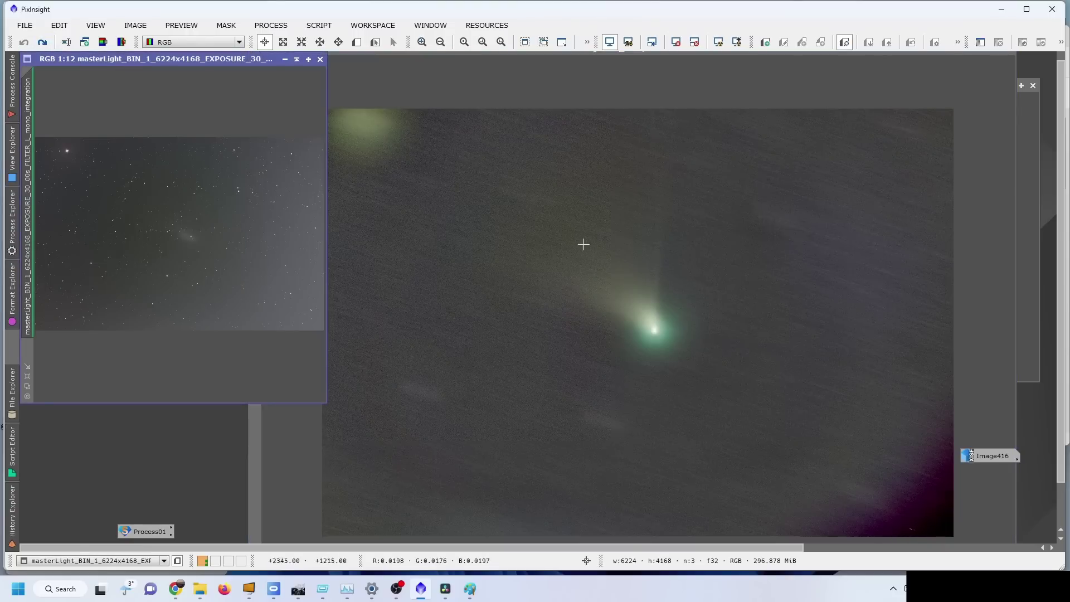
{"action": "left_click", "coordinate": [478, 75]}
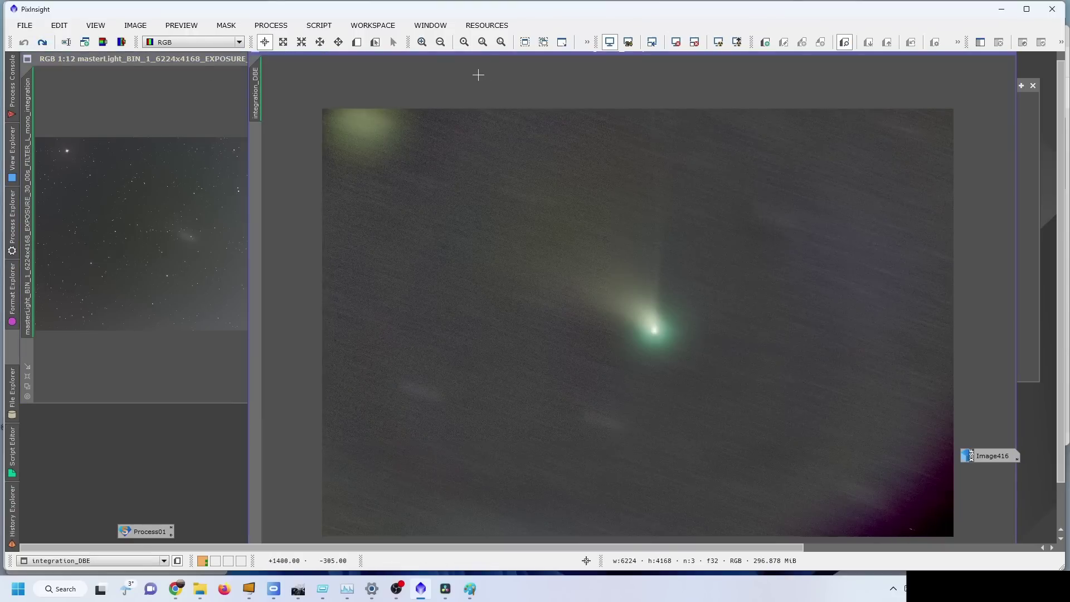
{"action": "left_click", "coordinate": [42, 43]}
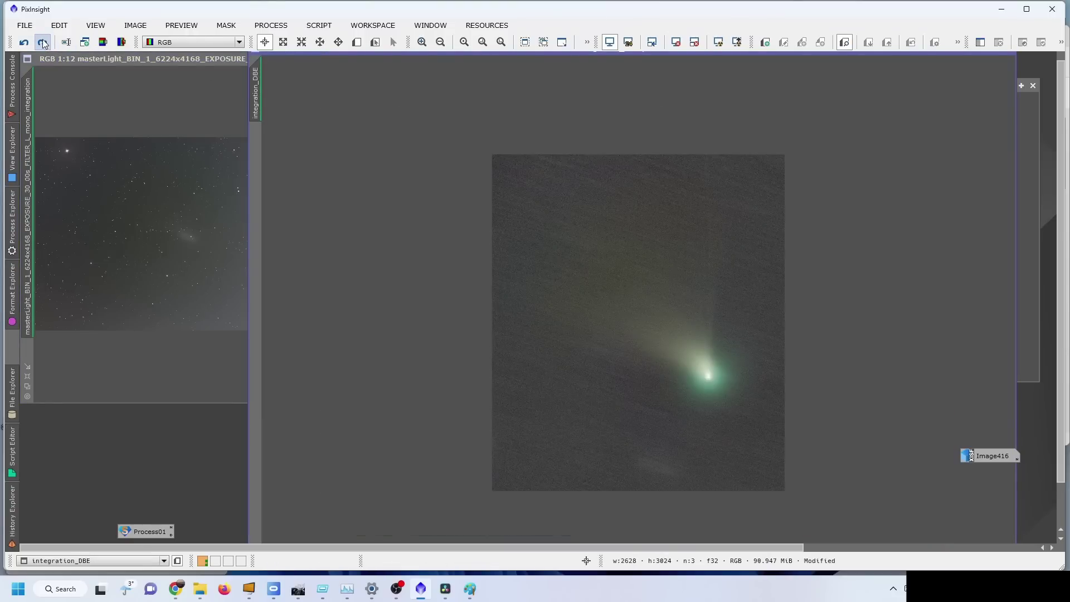
{"action": "left_click", "coordinate": [43, 43]}
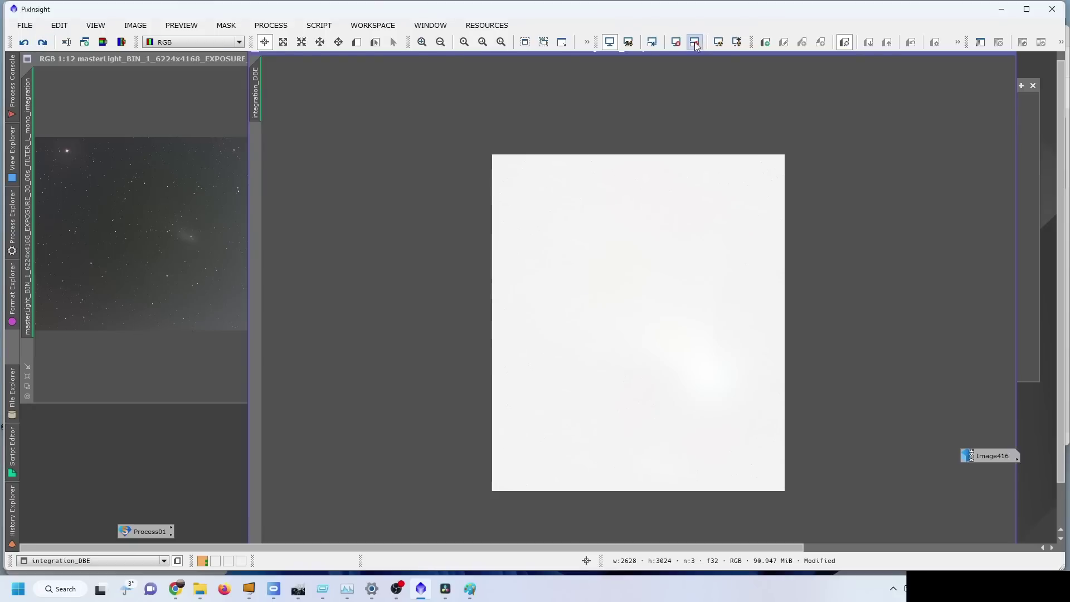
{"action": "left_click", "coordinate": [695, 44]}
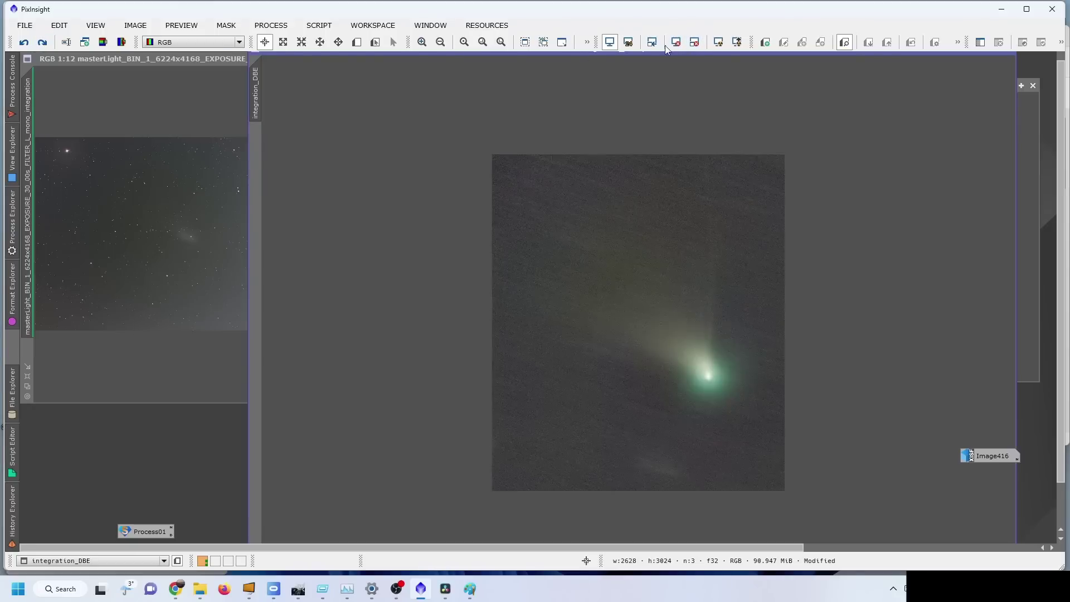
{"action": "left_click", "coordinate": [43, 48]}
{"action": "left_click", "coordinate": [43, 44]}
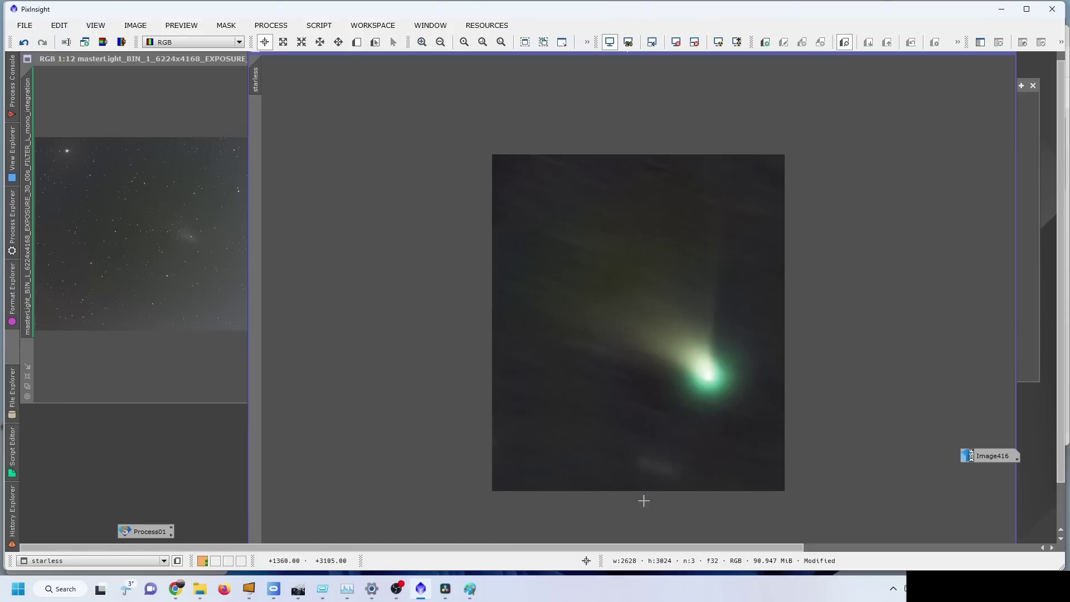
{"action": "left_click", "coordinate": [24, 43]}
{"action": "left_click", "coordinate": [23, 44]}
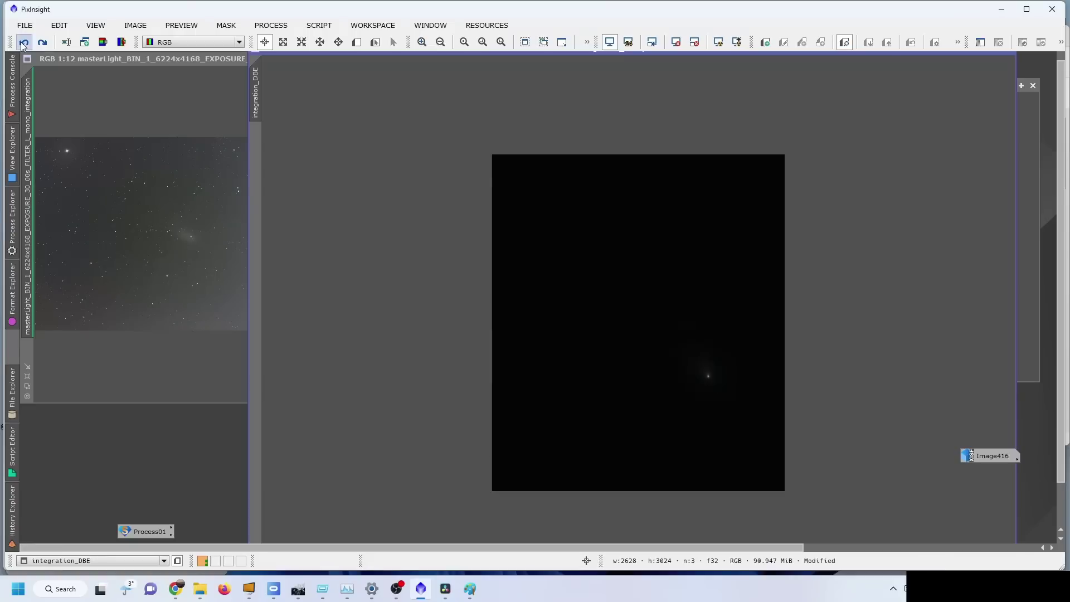
{"action": "left_click", "coordinate": [40, 44]}
{"action": "left_click", "coordinate": [24, 43]}
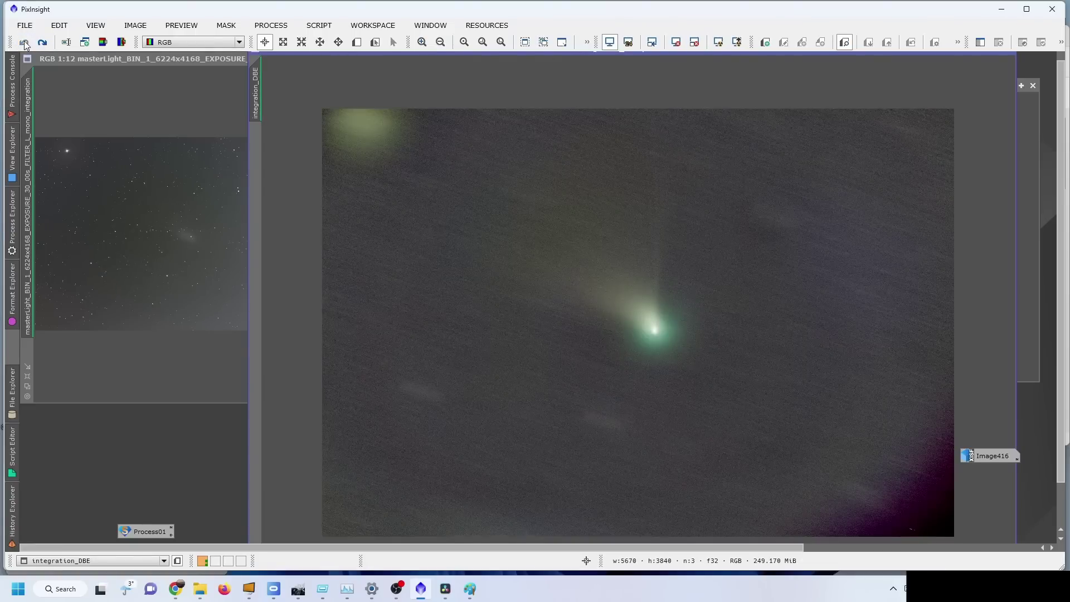
{"action": "left_click", "coordinate": [42, 44]}
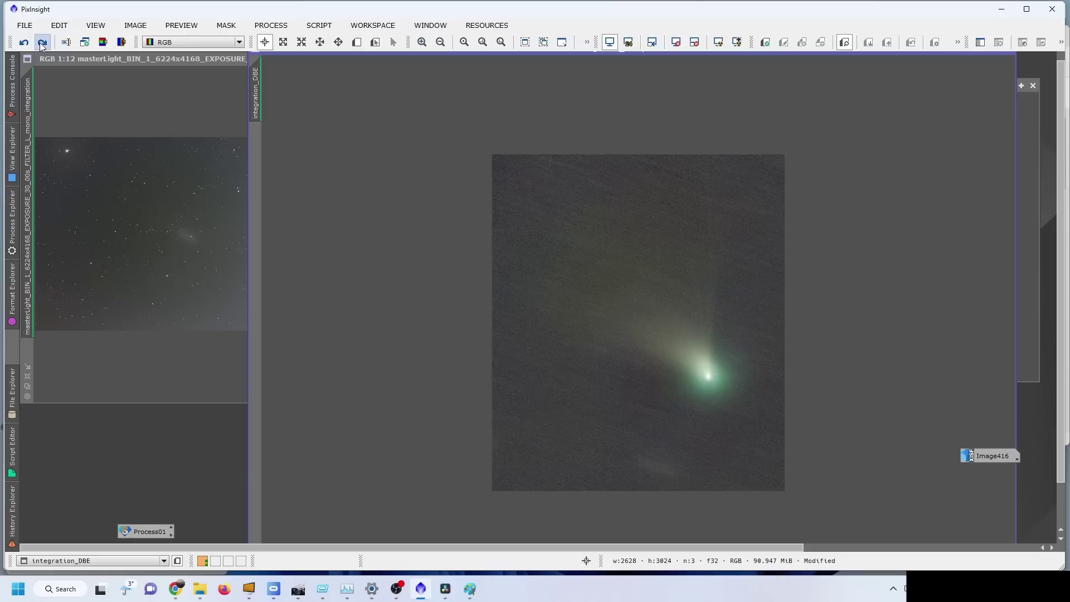
{"action": "left_click", "coordinate": [43, 44]}
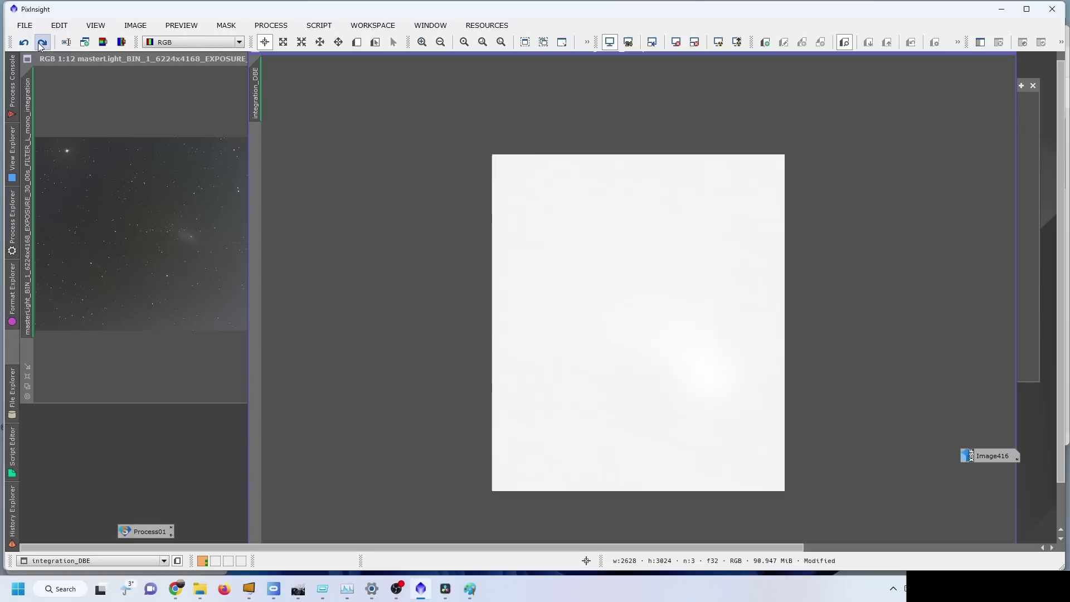
{"action": "left_click", "coordinate": [675, 43]}
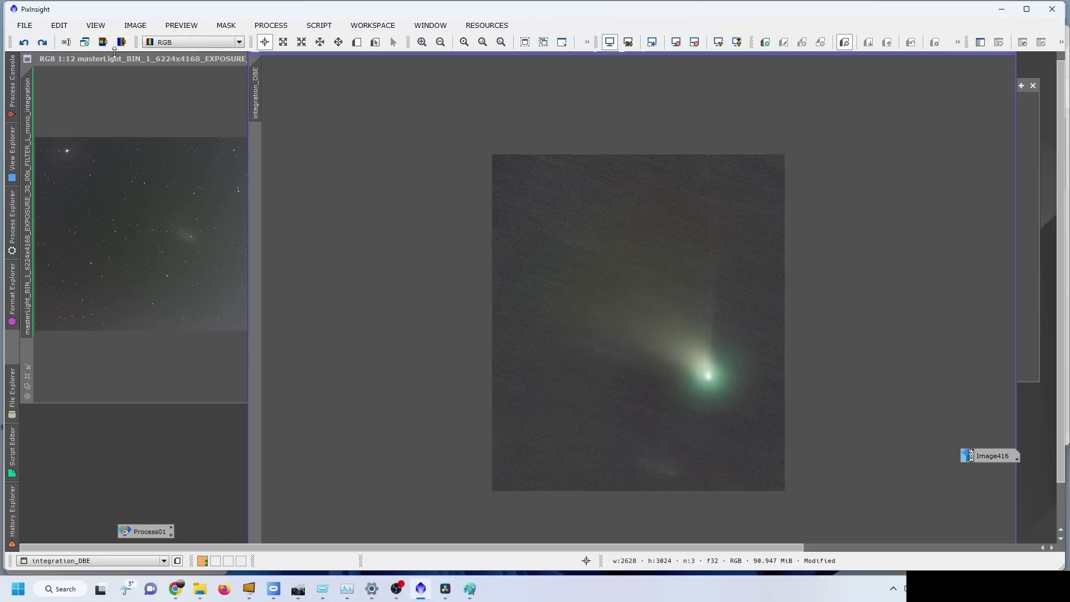
{"action": "left_click", "coordinate": [42, 44]}
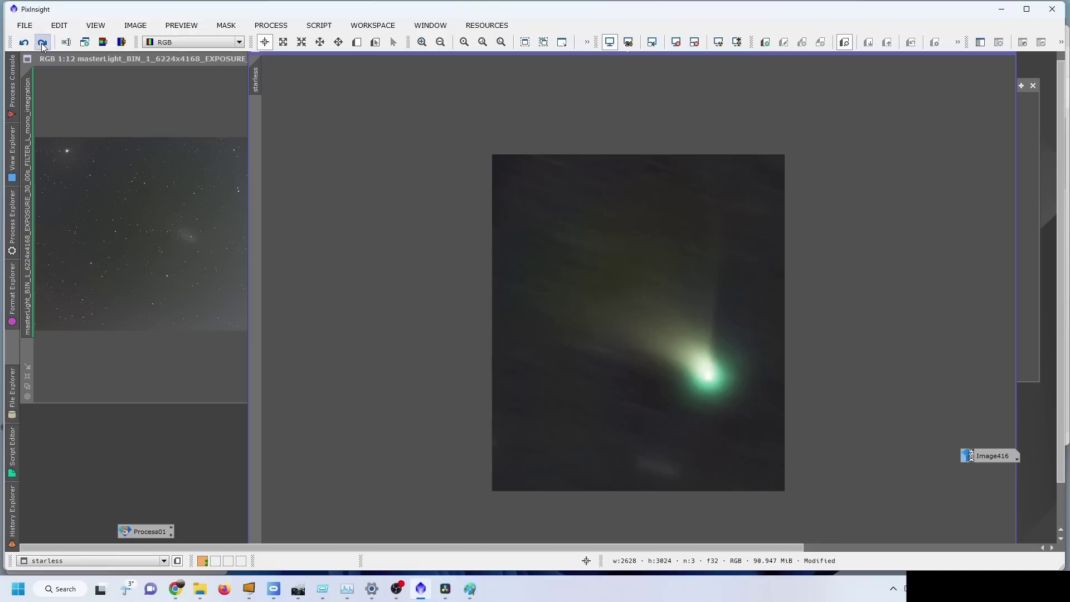
Bring the masterLight star stack forward, enlarge its window and reposition it near the top.
{"action": "left_click", "coordinate": [140, 65]}
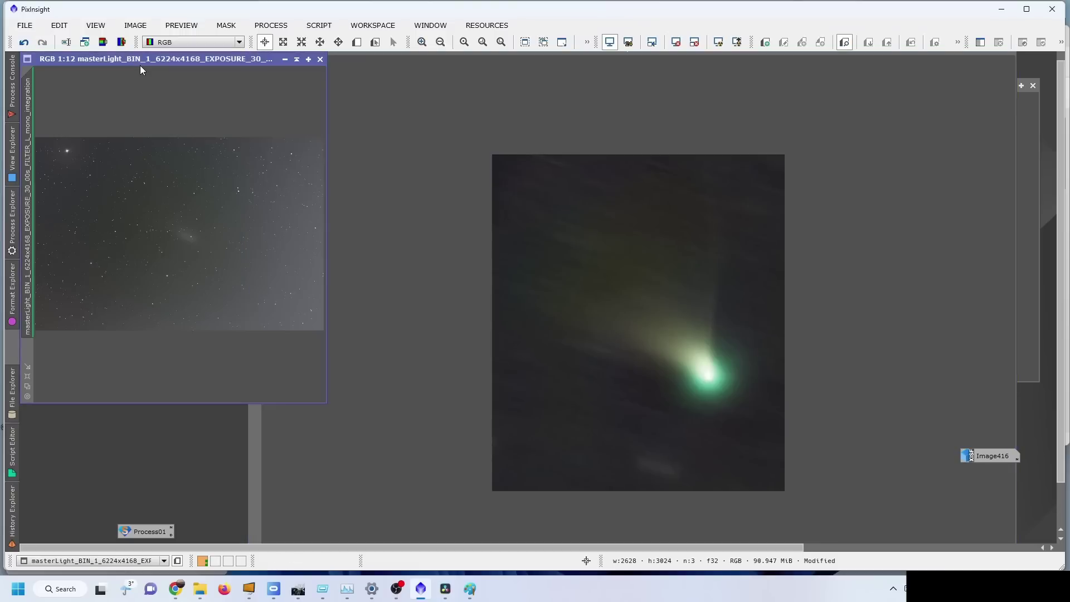
{"action": "left_click_drag", "start_coordinate": [139, 62], "coordinate": [392, 114]}
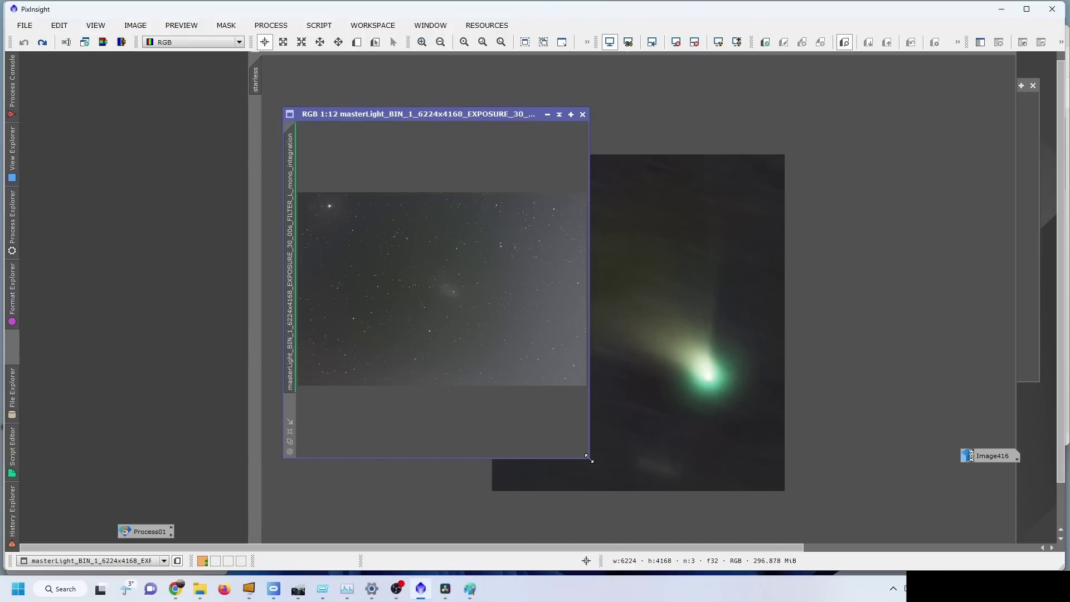
{"action": "left_click_drag", "start_coordinate": [588, 457], "coordinate": [939, 526]}
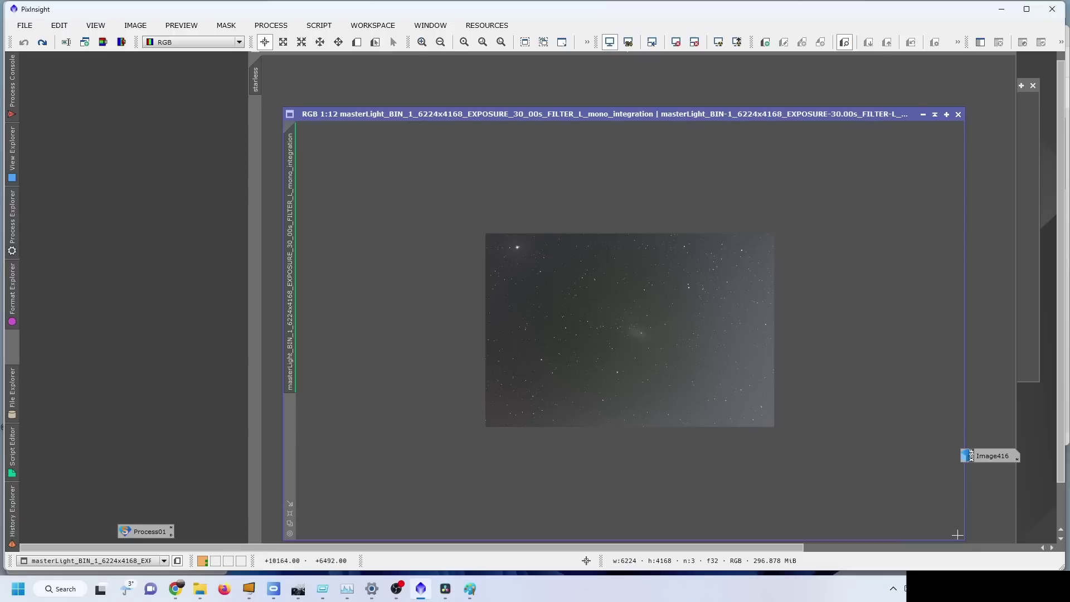
{"action": "left_click_drag", "start_coordinate": [570, 101], "coordinate": [532, 76]}
{"action": "scroll", "coordinate": [547, 162], "scroll_direction": "up", "scroll_amount": 6}
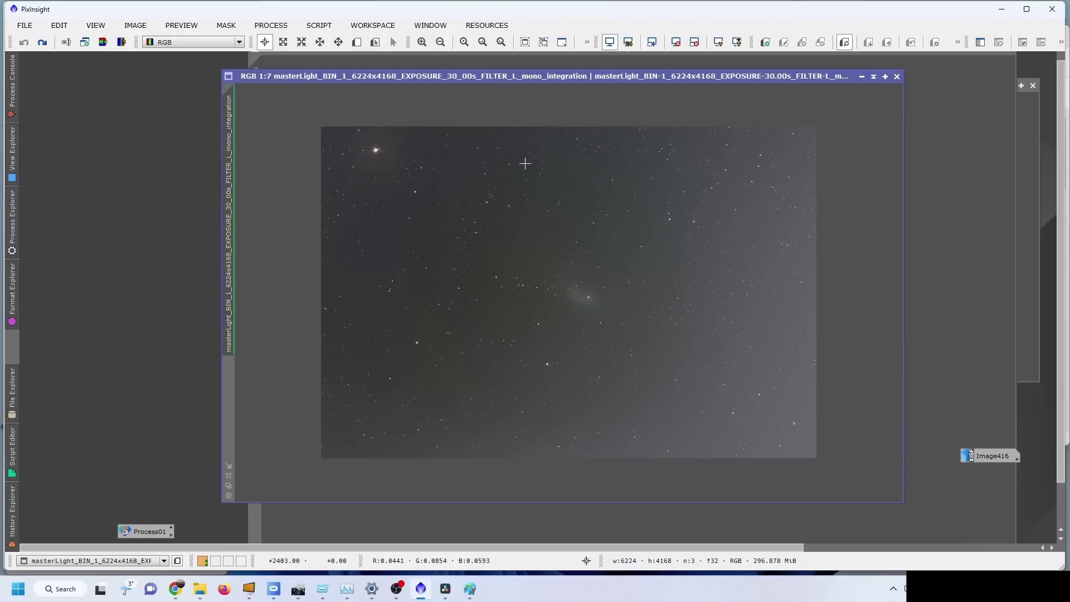
Redo the later processing steps on the star stack, now stackedstars, checking it with Auto STF.
{"action": "left_click", "coordinate": [44, 44]}
{"action": "left_click", "coordinate": [43, 43]}
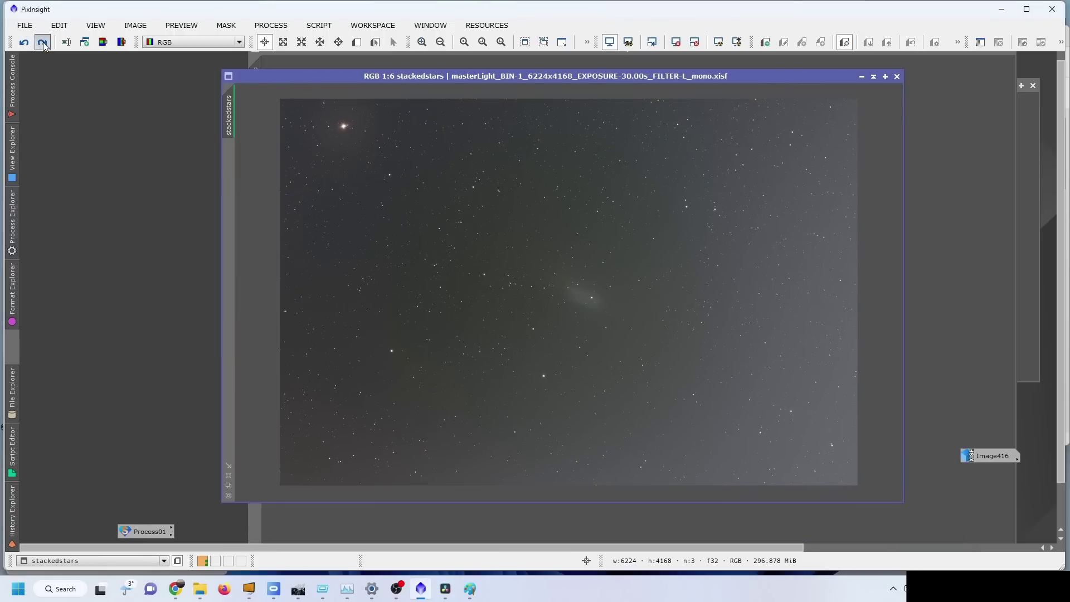
{"action": "left_click", "coordinate": [42, 44]}
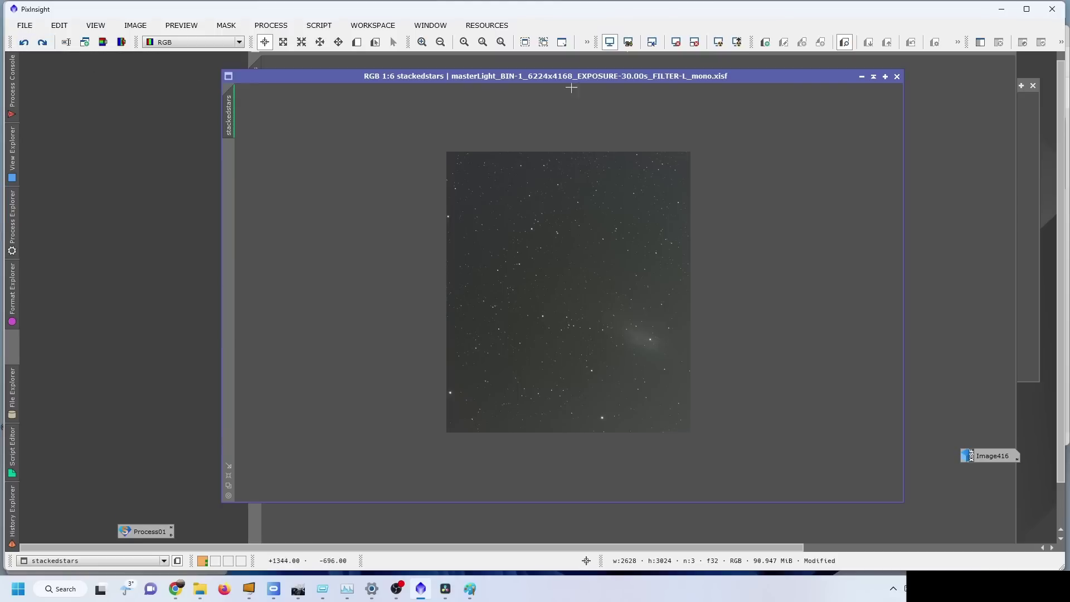
{"action": "left_click_drag", "start_coordinate": [504, 78], "coordinate": [131, 106]}
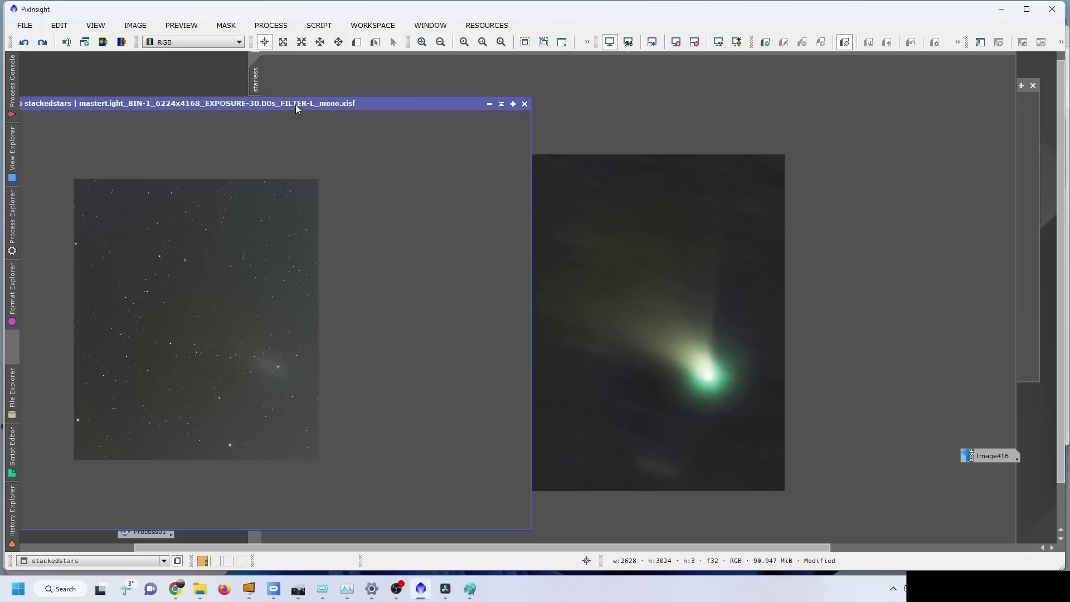
{"action": "left_click_drag", "start_coordinate": [297, 108], "coordinate": [643, 71]}
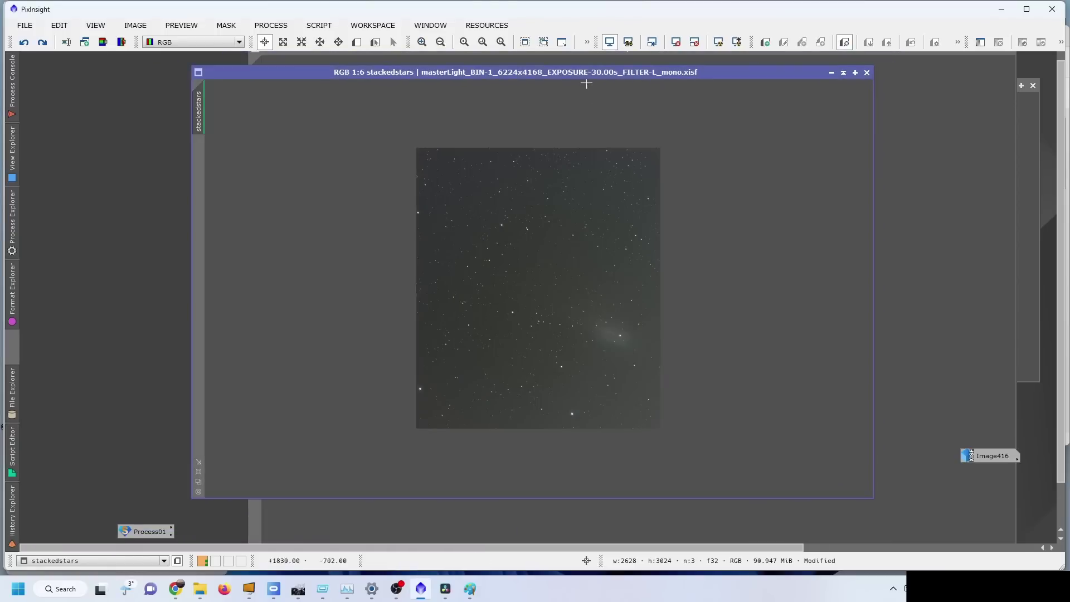
{"action": "left_click", "coordinate": [46, 44]}
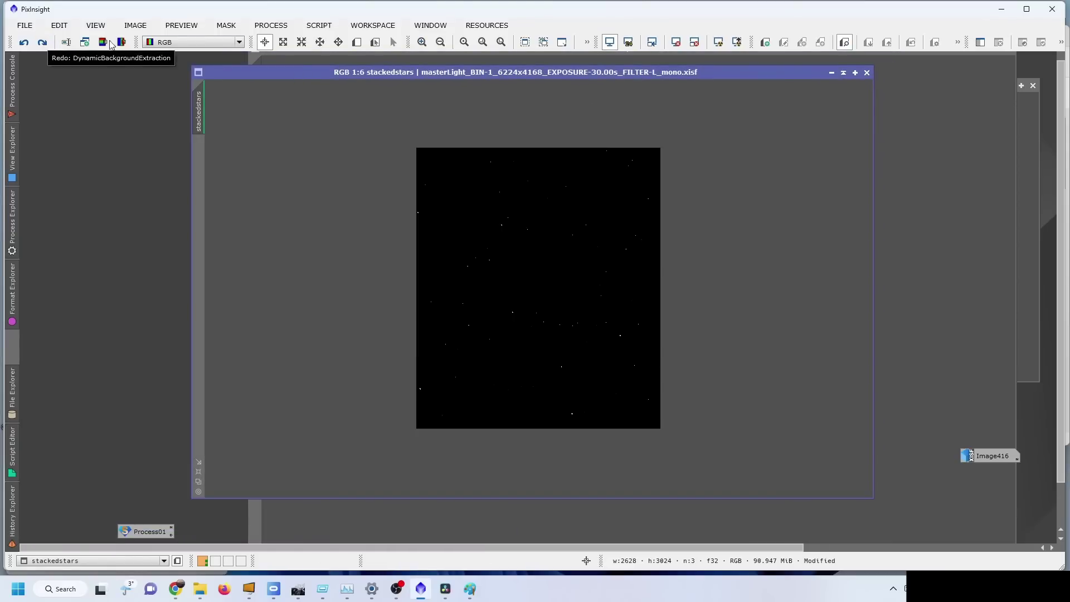
{"action": "left_click", "coordinate": [718, 42]}
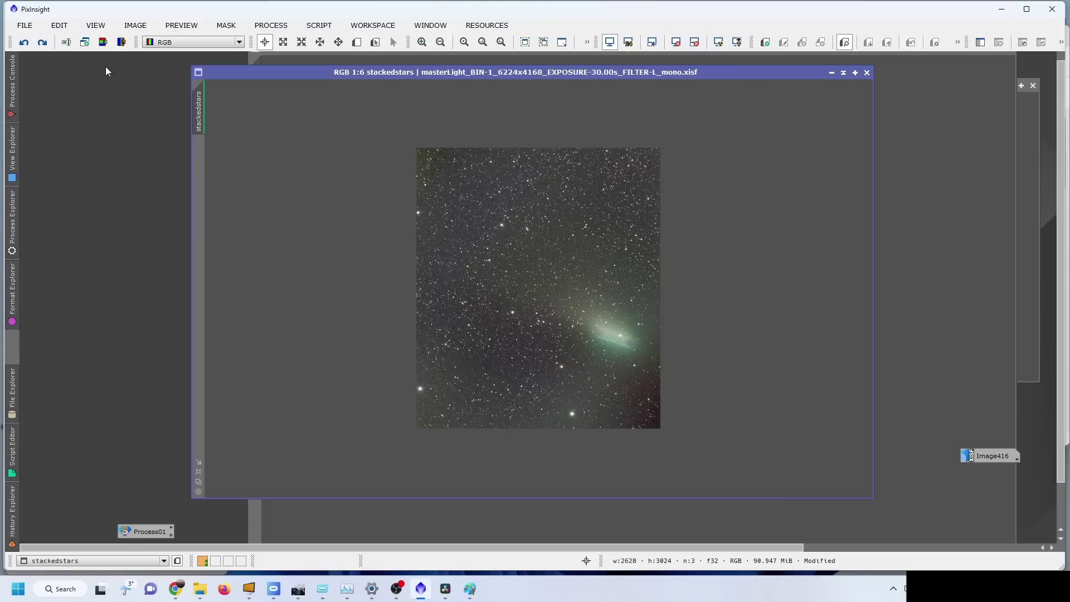
Redo the remaining steps through StarXTerminator star removal, then minimize stackedstars to an icon.
{"action": "left_click", "coordinate": [41, 44]}
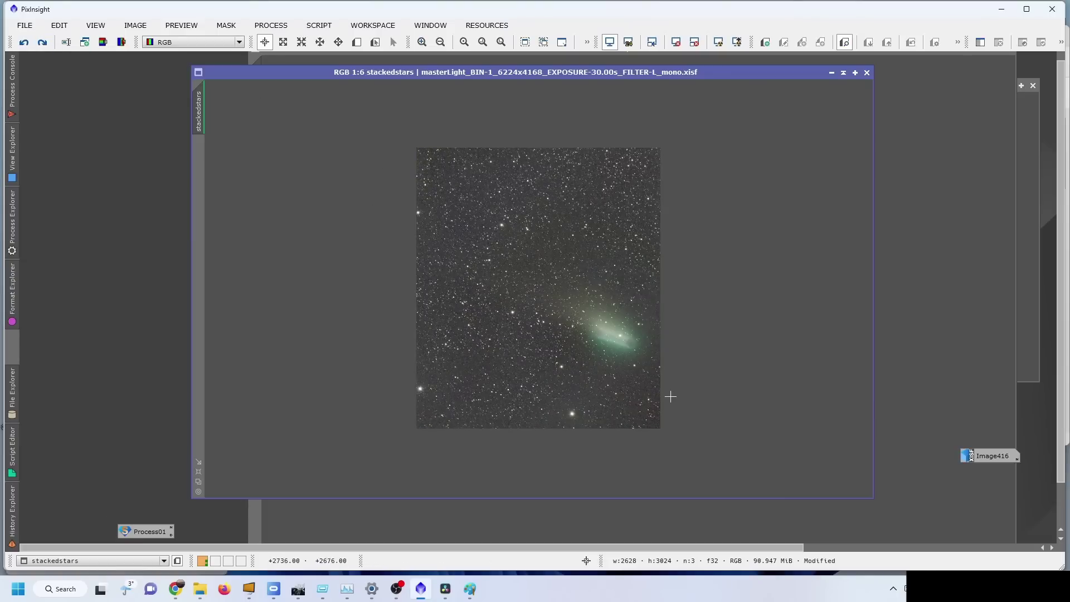
{"action": "left_click", "coordinate": [39, 46]}
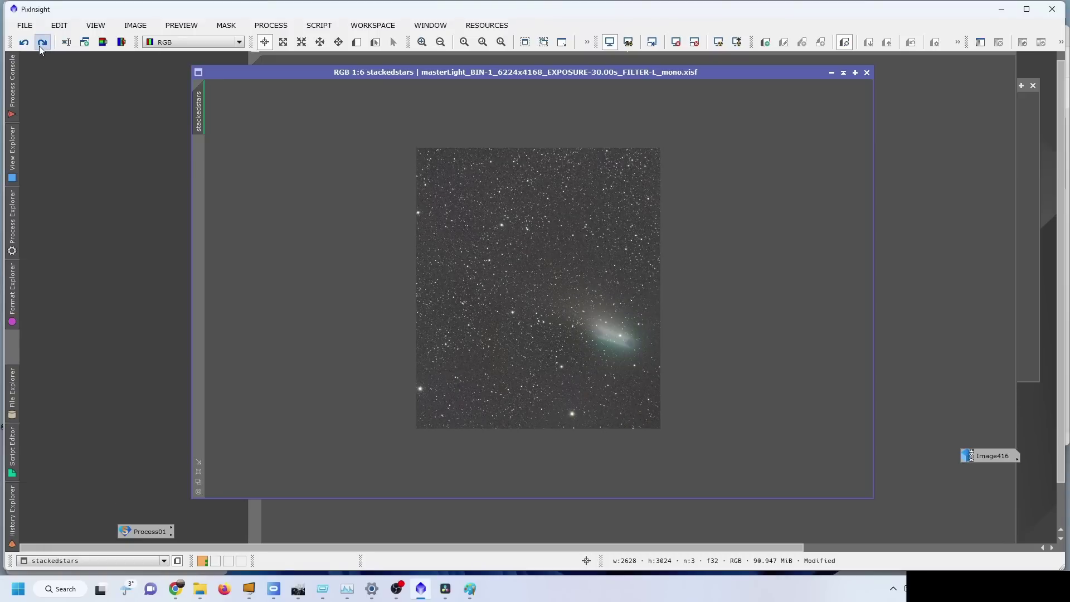
{"action": "left_click", "coordinate": [39, 46]}
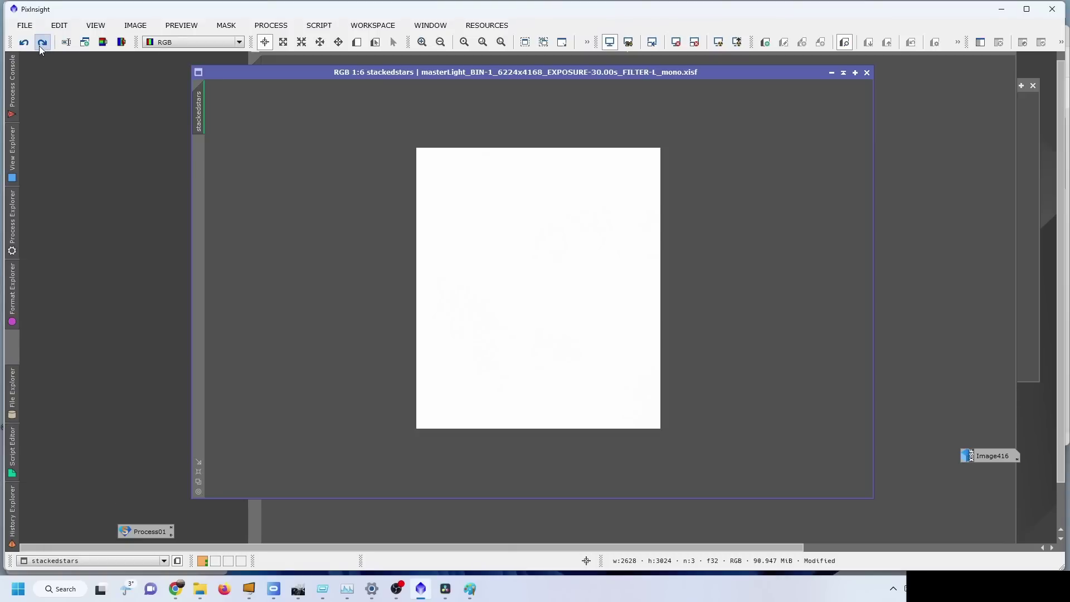
{"action": "left_click", "coordinate": [676, 43]}
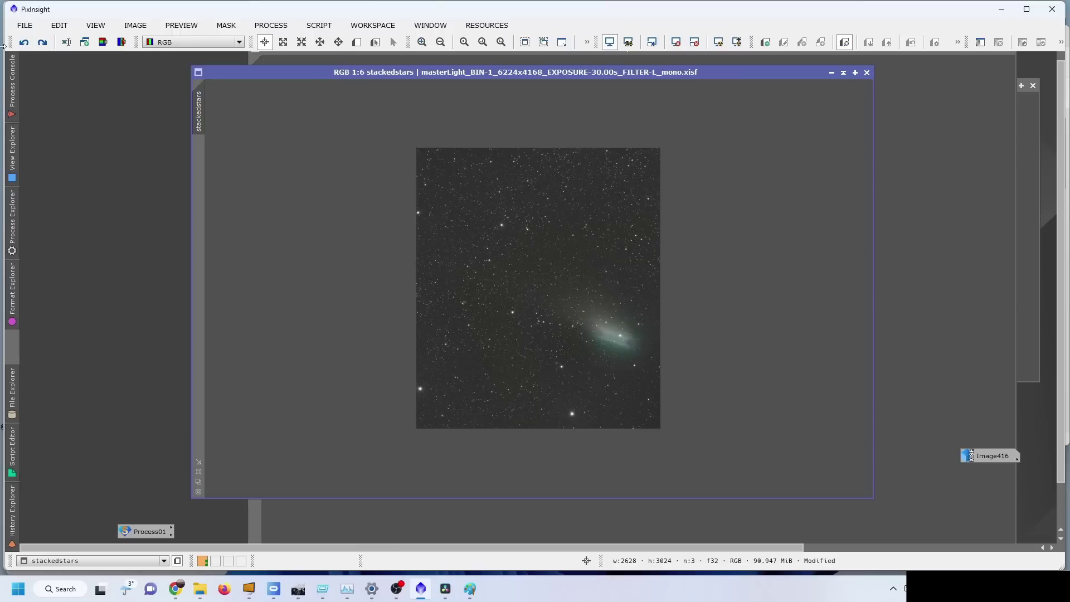
{"action": "left_click", "coordinate": [43, 44]}
{"action": "left_click", "coordinate": [830, 74]}
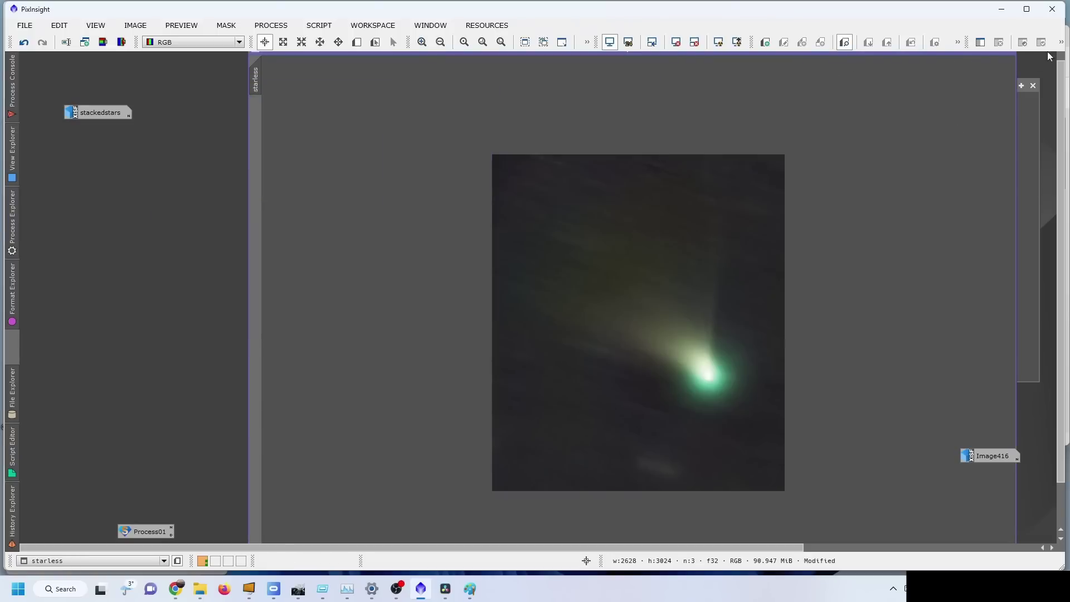
Restore the starless window and arrange the starless and stars images, leaving starless active.
{"action": "double_click", "coordinate": [948, 52]}
{"action": "left_click_drag", "start_coordinate": [823, 149], "coordinate": [731, 97]}
{"action": "left_click", "coordinate": [824, 145]}
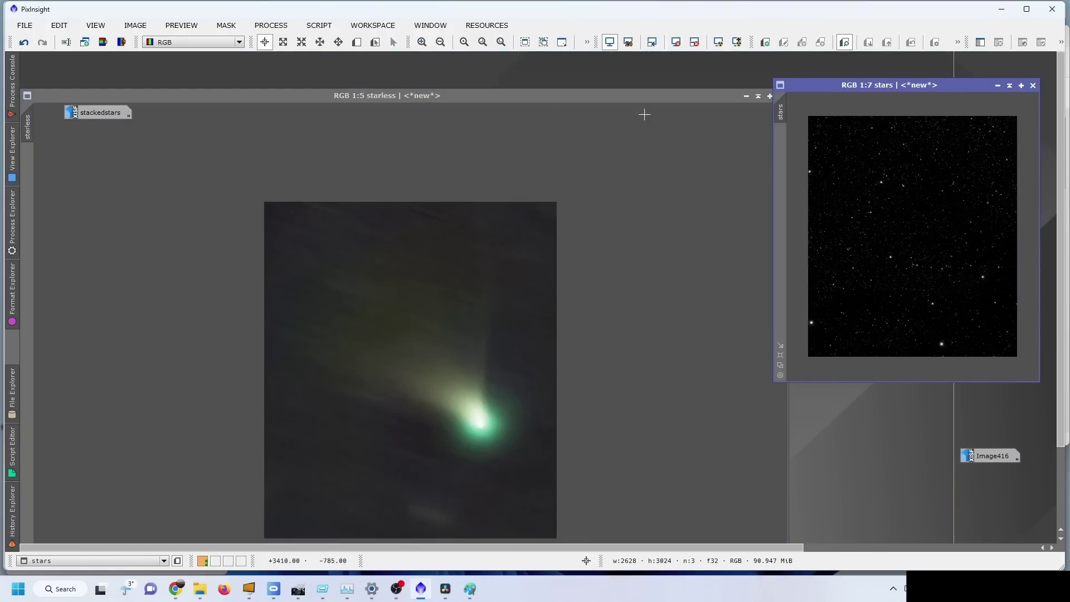
{"action": "left_click_drag", "start_coordinate": [456, 92], "coordinate": [485, 55]}
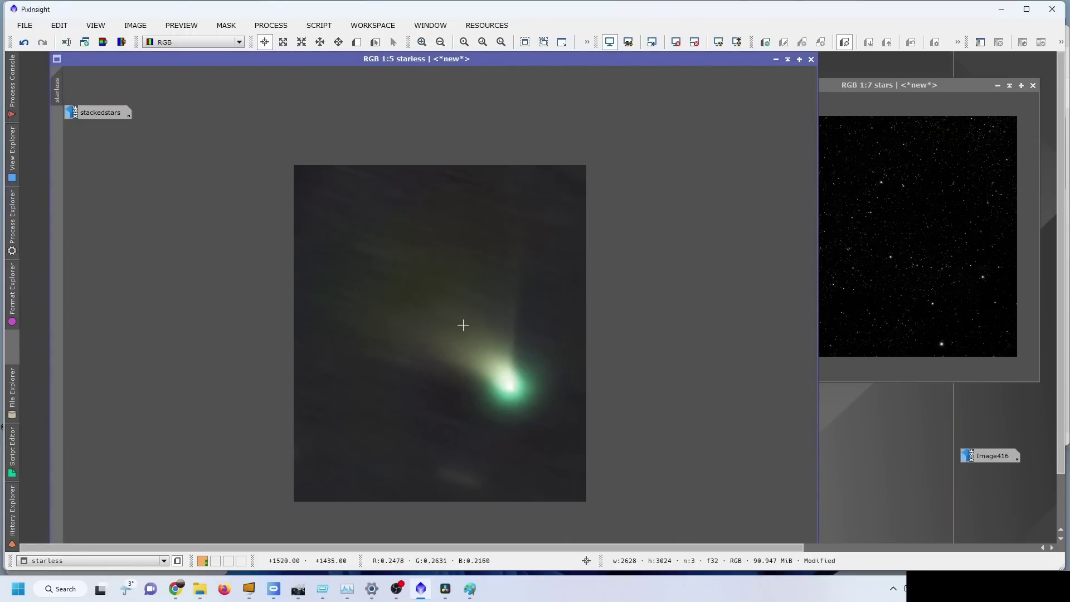
Recombine stars with PixelMath ~((~starless)*(~stars)), close PixelMath, and move the stackedstars icon below.
{"action": "left_click", "coordinate": [12, 220]}
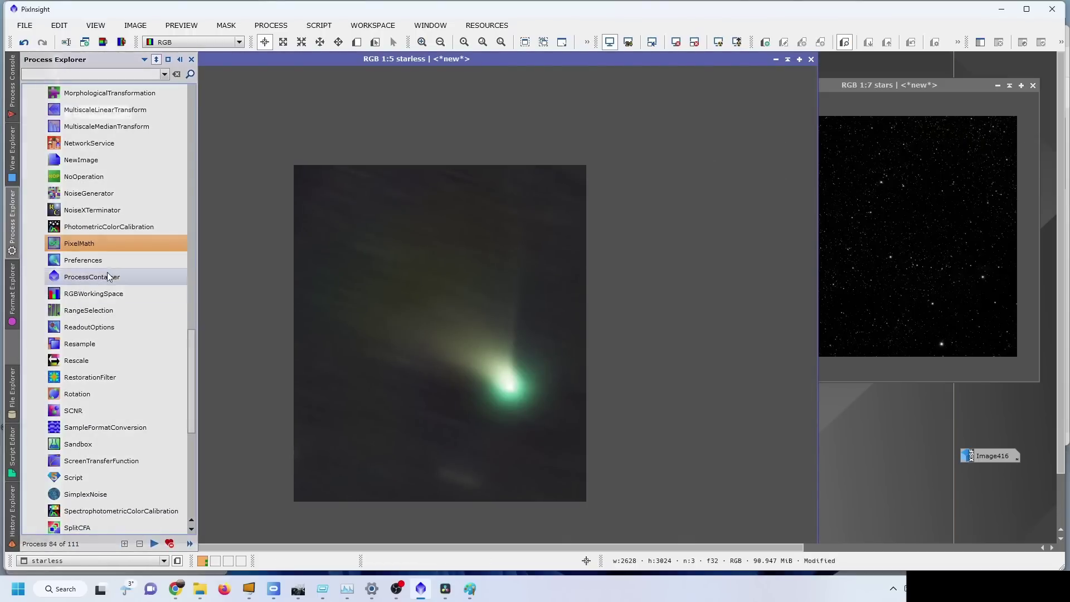
{"action": "double_click", "coordinate": [86, 242]}
{"action": "triple_click", "coordinate": [563, 278]}
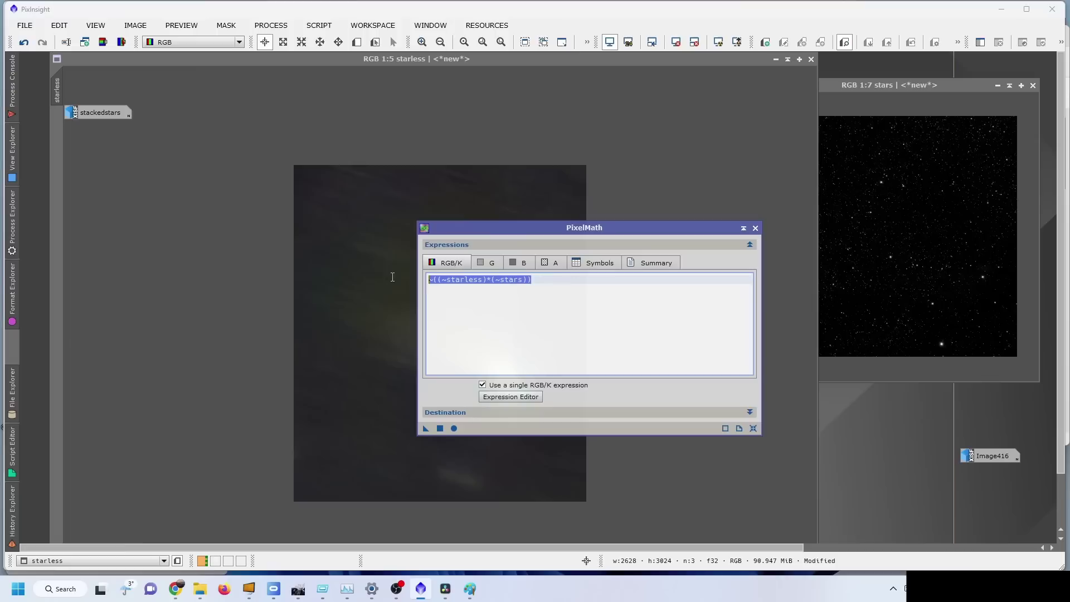
{"action": "left_click", "coordinate": [550, 280]}
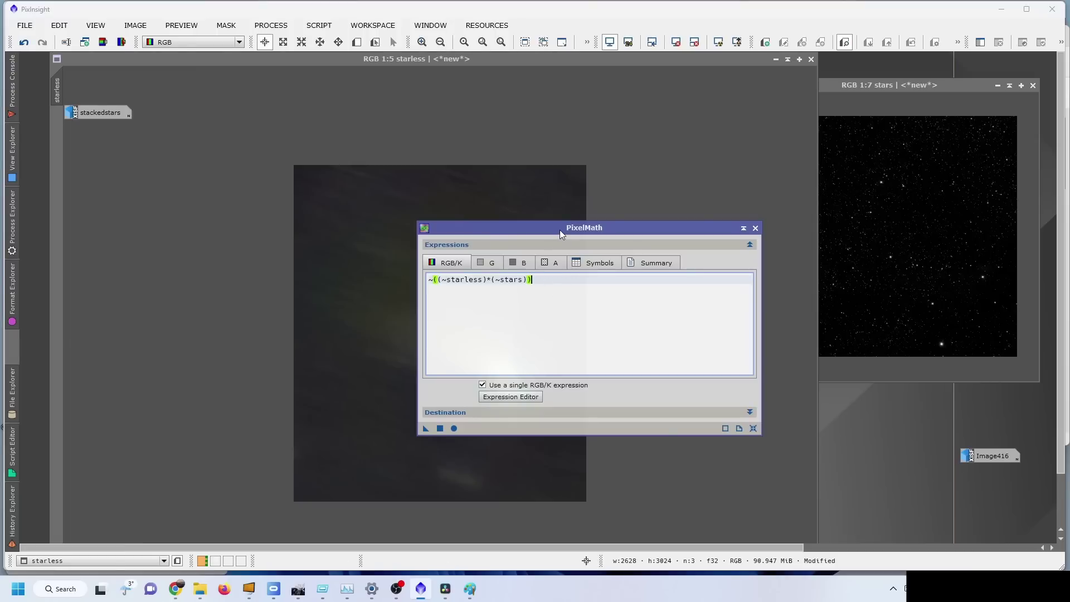
{"action": "left_click_drag", "start_coordinate": [560, 229], "coordinate": [704, 217]}
{"action": "left_click", "coordinate": [899, 215]}
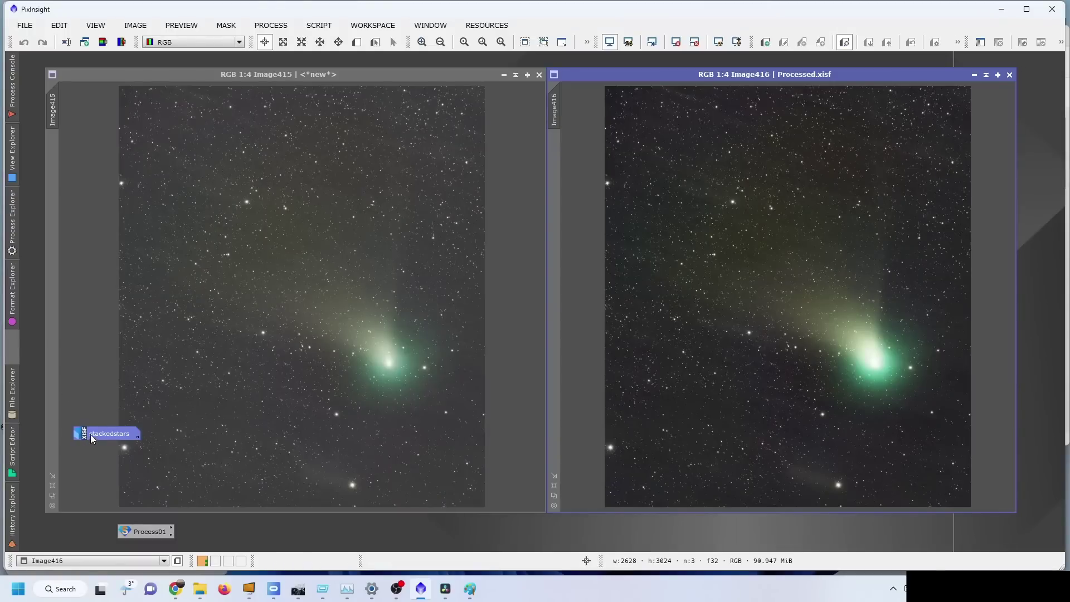
{"action": "left_click_drag", "start_coordinate": [90, 433], "coordinate": [292, 532]}
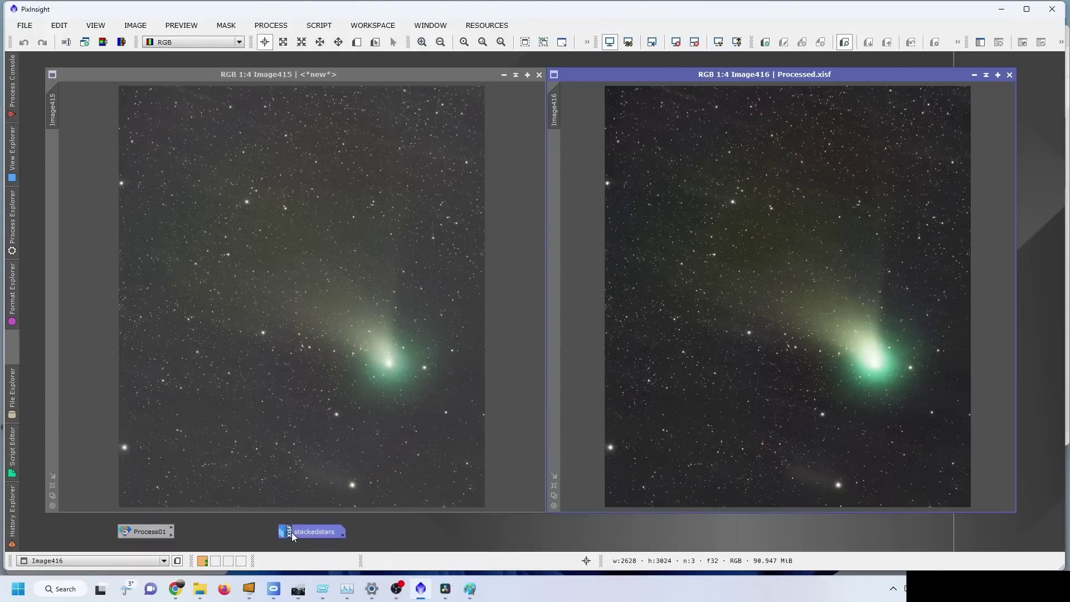